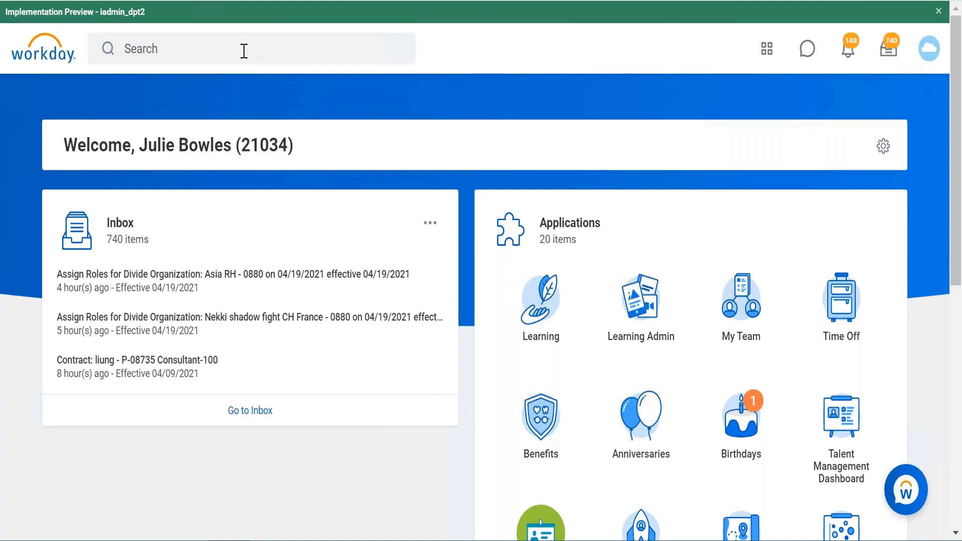
Search for "create calc field" and open the Create Calculated Field task.
click(244, 50)
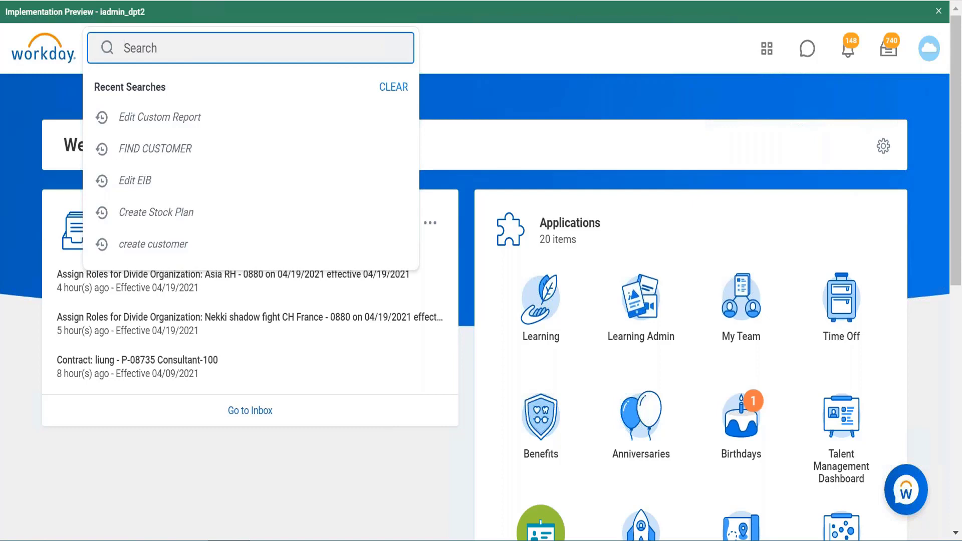
text(create calc field)
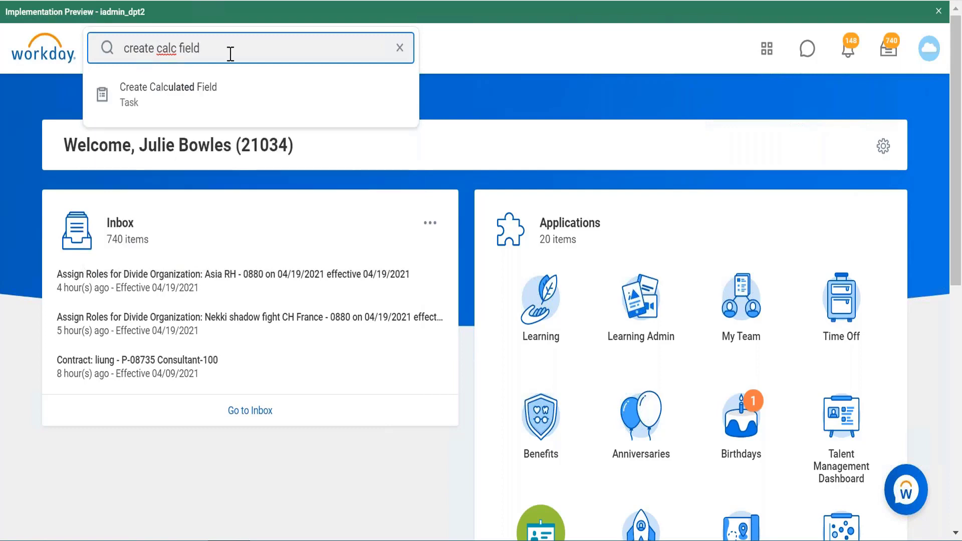
click(199, 91)
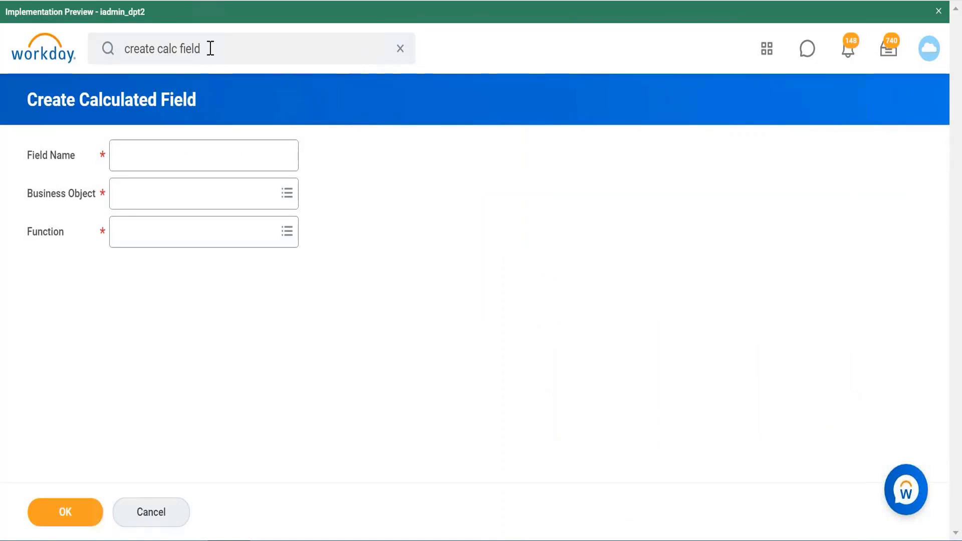
Search for "maintain calc field" and try to open the Maintain Calculated Fields report, cancelling its processing request.
click(211, 49)
key(BackSpace)
key(BackSpace)
key(BackSpace)
key(BackSpace)
key(BackSpace)
key(BackSpace)
key(BackSpace)
key(BackSpace)
key(BackSpace)
key(BackSpace)
key(BackSpace)
key(BackSpace)
key(BackSpace)
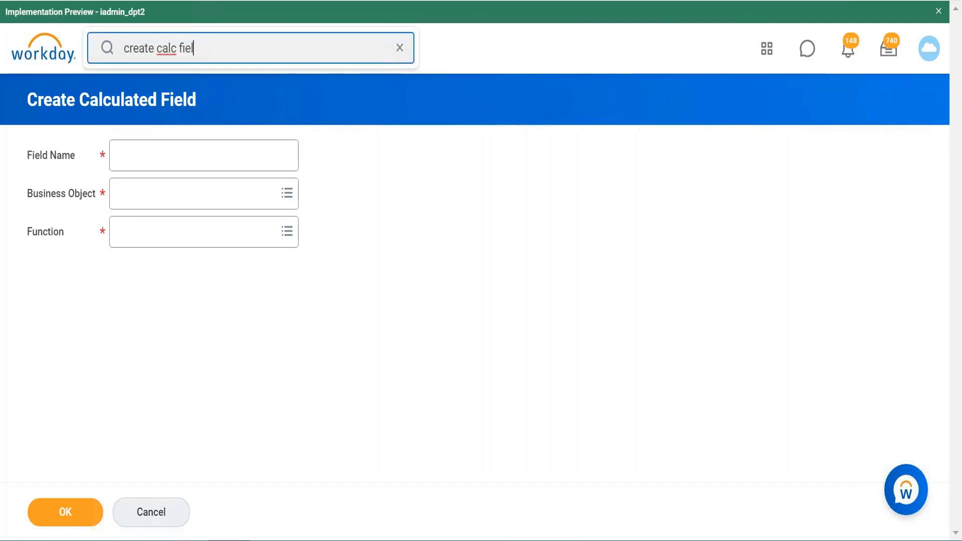
key(BackSpace)
key(BackSpace)
key(BackSpace)
key(BackSpace)
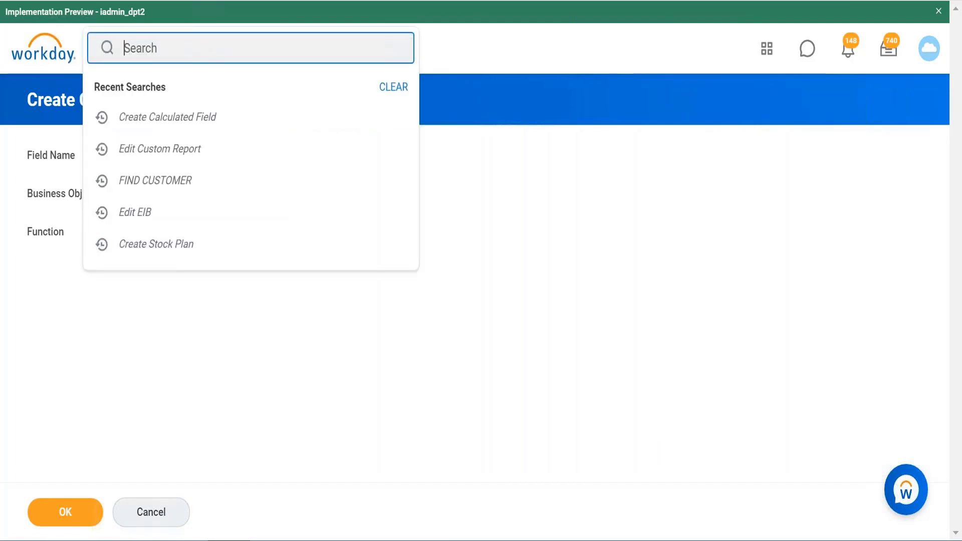
text(maintain calc field)
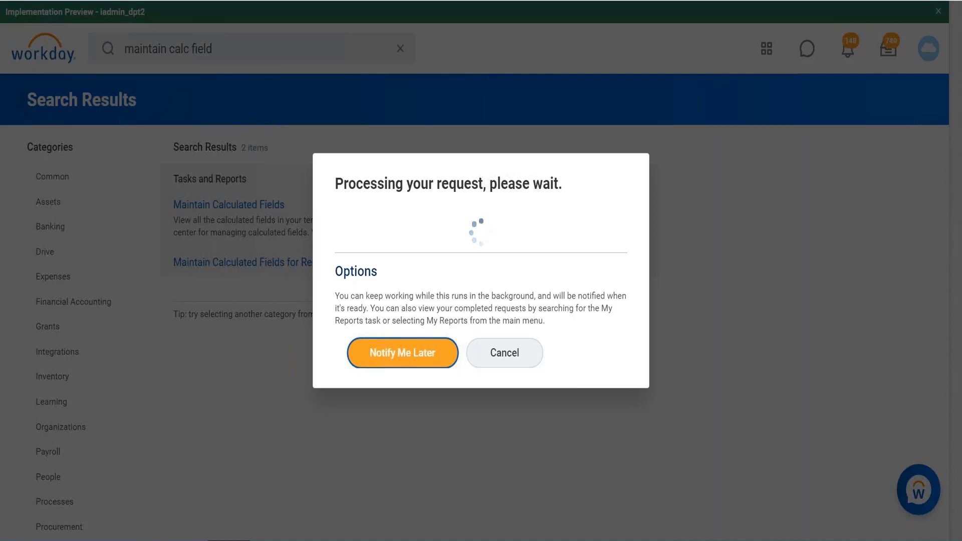
click(509, 356)
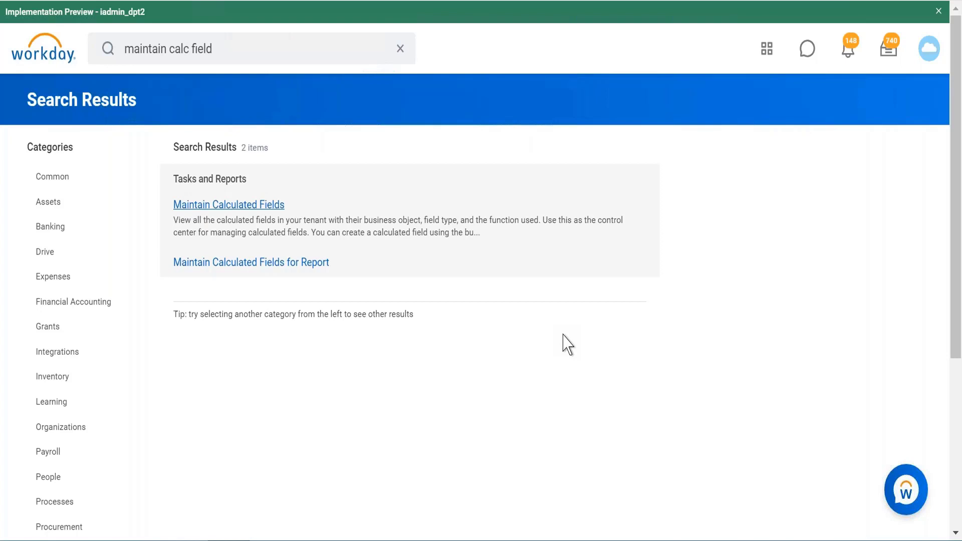
Clear the search text and reopen the Create Calculated Field task from the recent searches.
click(230, 52)
key(BackSpace)
key(BackSpace)
key(BackSpace)
key(BackSpace)
key(BackSpace)
key(BackSpace)
key(BackSpace)
key(BackSpace)
key(BackSpace)
key(BackSpace)
key(BackSpace)
key(BackSpace)
key(BackSpace)
key(BackSpace)
key(BackSpace)
key(BackSpace)
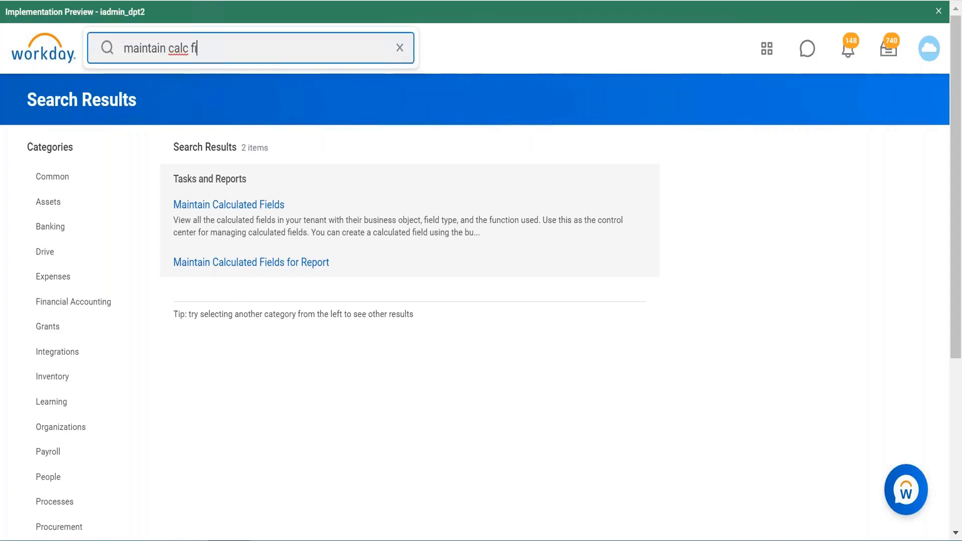
key(BackSpace)
key(BackSpace)
key(BackSpace)
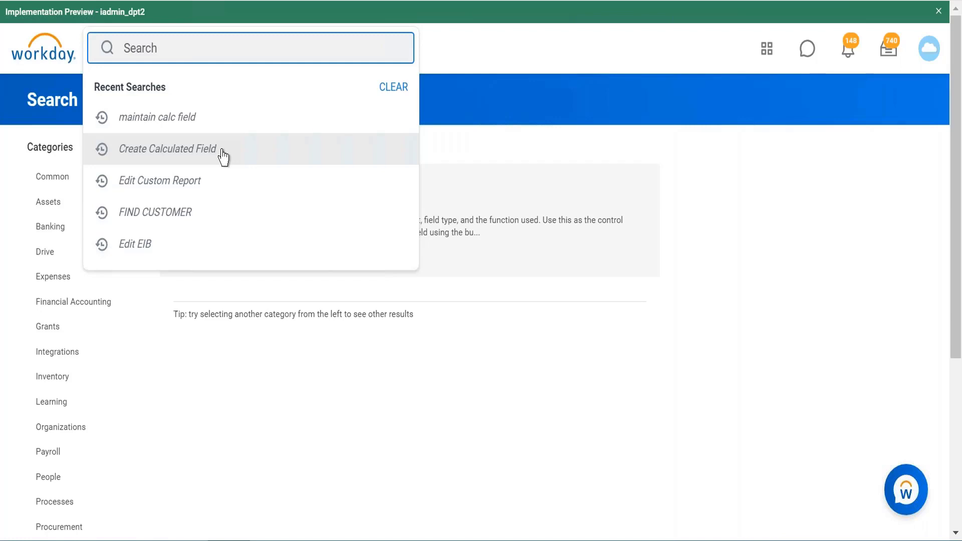
click(222, 151)
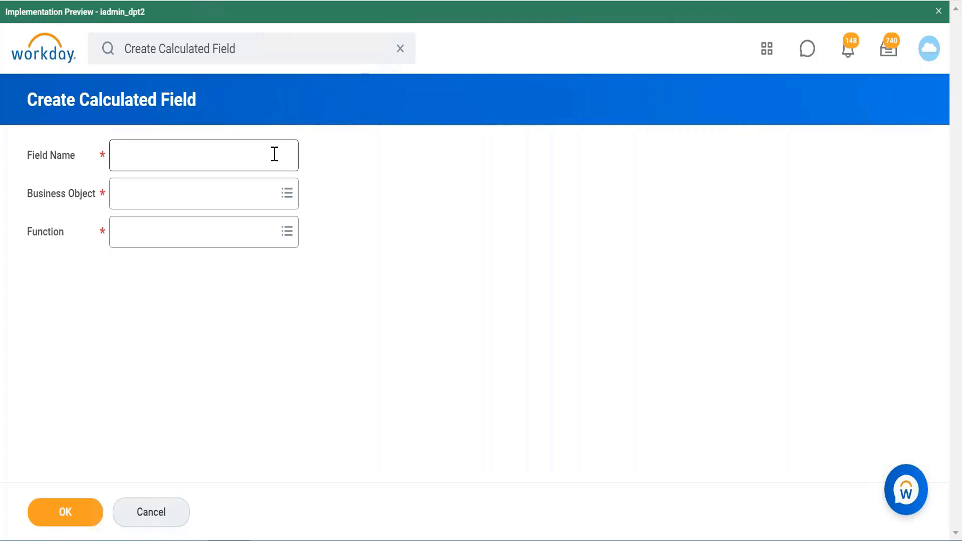
Name the calculated field "CR Hire Date month Format Date".
click(243, 161)
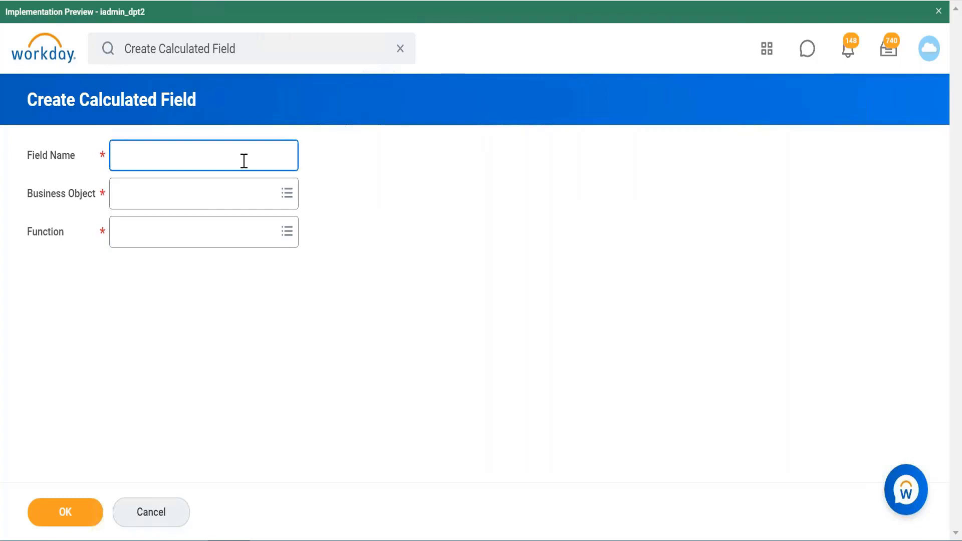
text(CR)
text(Hire Date month )
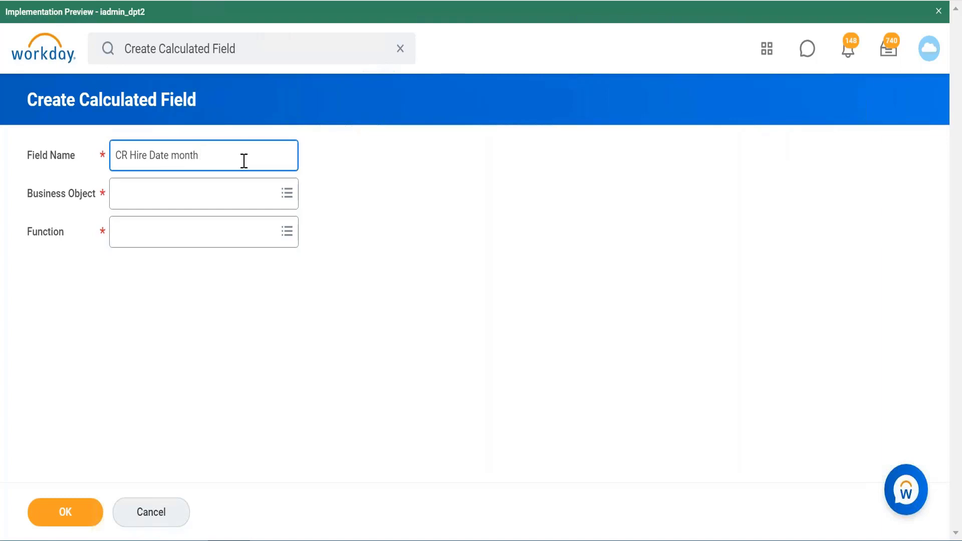
text(Format Date)
text(SS)
key(BackSpace)
key(BackSpace)
Set the calculated field's business object to Action Event.
click(270, 203)
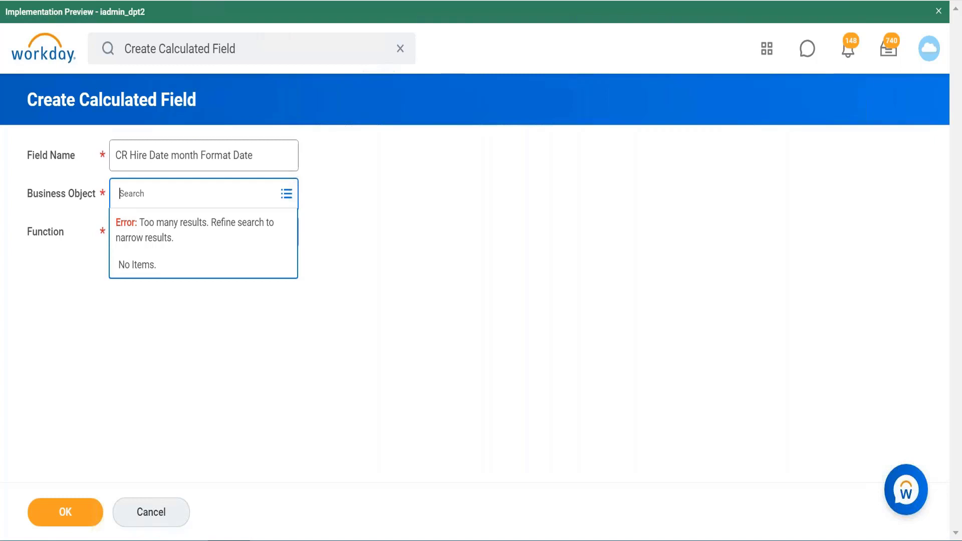
click(381, 221)
click(233, 195)
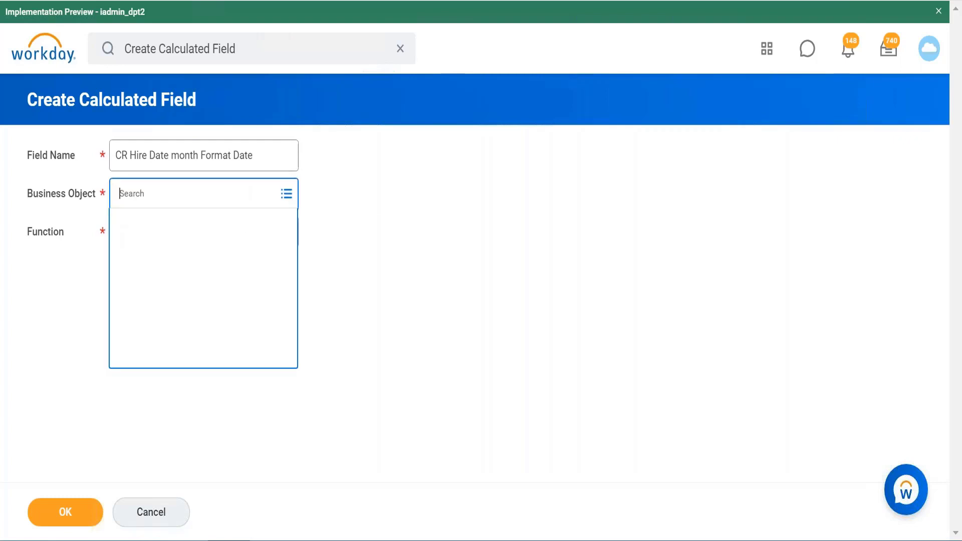
text(act)
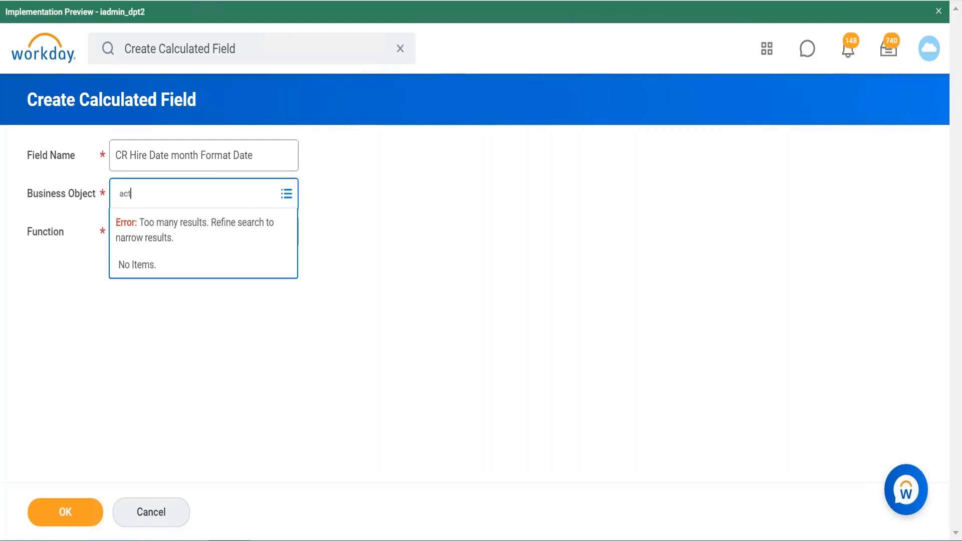
text(ion event)
key(Return)
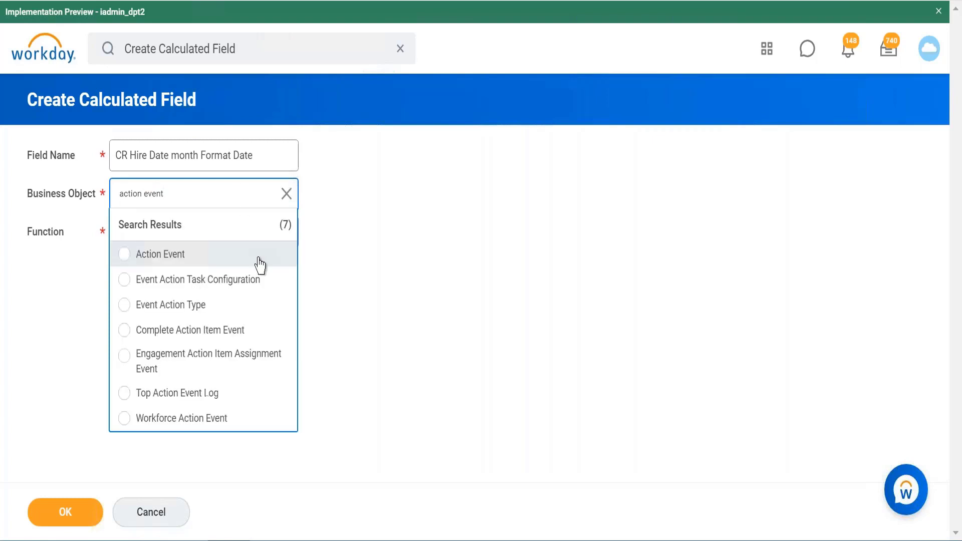
click(260, 266)
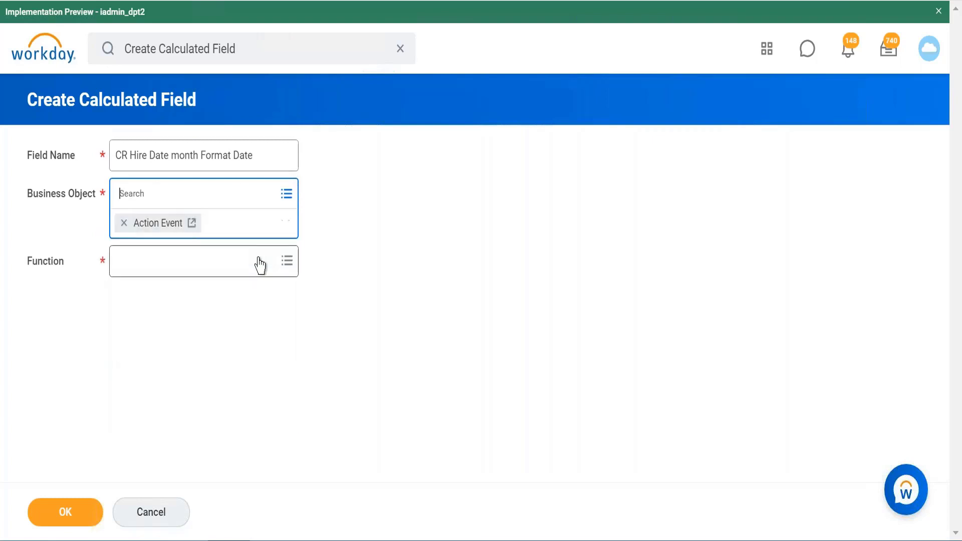
Examine the calculation functions offered for the field, from Aggregate Related Instances through True/False Condition.
click(288, 260)
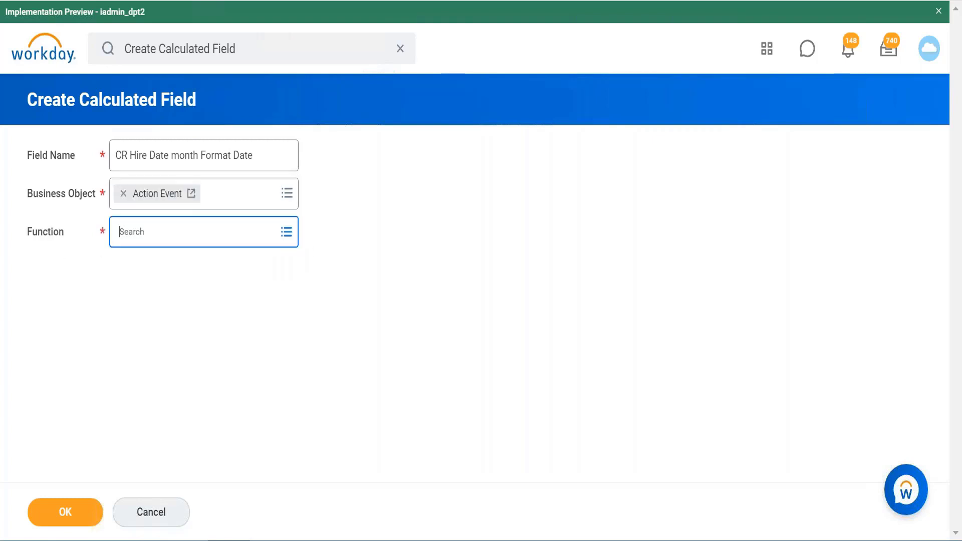
click(289, 241)
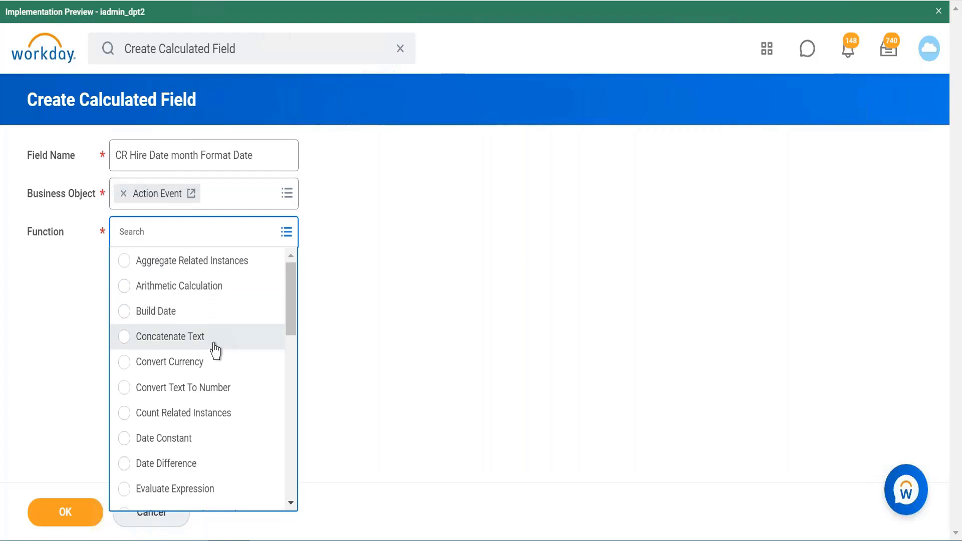
drag(291, 321, 274, 290)
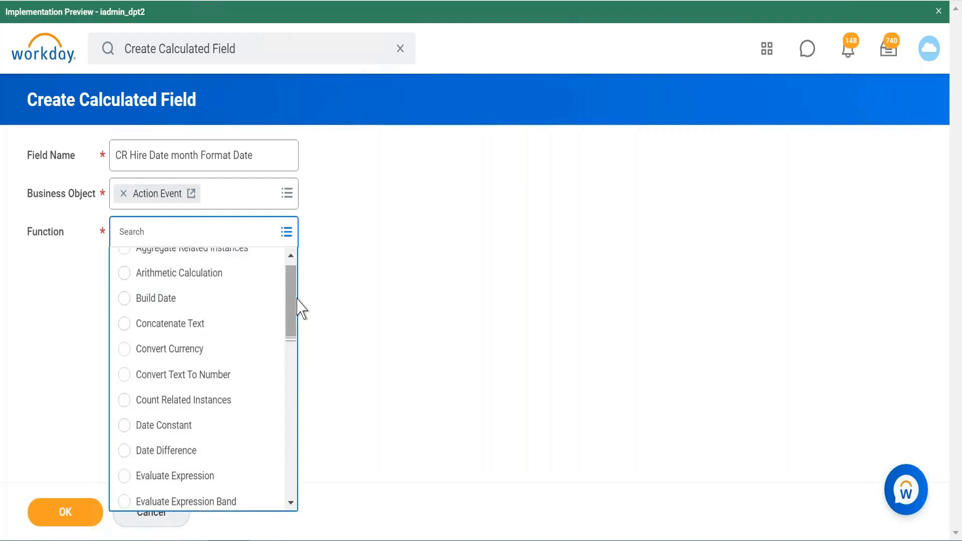
scroll(295, 310, down, 1)
scroll(303, 331, down, 3)
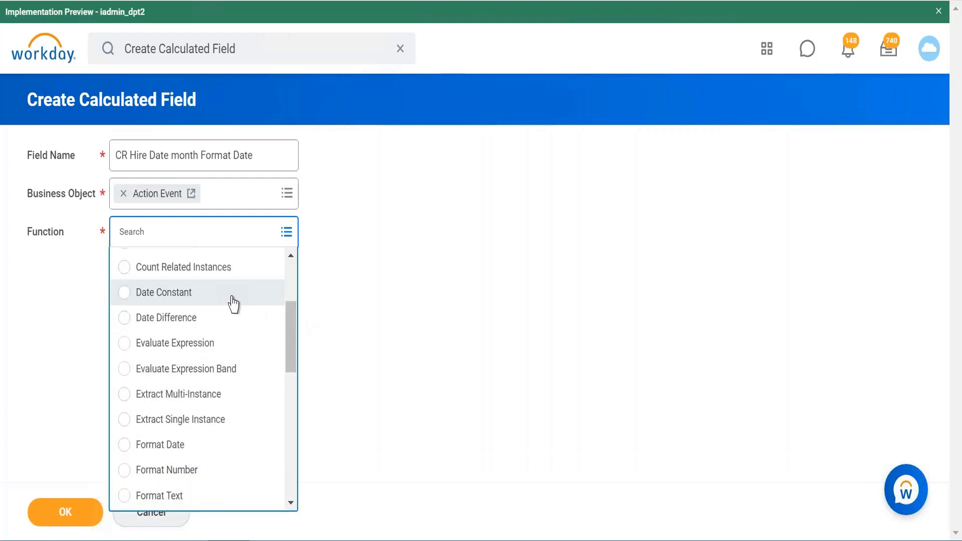
drag(290, 337, 307, 269)
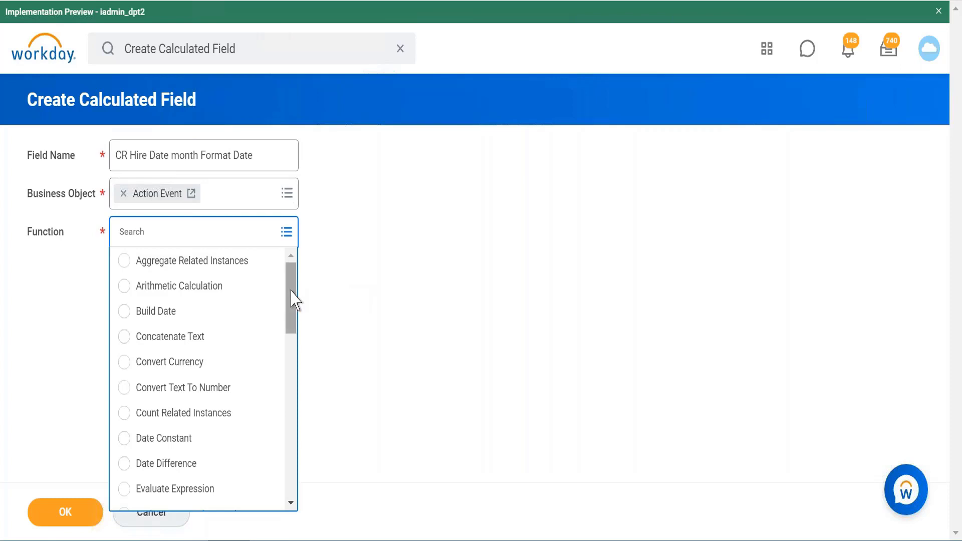
drag(293, 306, 296, 492)
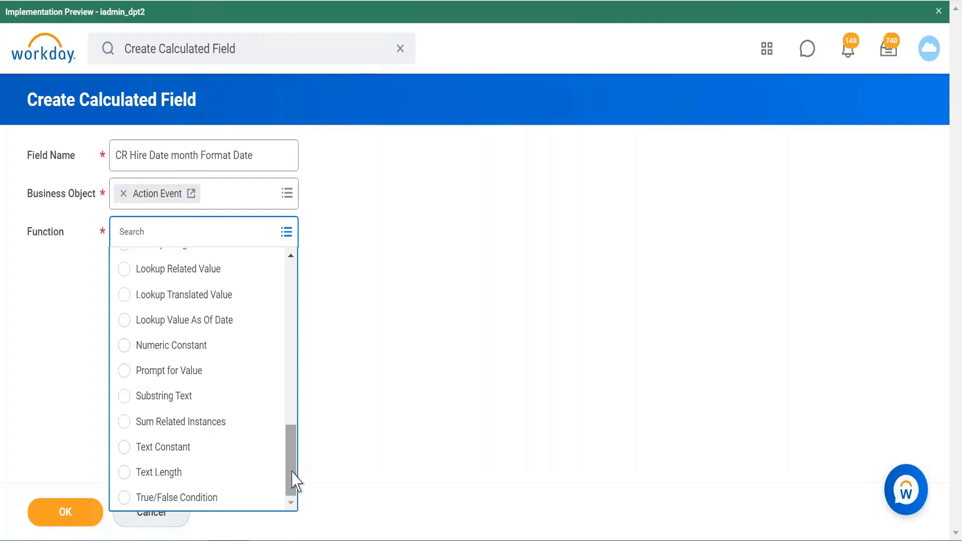
drag(297, 483, 292, 375)
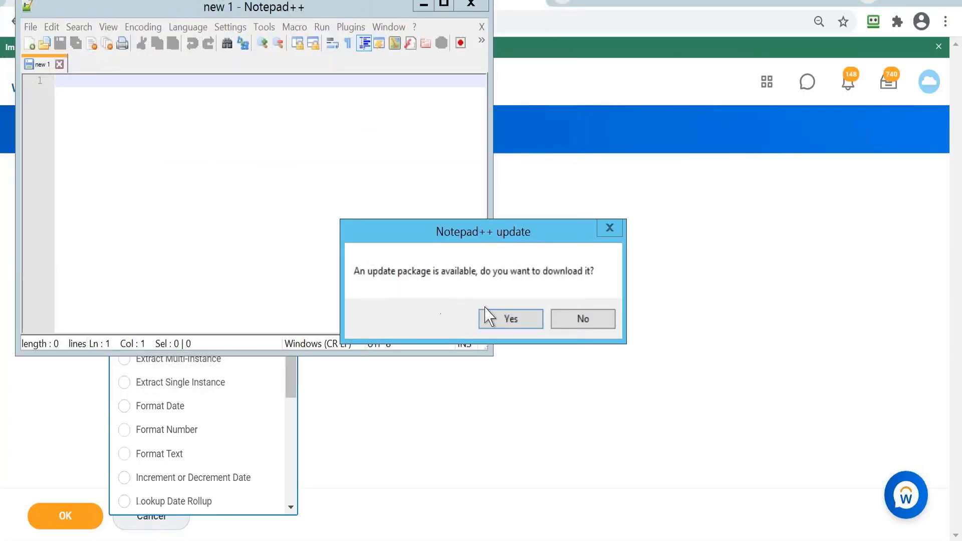
Decline the Notepad++ update and write the date format MM/DD/YYYY in the blank note.
click(582, 323)
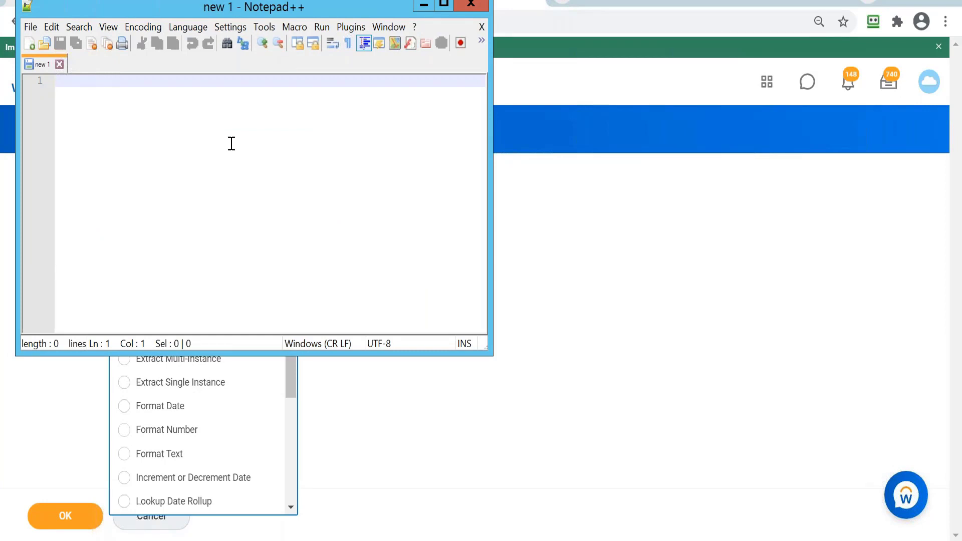
text(CO)
key(BackSpace)
key(BackSpace)
text(MM)
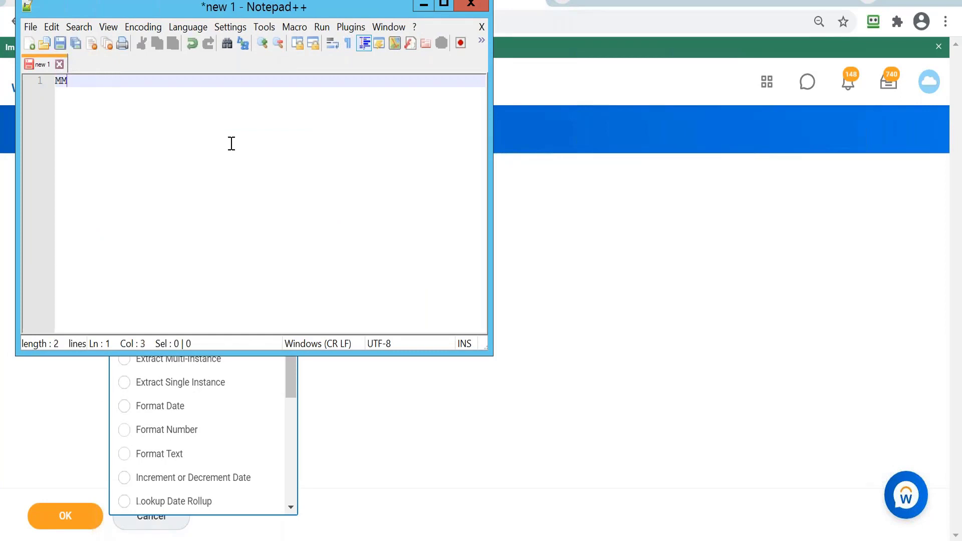
text(/DD/YYYY)
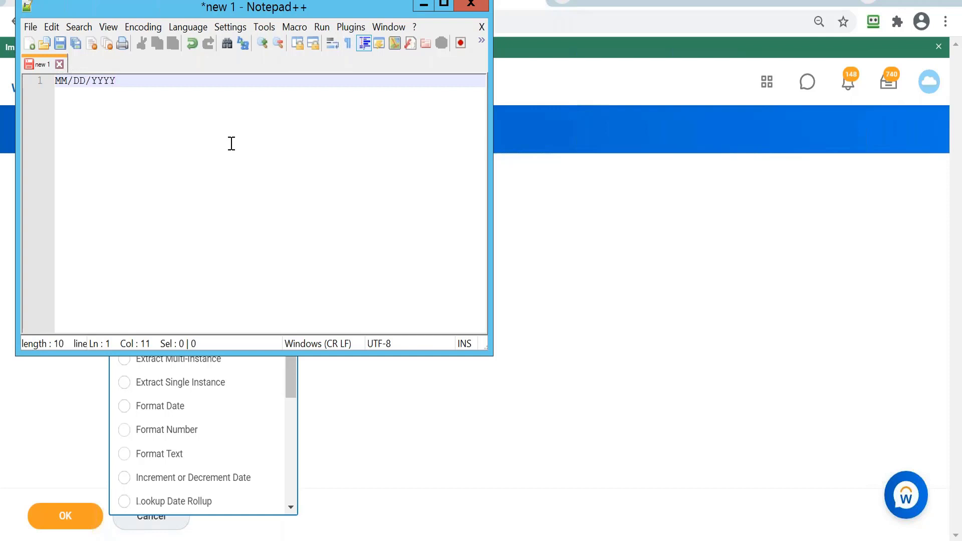
Append Hr/Min/Sec after the date format, highlight the YYYY part and return to Workday.
text(/)
key(BackSpace)
text(Hr/MM)
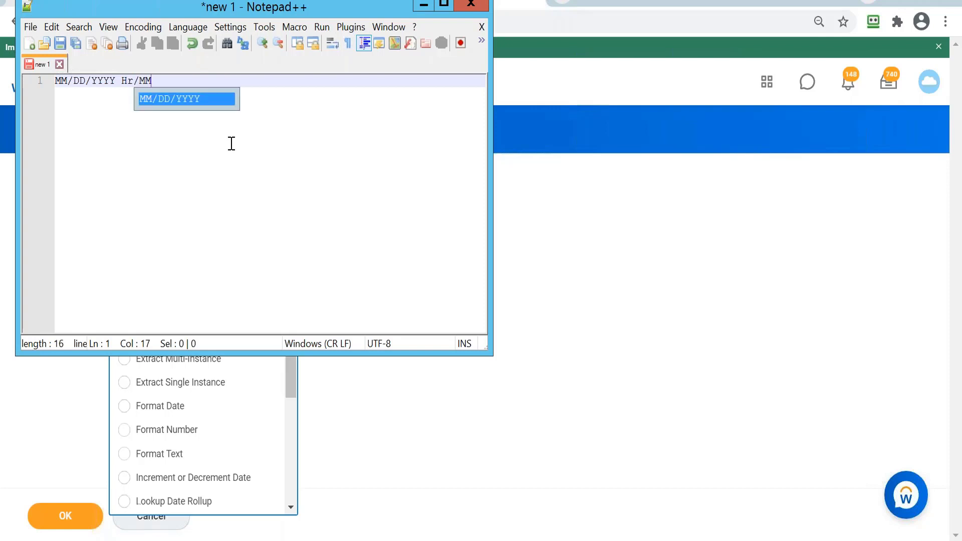
key(BackSpace)
text(in/S)
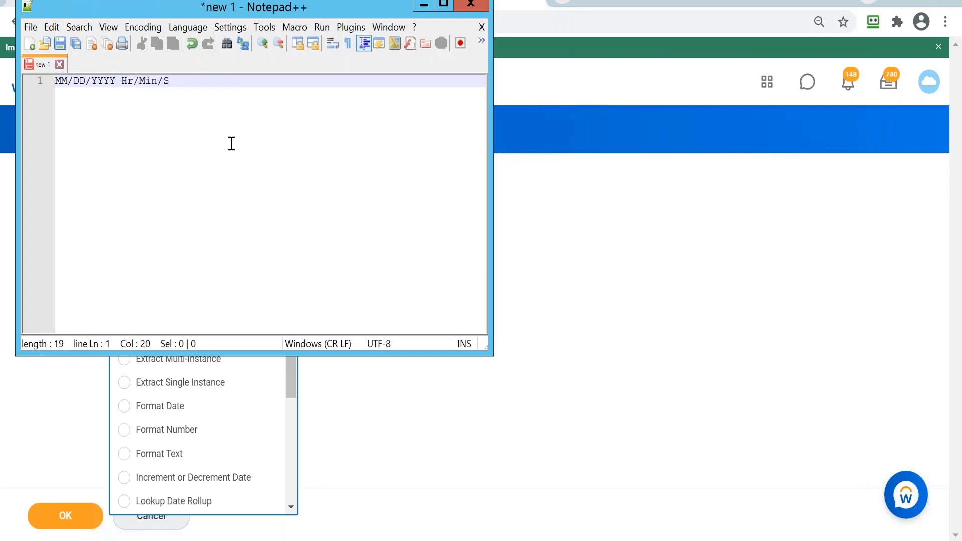
text(ed)
key(BackSpace)
text(c)
drag(118, 81, 91, 81)
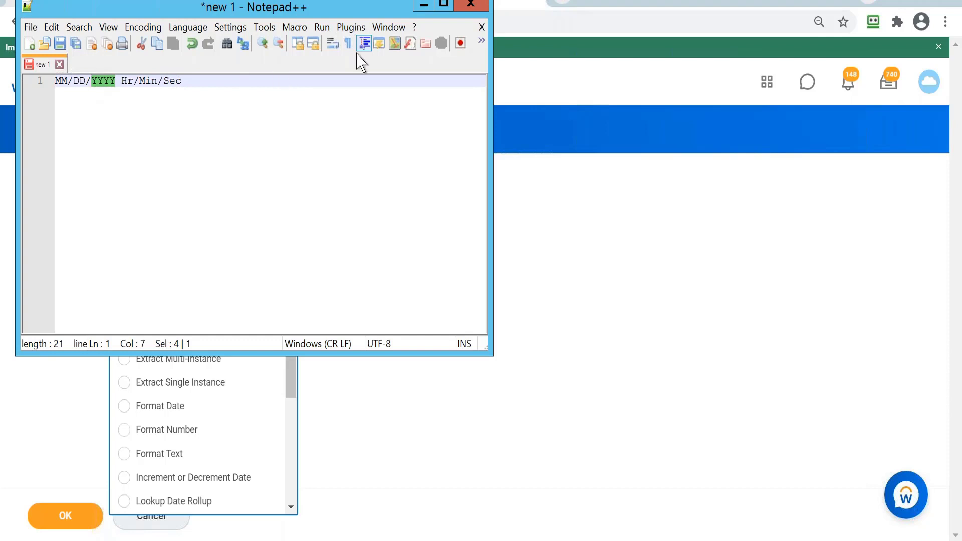
click(424, 5)
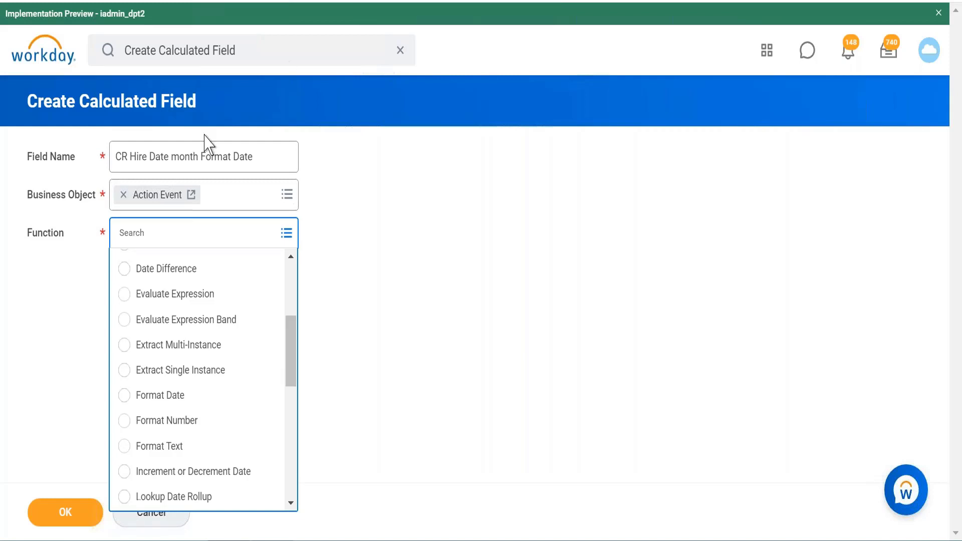
Change the calculated field's business object to Worker.
click(123, 195)
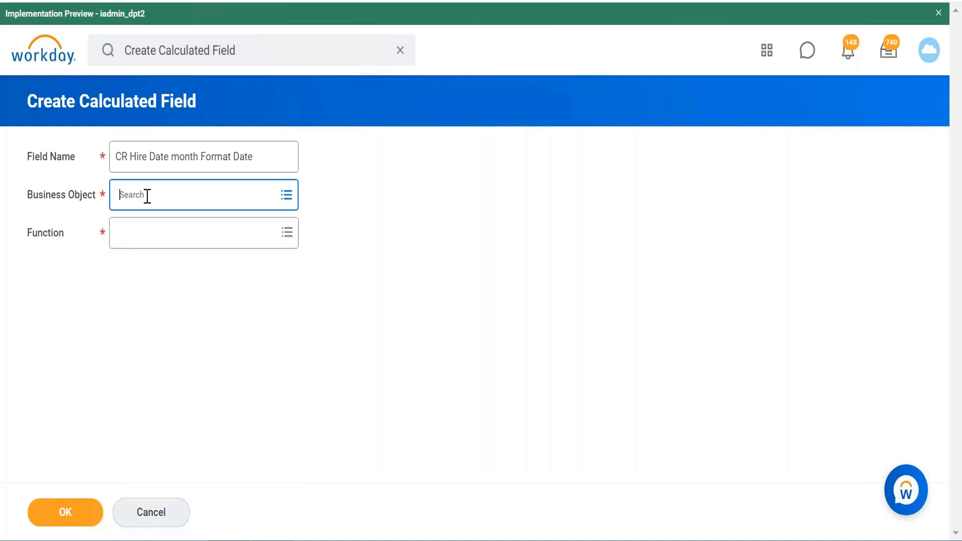
text(w)
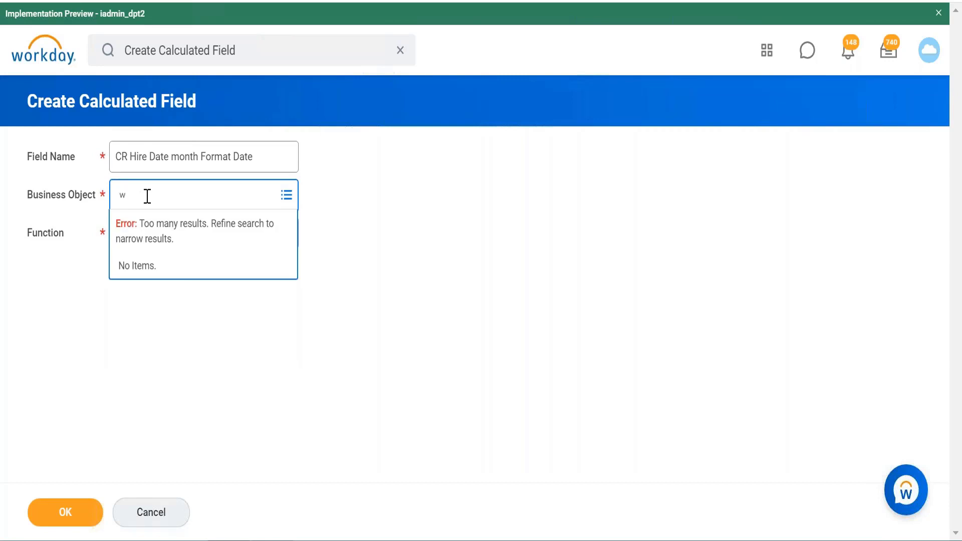
text(orker)
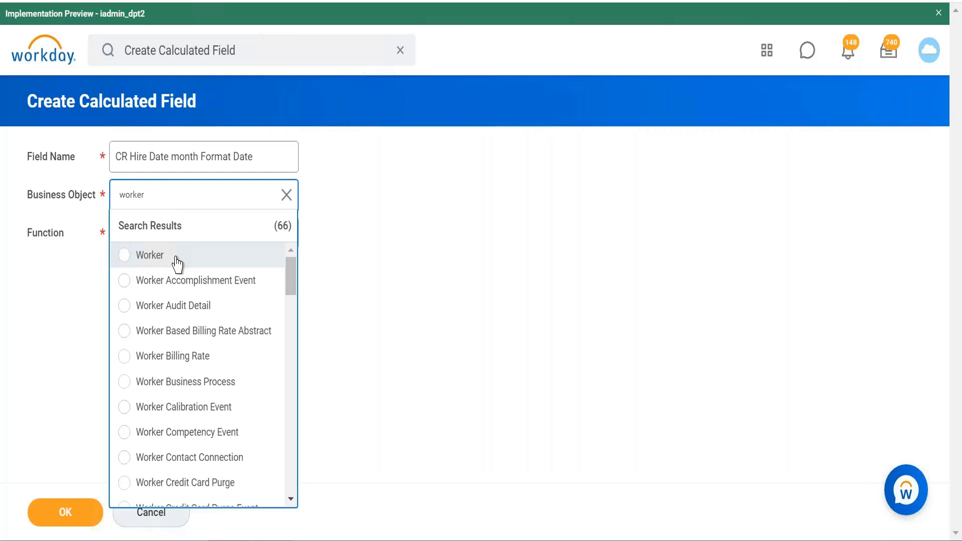
click(177, 263)
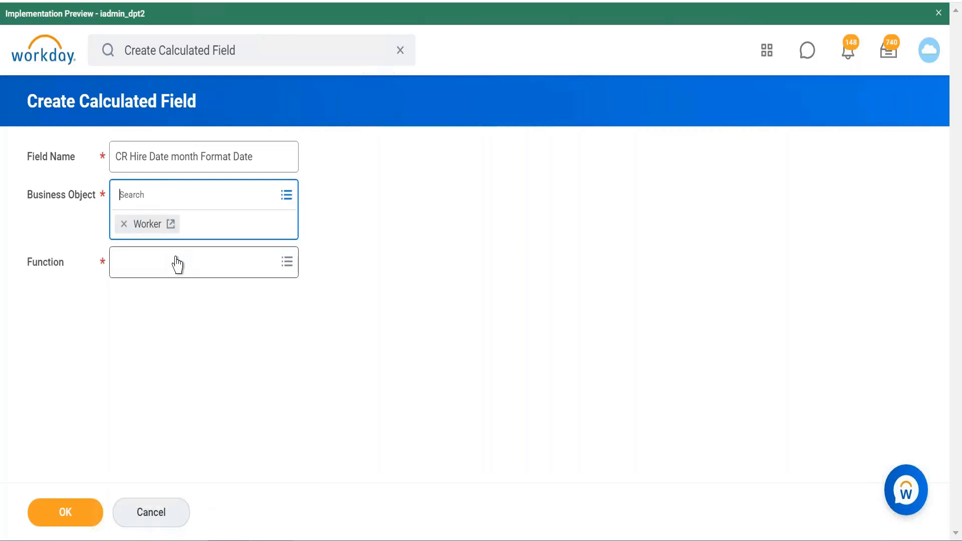
Set the calculated field's function to Format Date and continue to its definition.
click(219, 270)
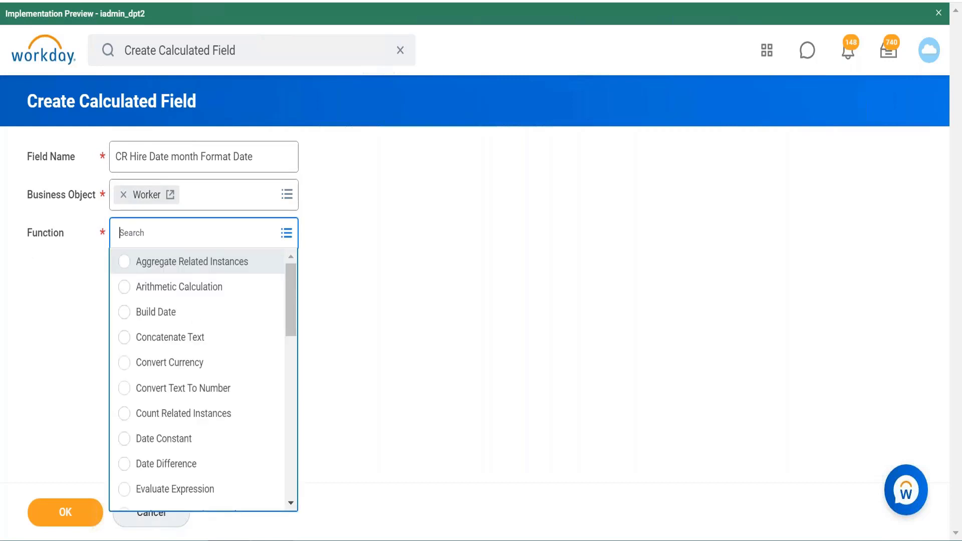
text(format)
key(Return)
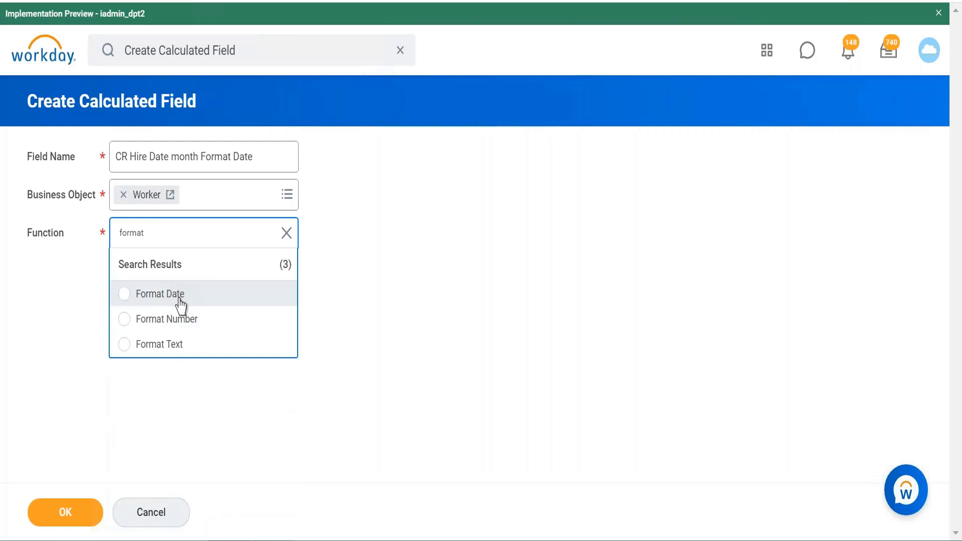
click(179, 301)
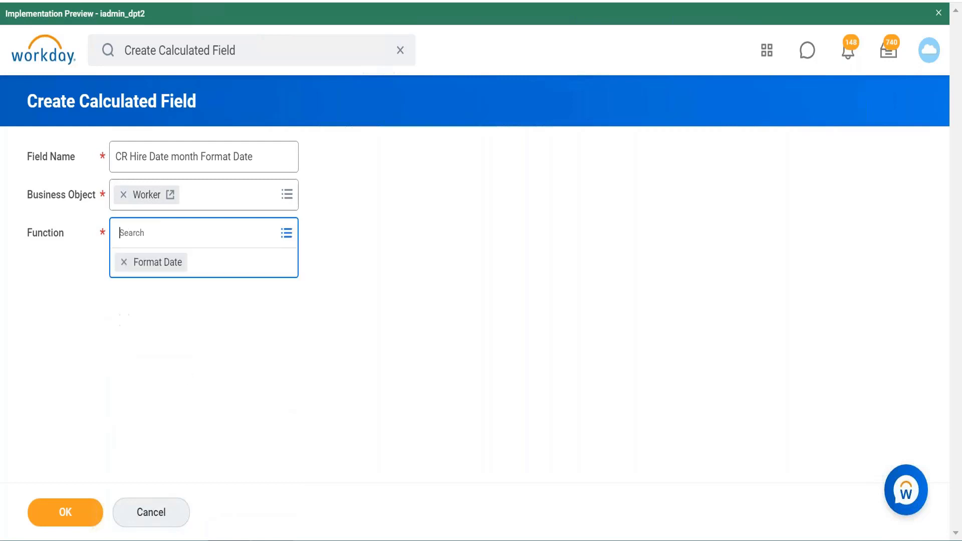
click(64, 516)
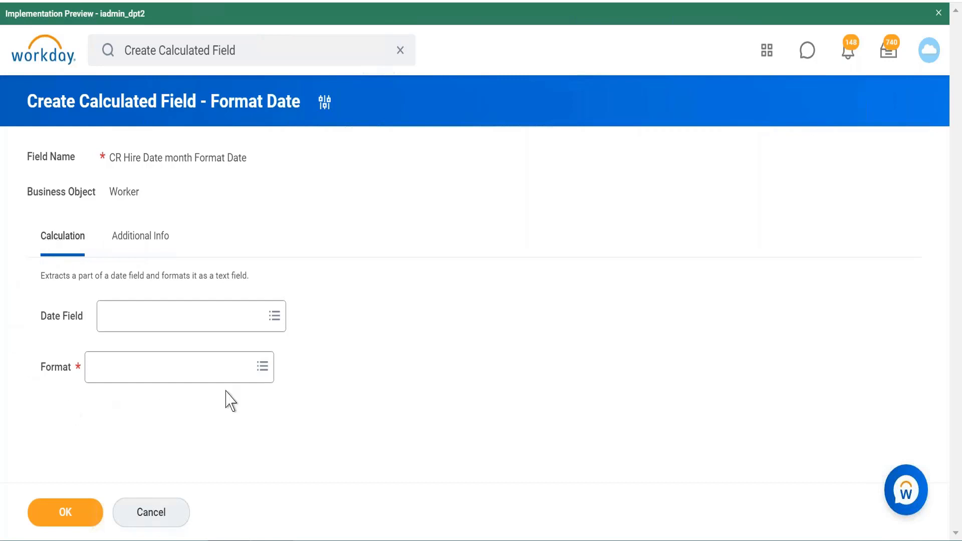
Review the field's additional info, including the Authorized Usage choices, Intermediate Calculation and Do Not Use, and return to the calculation settings.
click(146, 247)
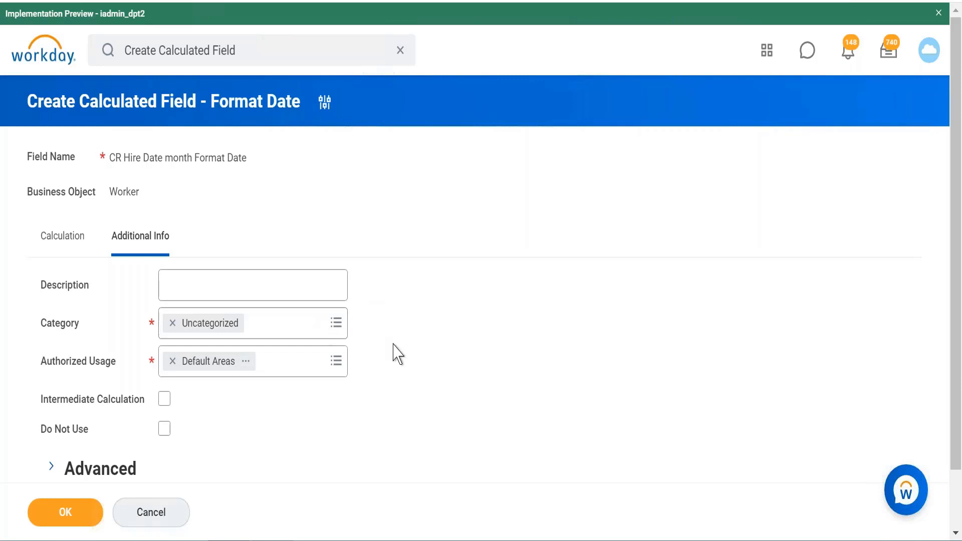
scroll(396, 354, down, 1)
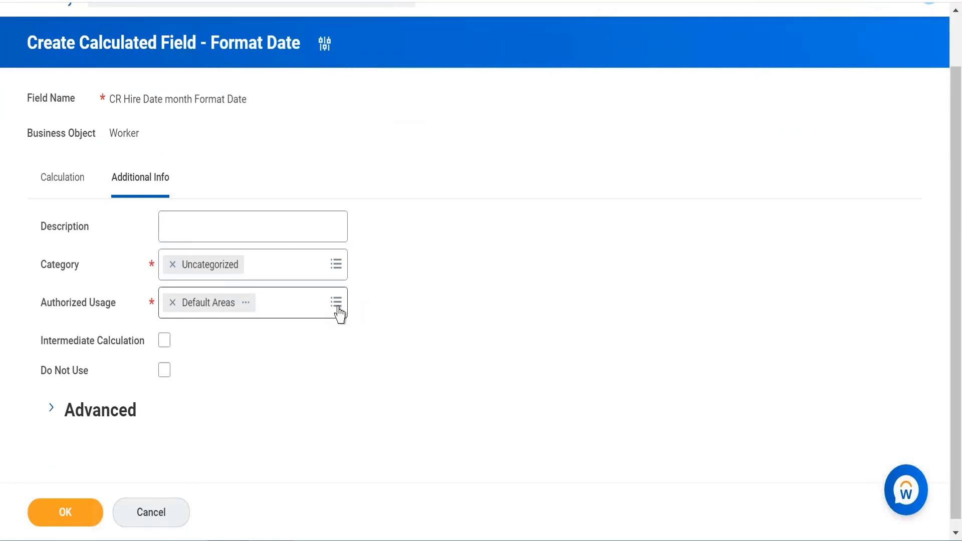
click(336, 302)
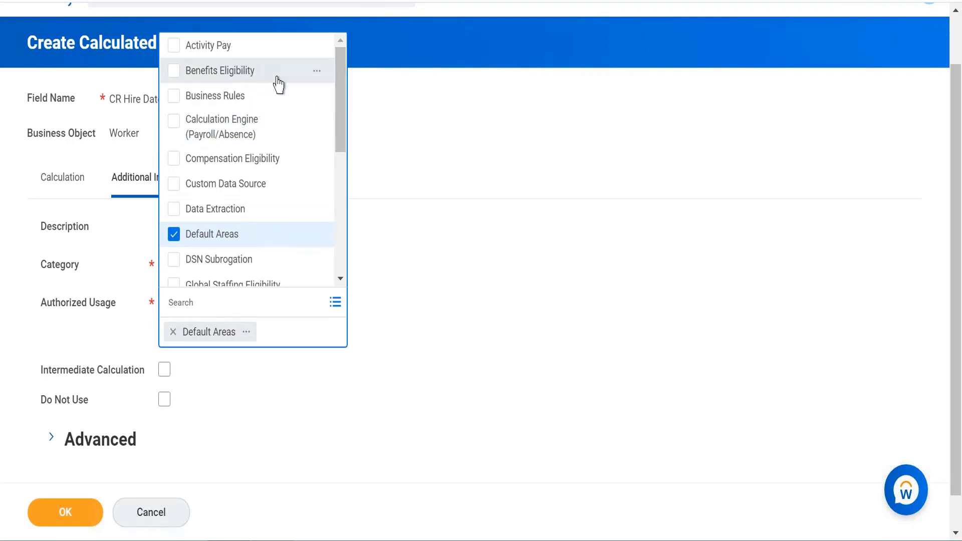
drag(342, 101, 337, 251)
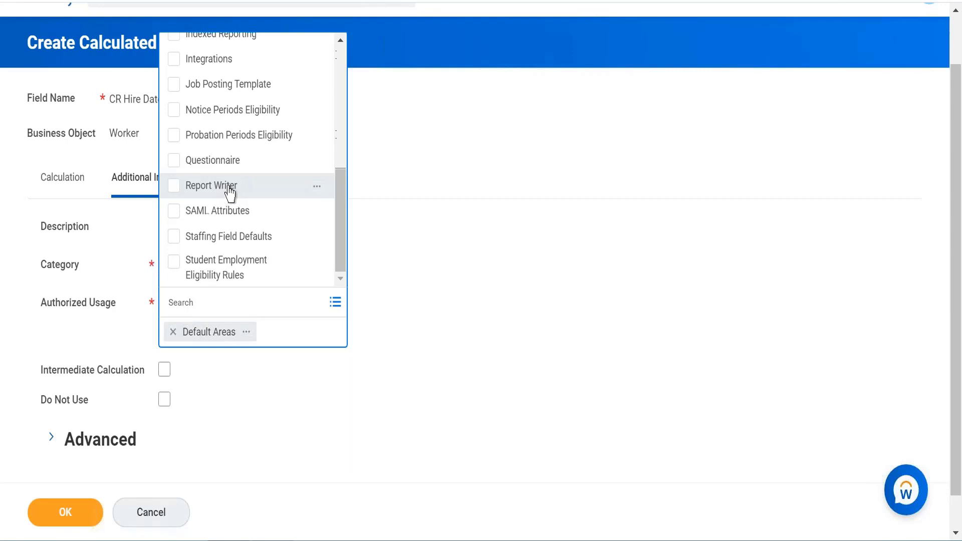
click(395, 260)
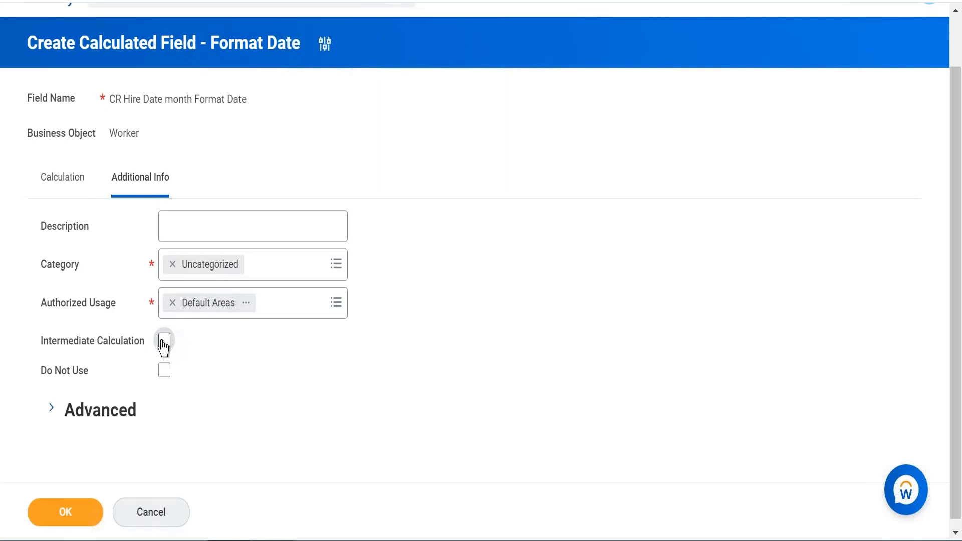
mouse_move(163, 346)
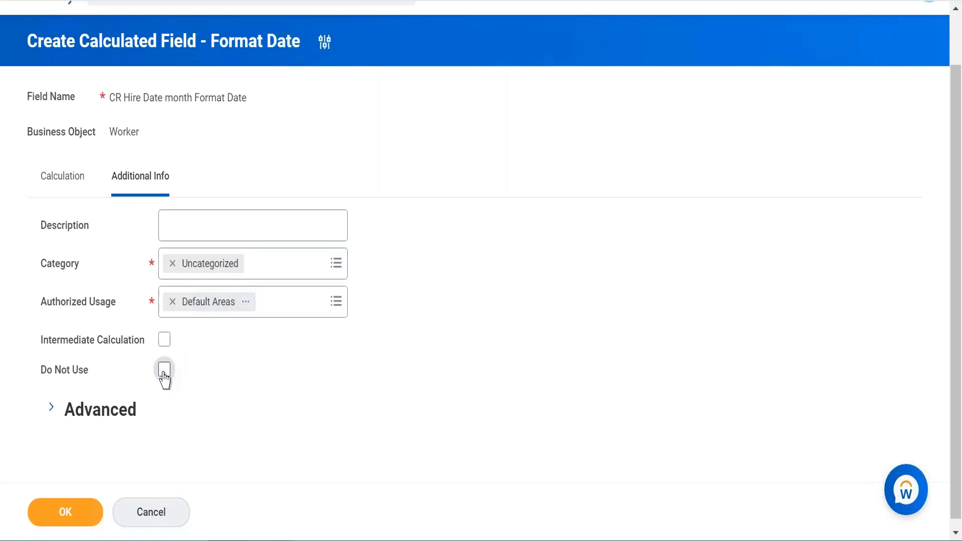
click(53, 186)
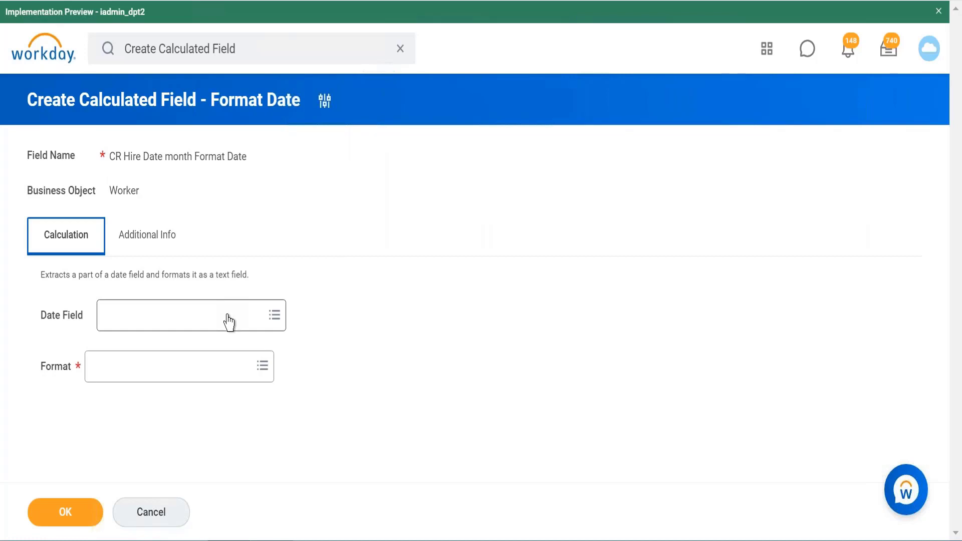
Browse the global date fields offered for the Date Field and view the details of 14 Days Ago.
click(229, 322)
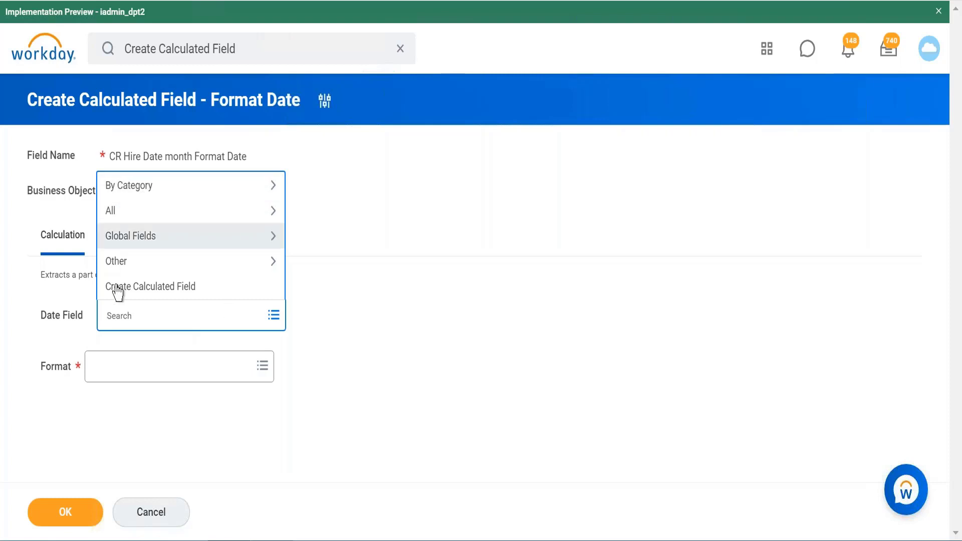
click(171, 243)
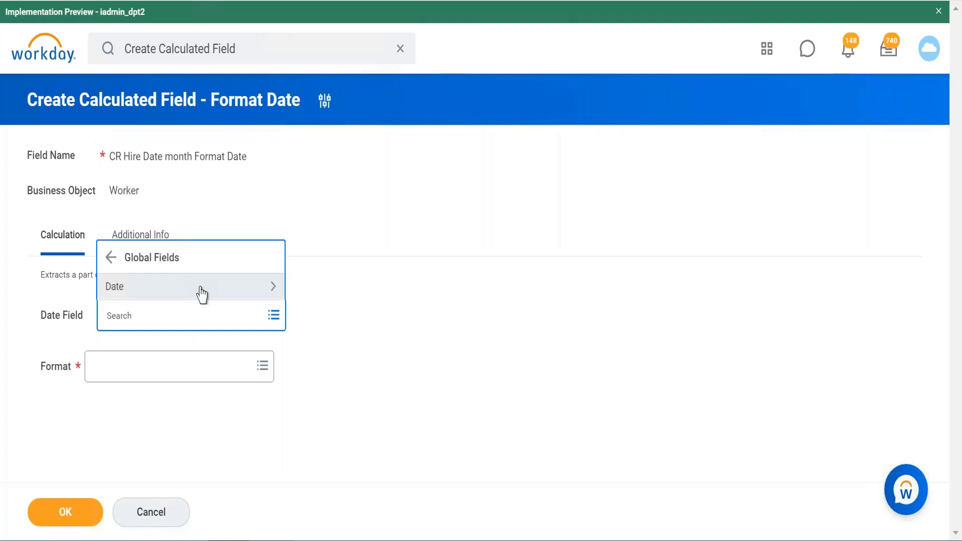
click(200, 287)
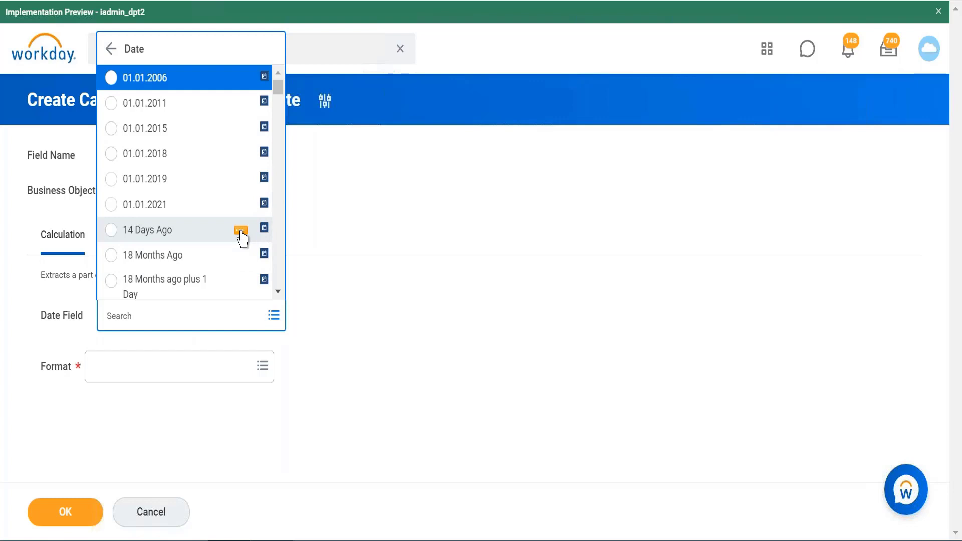
click(241, 233)
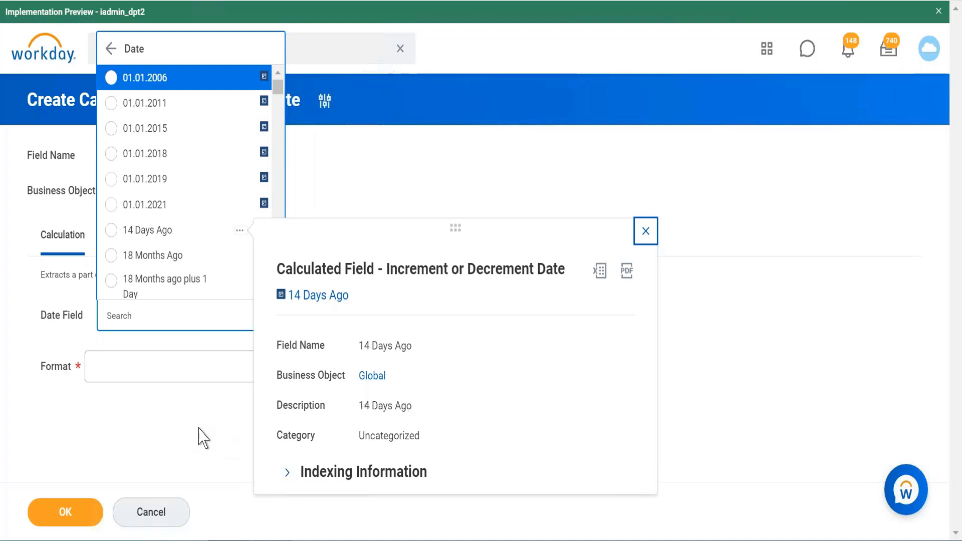
click(111, 50)
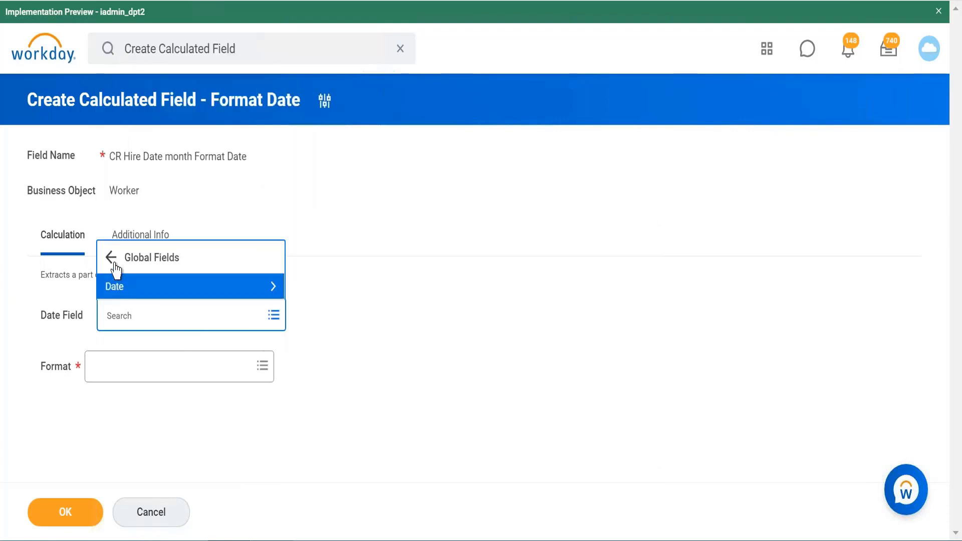
click(113, 259)
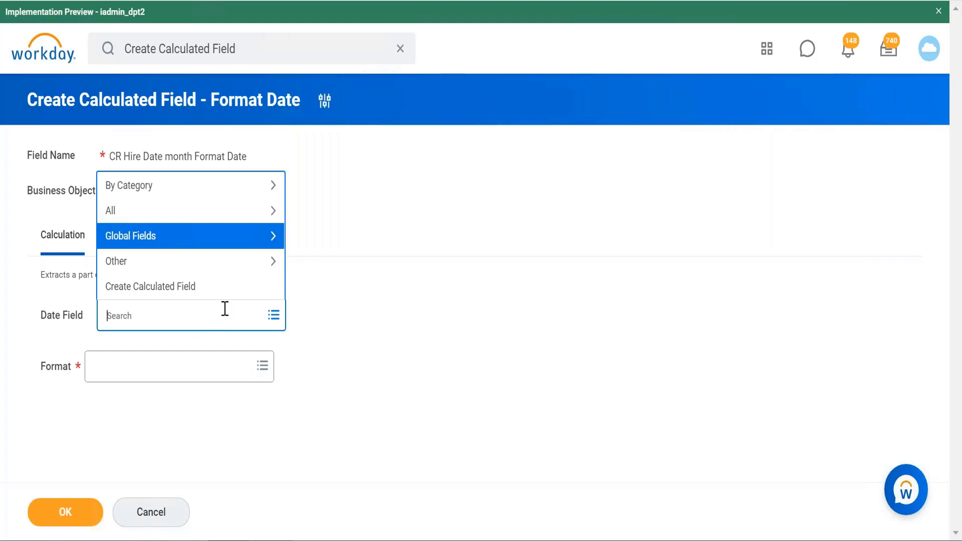
Search the date fields for hire date, view the details of Hire Date + 90 Days and close the results.
text(hire date)
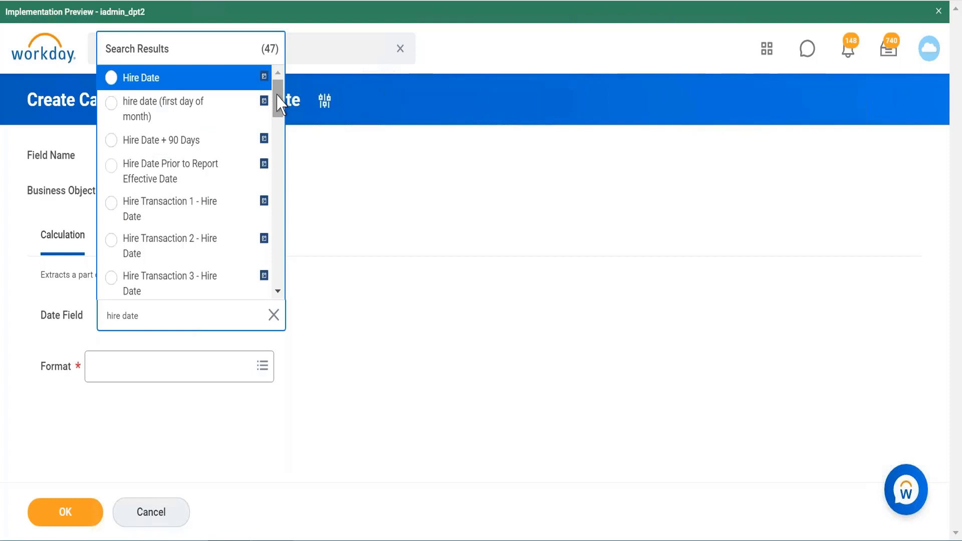
mouse_move(276, 98)
mouse_down()
mouse_move(277, 154)
mouse_move(275, 93)
mouse_up()
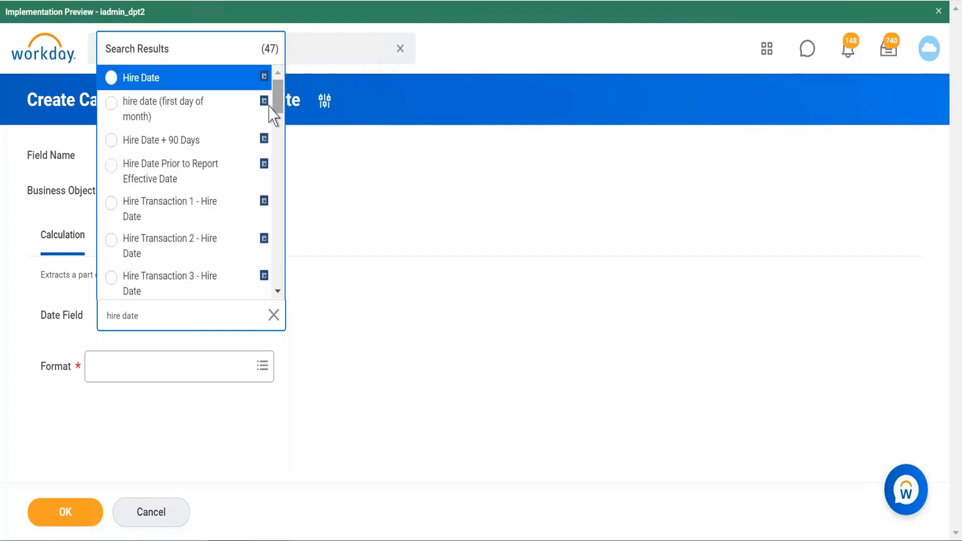
click(241, 142)
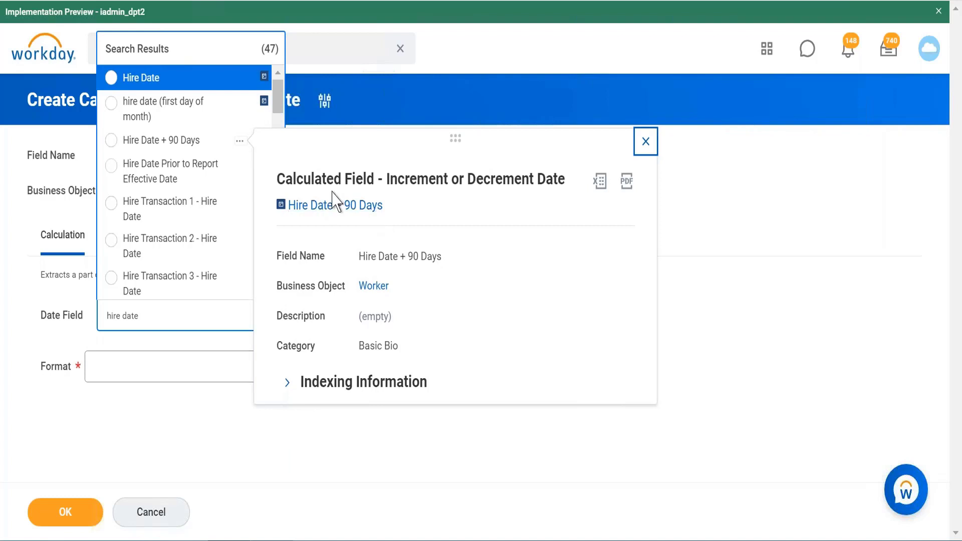
click(350, 436)
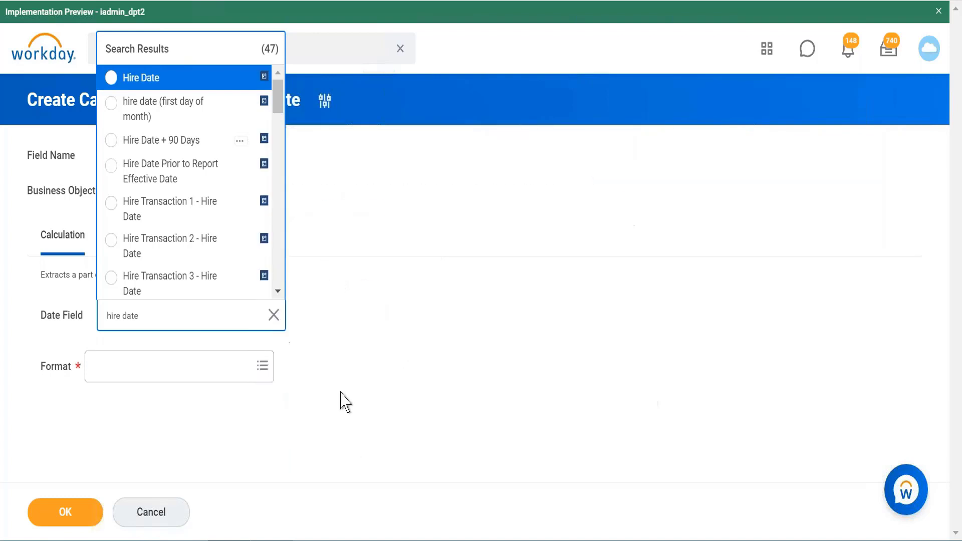
drag(278, 97, 407, 270)
click(407, 270)
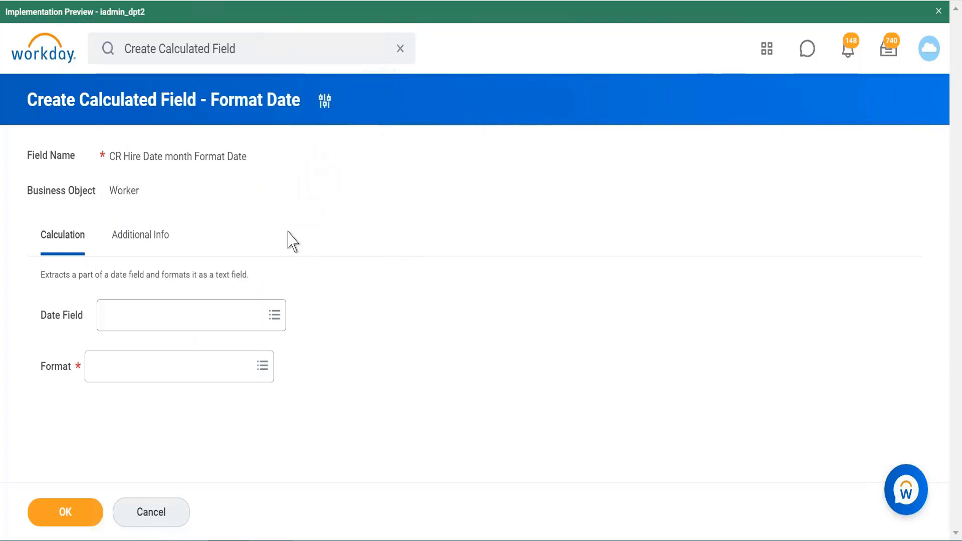
Set the Date Field to Hire Date and review the available Format options.
click(217, 319)
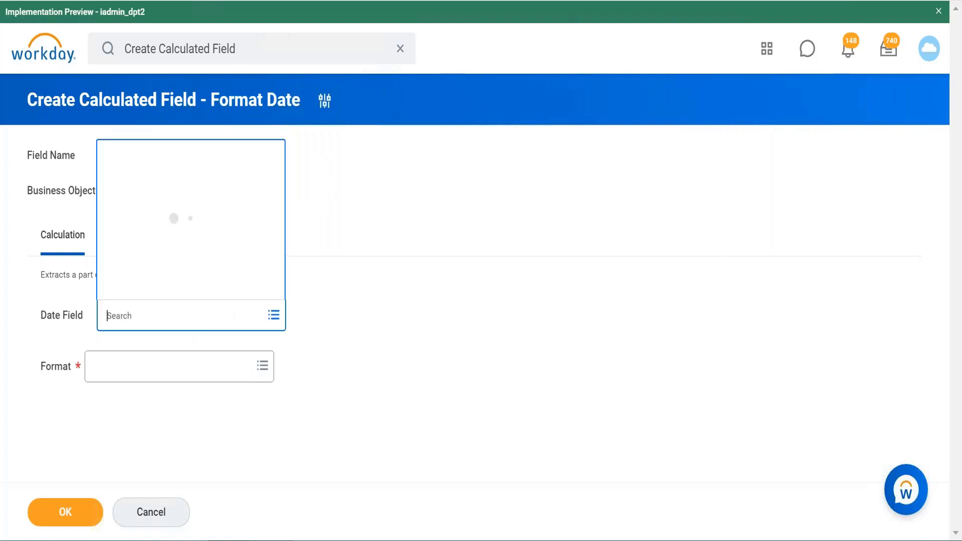
text(hire dat)
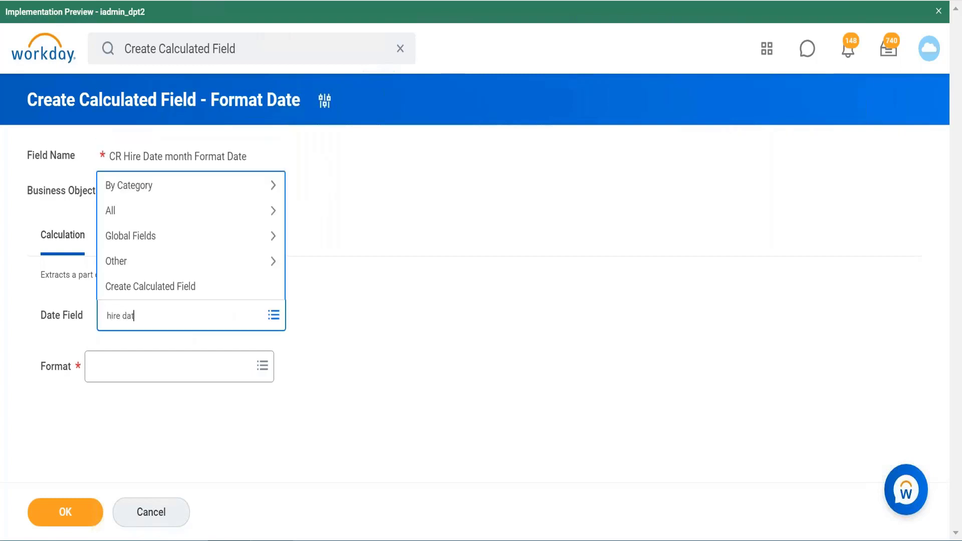
text(e)
key(Return)
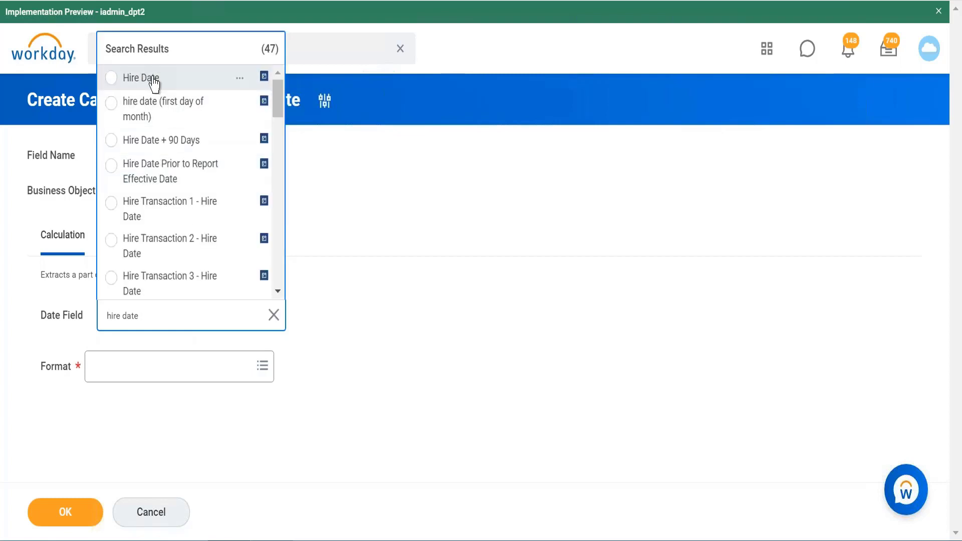
click(153, 84)
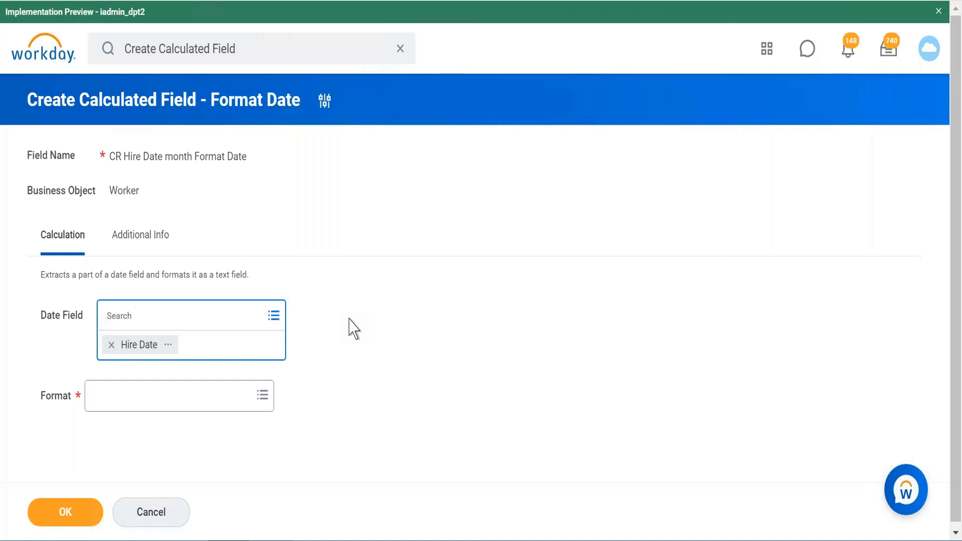
click(198, 391)
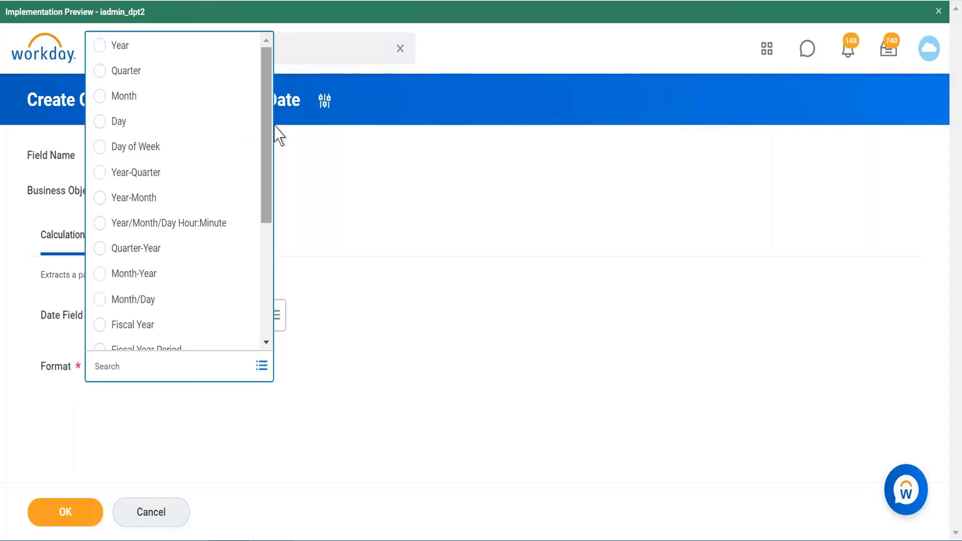
drag(266, 129, 275, 76)
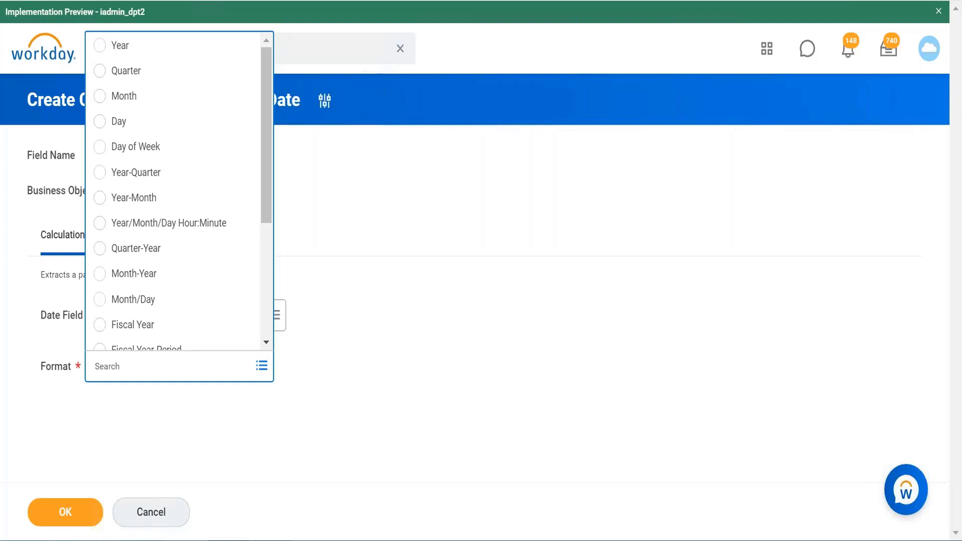
Switch to the Notepad++ note and add the sample date 1.6.2016 on a new line below the format.
mouse_move(228, 540)
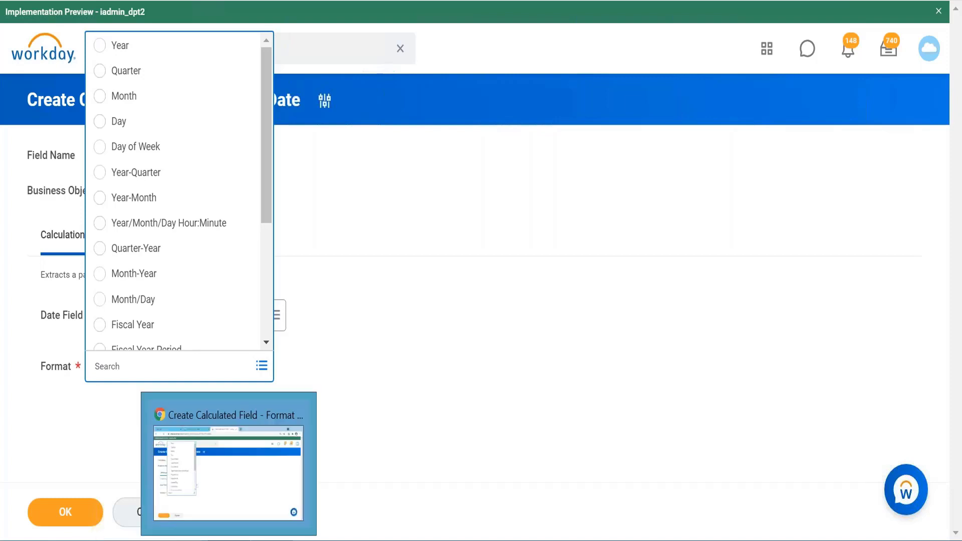
click(272, 539)
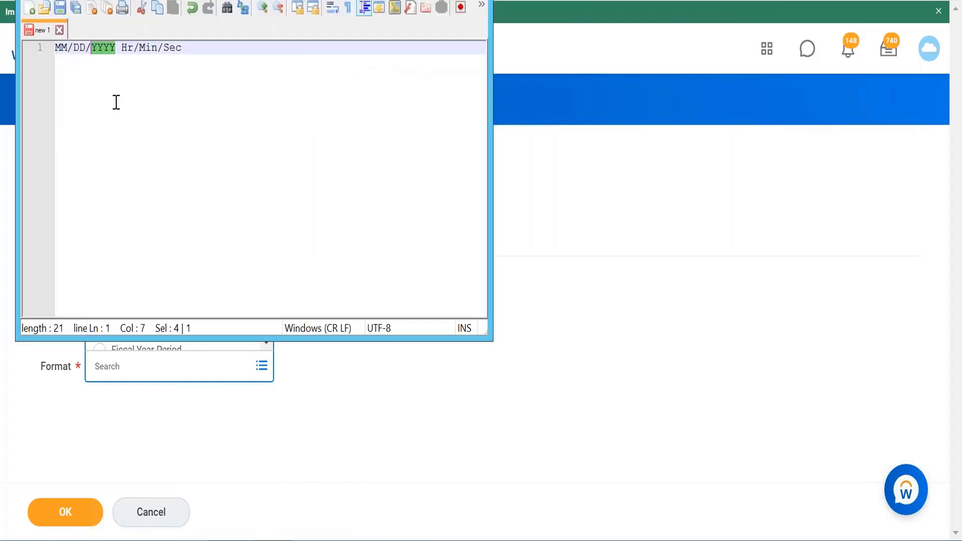
click(105, 101)
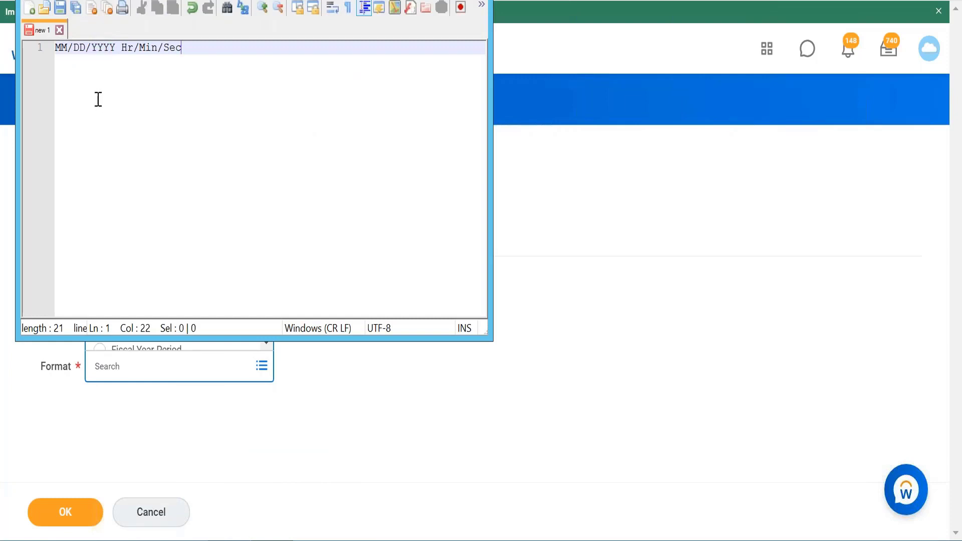
key(Return)
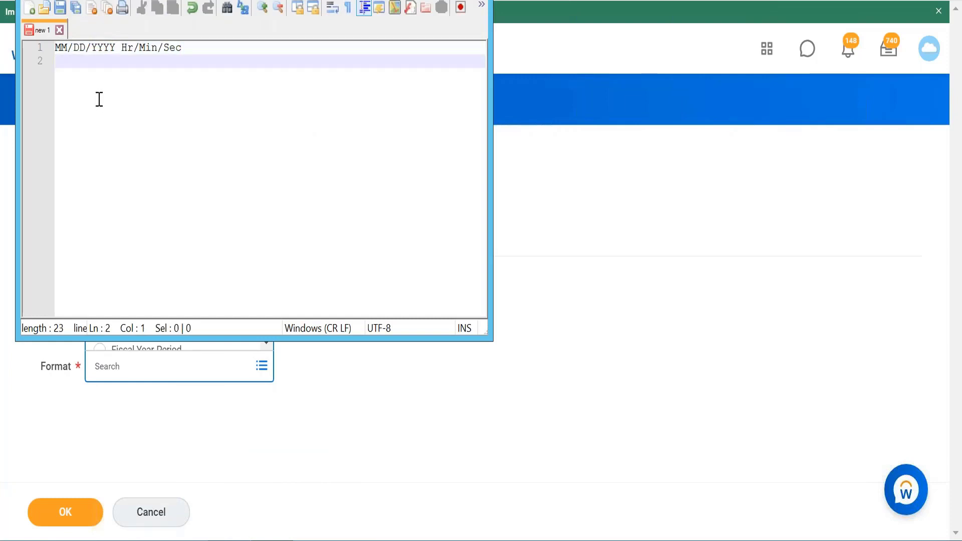
text(1.6.20)
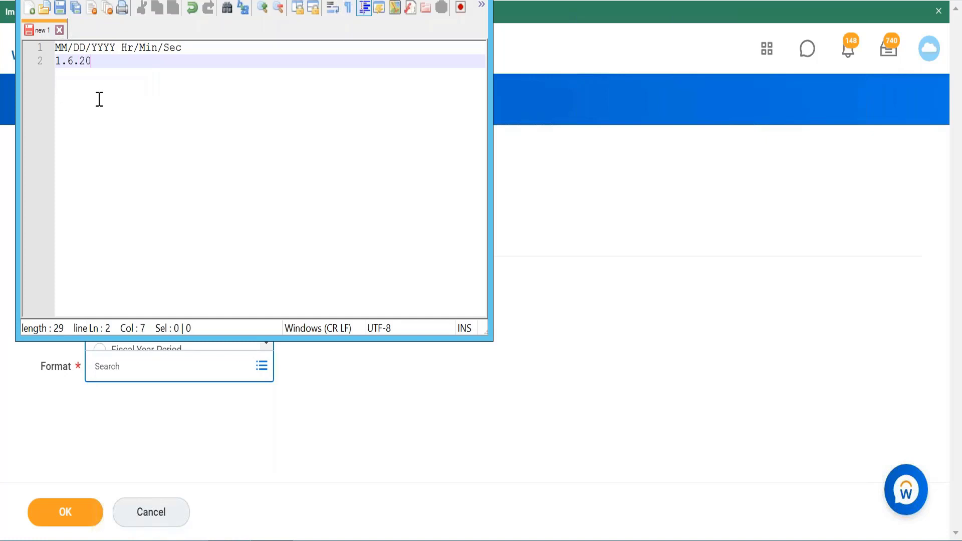
text(16)
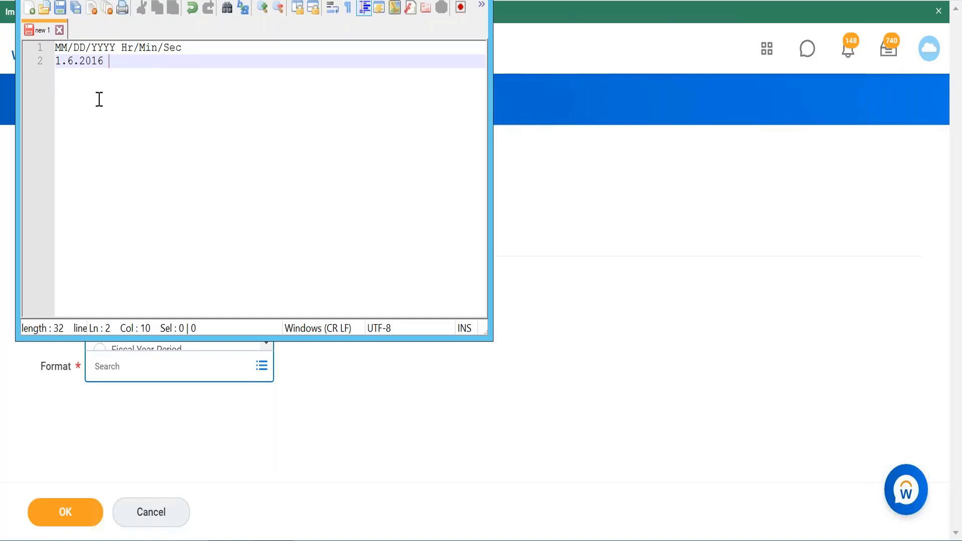
Write the year-quarter example 2016-Q2 after the sample date and return to Workday.
text( 2016-Q2)
key(BackSpace)
key(BackSpace)
text(2)
key(BackSpace)
text(Q2)
click(425, 1)
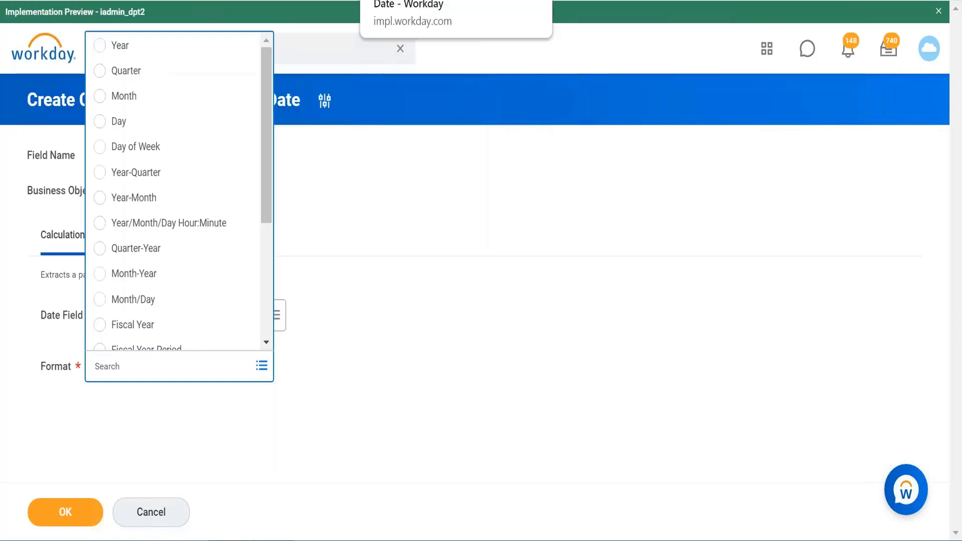
Set the Format to Year-Quarter, save the calculated field and check it against the example in the Notepad++ note.
click(201, 182)
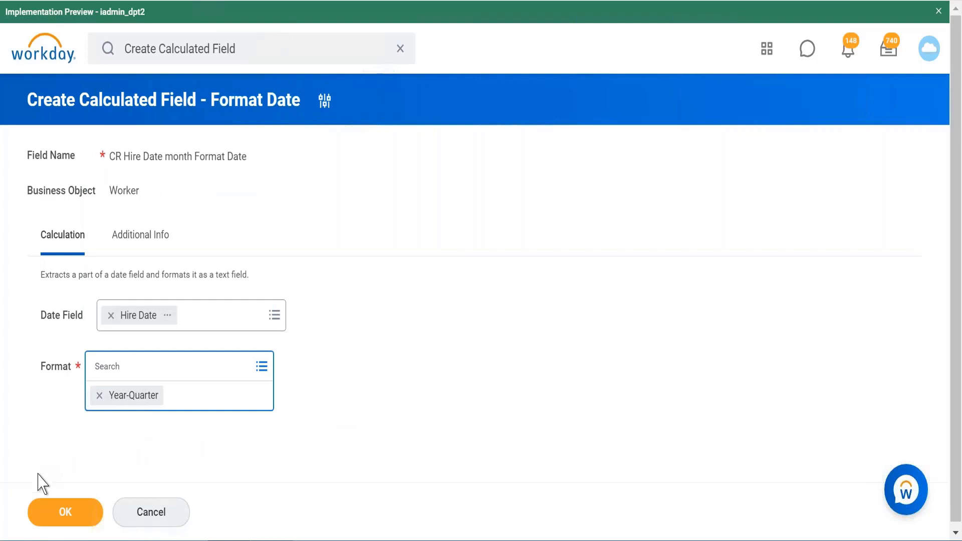
click(54, 519)
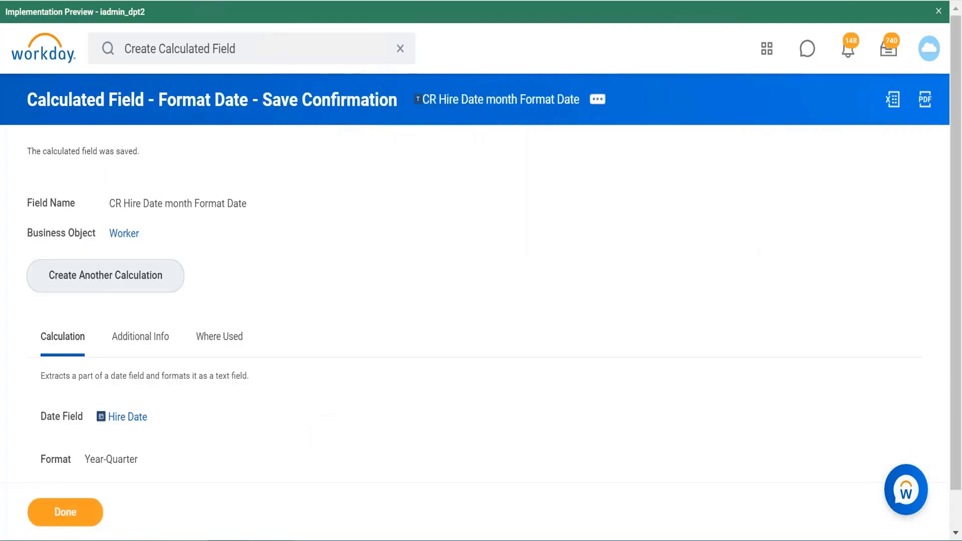
scroll(366, 199, down, 1)
scroll(366, 199, up, 1)
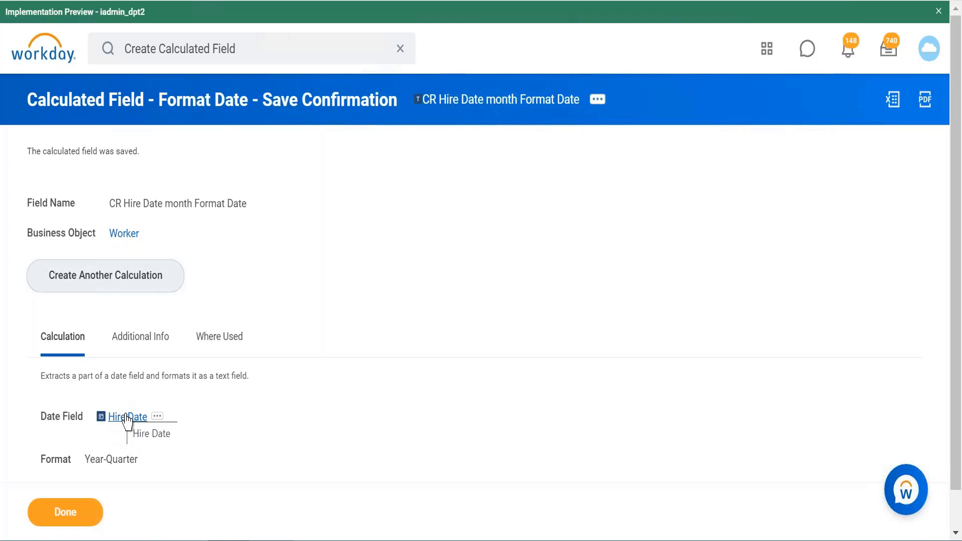
click(273, 540)
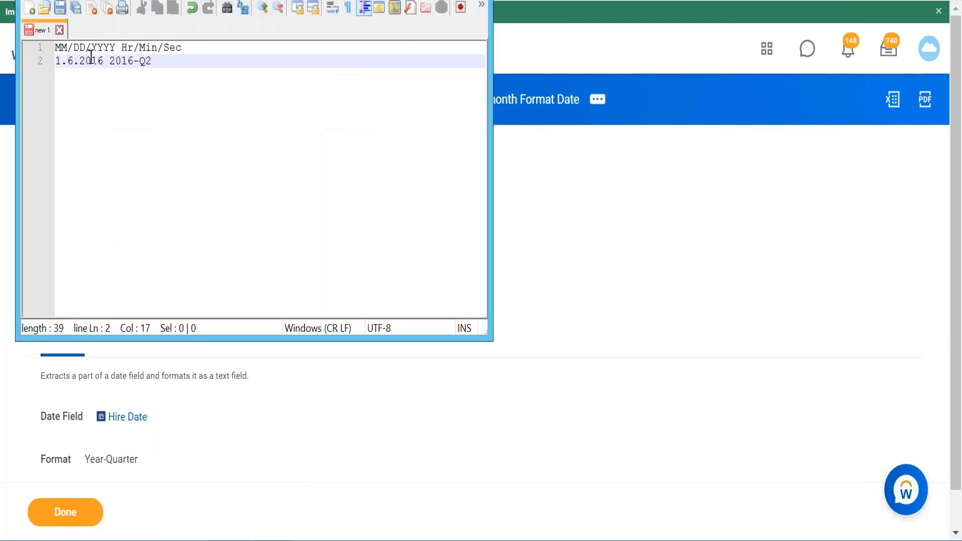
click(406, 0)
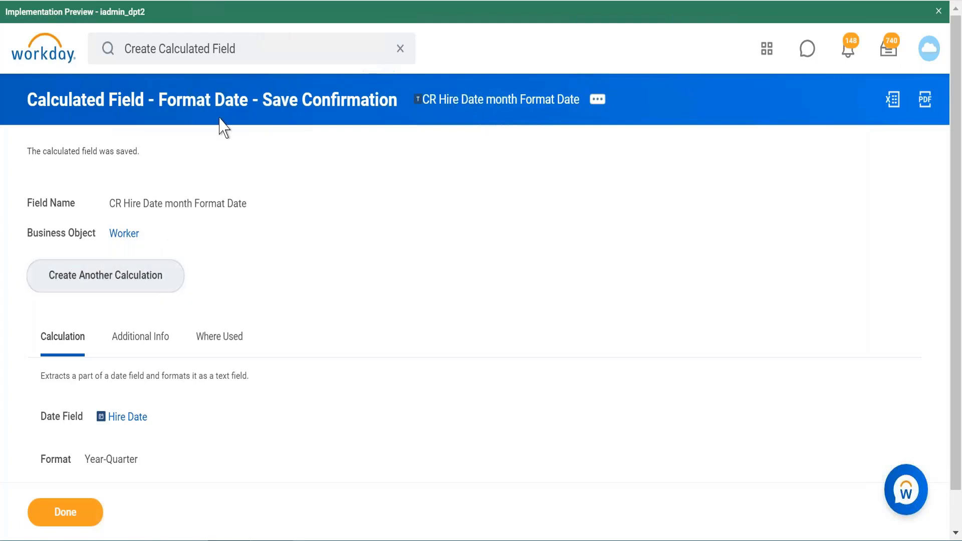
Search Workday for Create Calculated Field and duplicate the search results in a second browser tab.
click(260, 53)
key(Return)
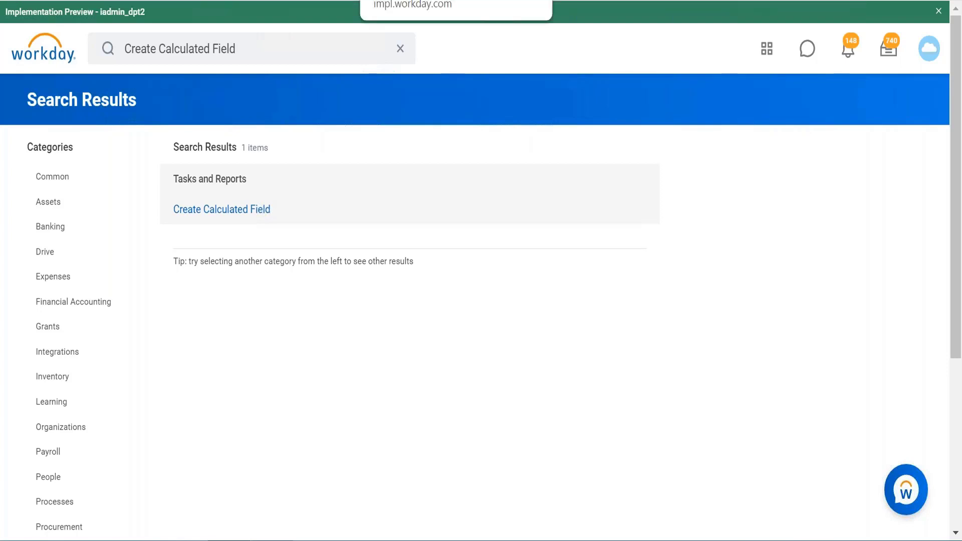
right_click(472, 0)
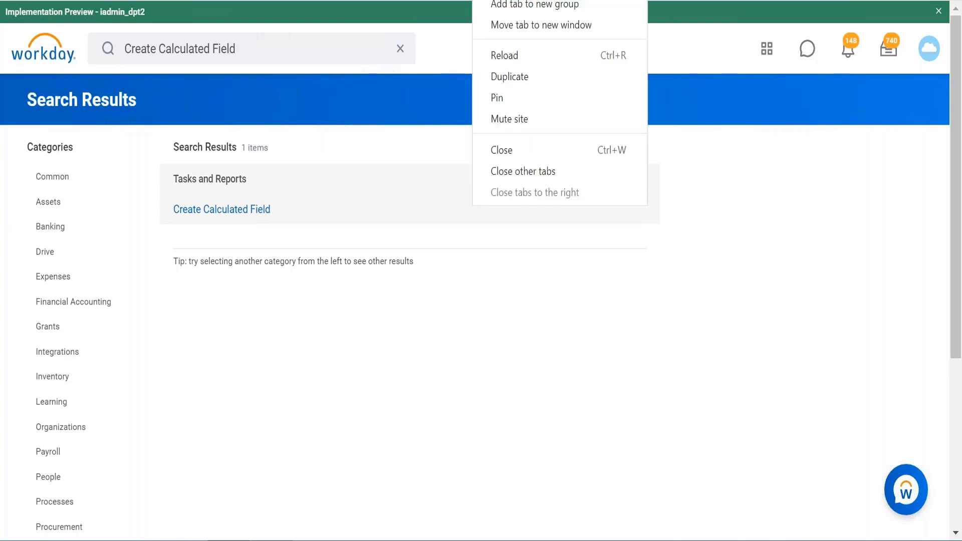
click(525, 79)
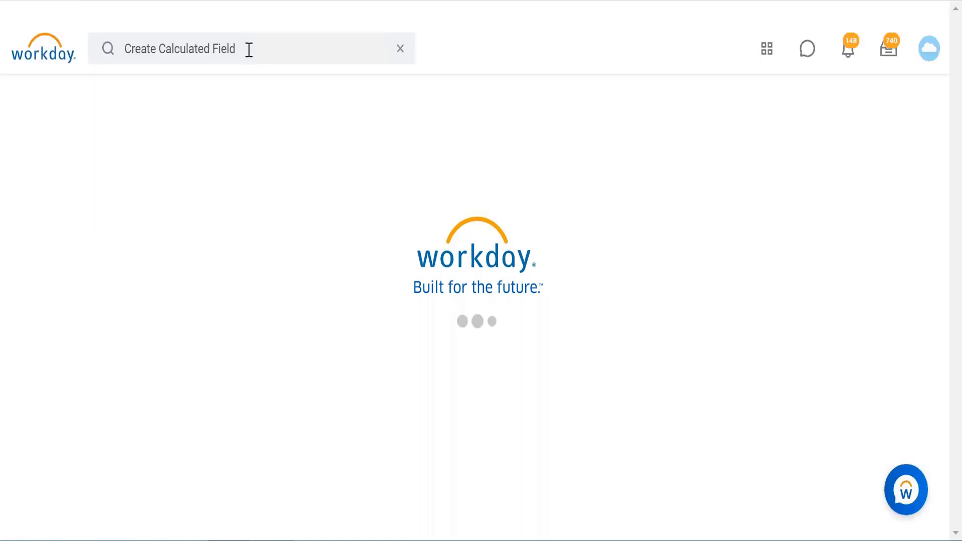
Replace the Workday search text with "credit verification date" and run the search.
click(249, 50)
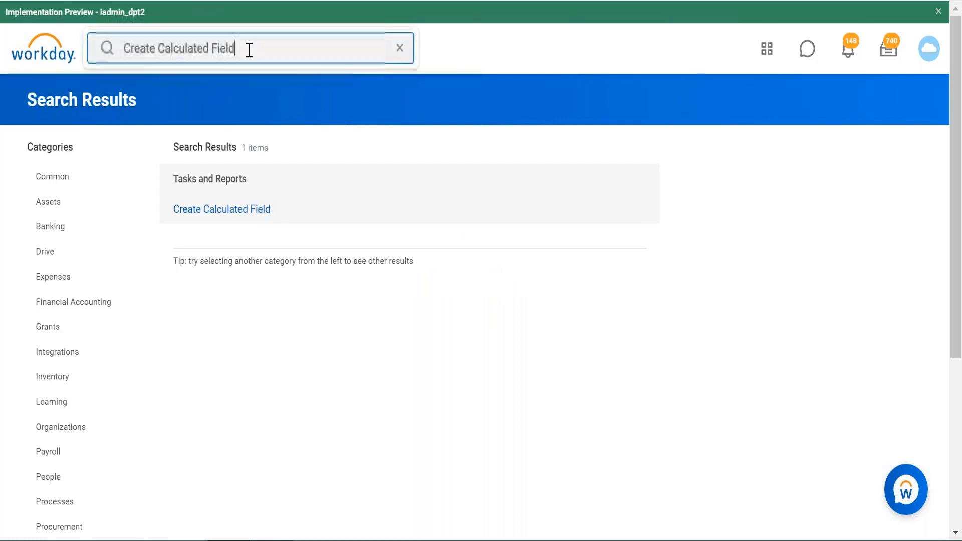
key(BackSpace)
key(BackSpace)
key(BackSpace)
key(BackSpace)
key(BackSpace)
key(BackSpace)
key(BackSpace)
key(BackSpace)
key(BackSpace)
key(BackSpace)
key(BackSpace)
key(BackSpace)
key(BackSpace)
key(BackSpace)
key(BackSpace)
key(BackSpace)
key(BackSpace)
key(BackSpace)
key(BackSpace)
key(BackSpace)
key(BackSpace)
key(BackSpace)
key(BackSpace)
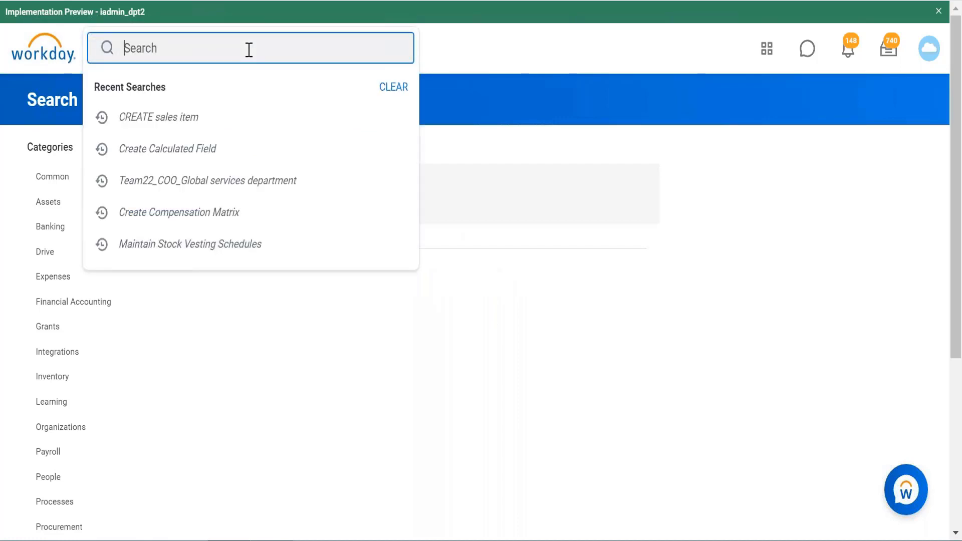
text(credit verification date)
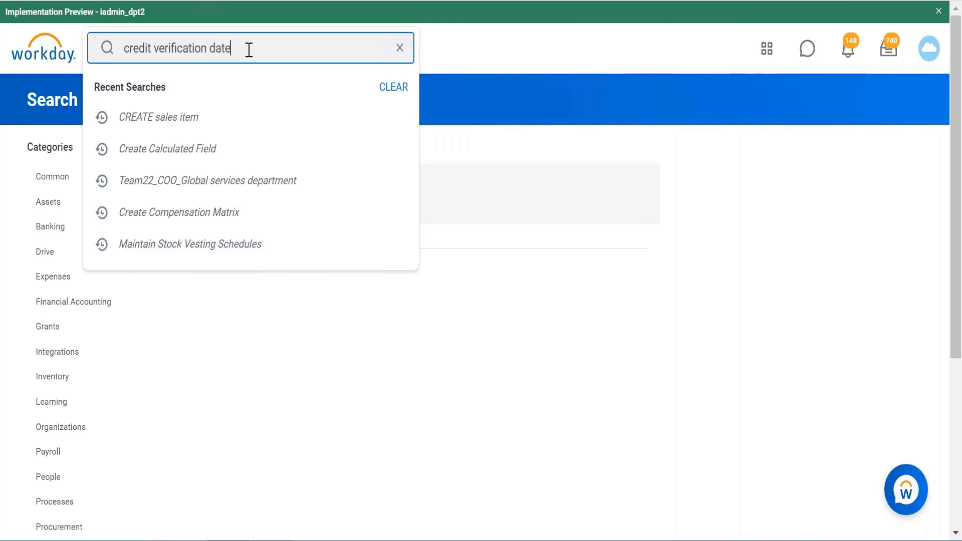
key(Return)
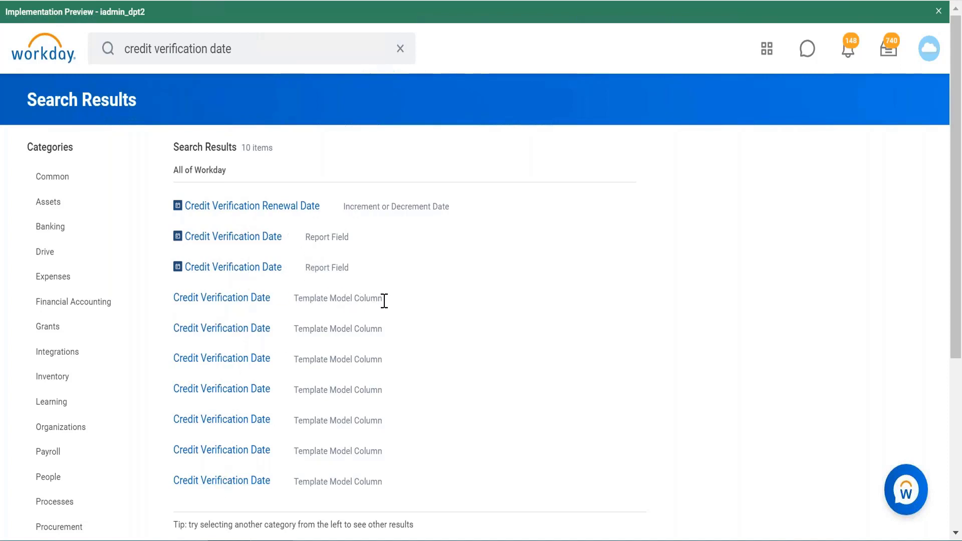
View the details of the two Credit Verification Date report fields in the search results.
mouse_move(291, 243)
click(295, 239)
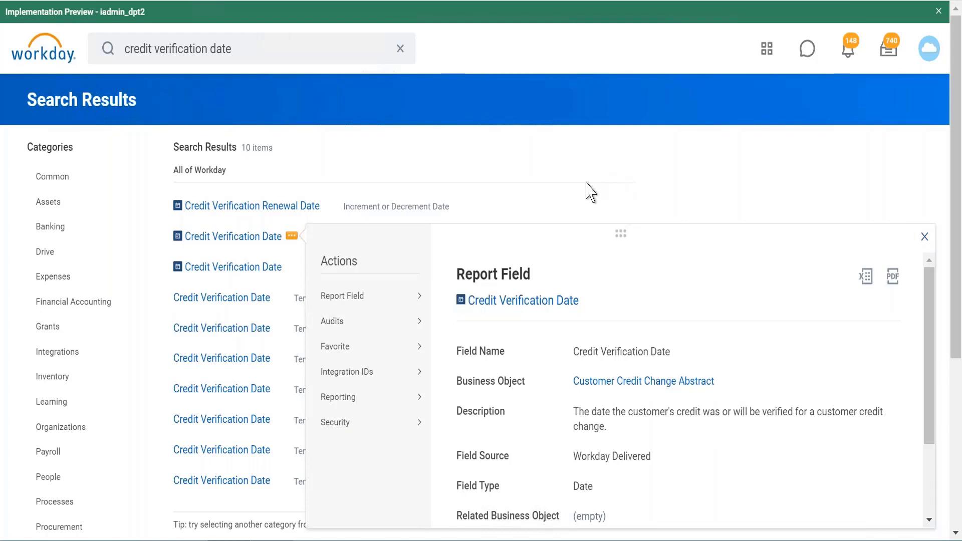
click(535, 185)
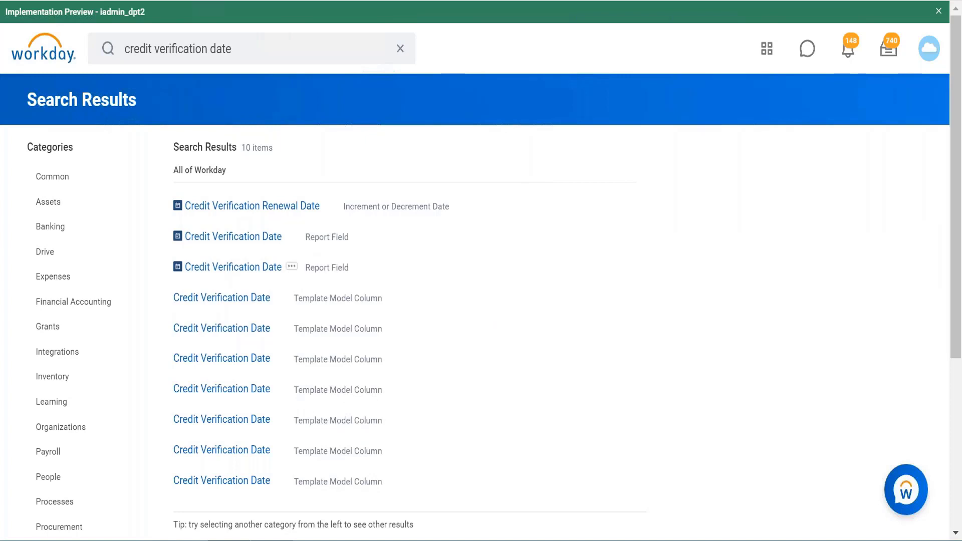
click(292, 269)
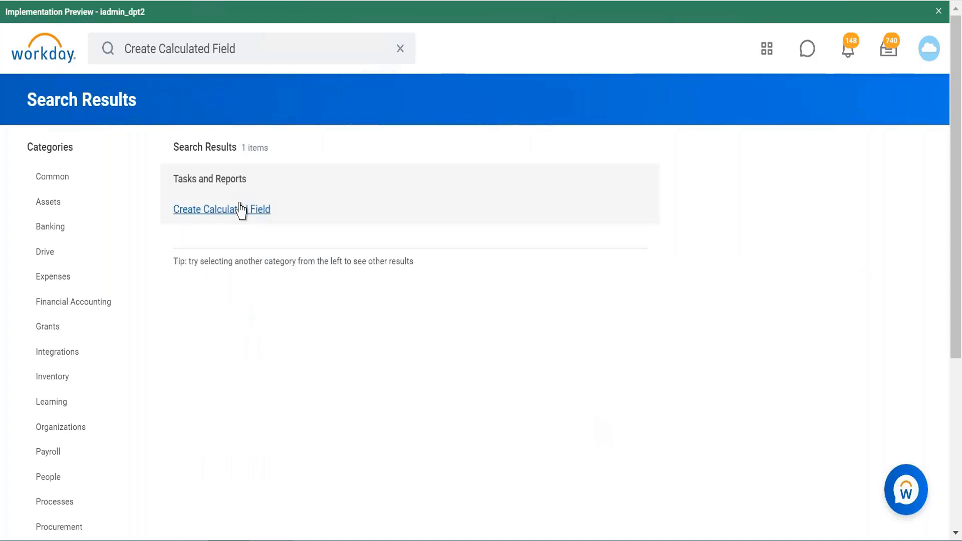
Start the Create Calculated Field task from the original results and name the field CF Credit Verification renewal Date.
click(240, 210)
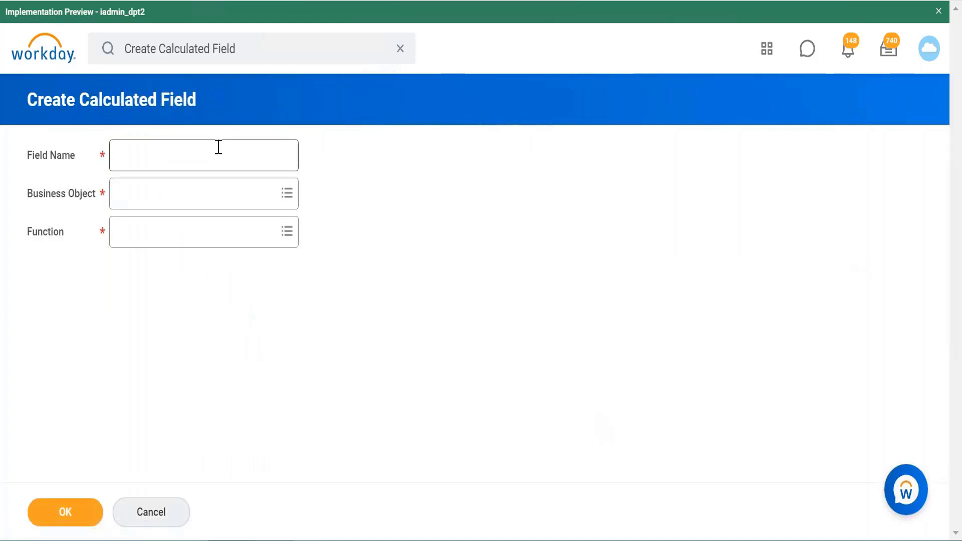
click(218, 146)
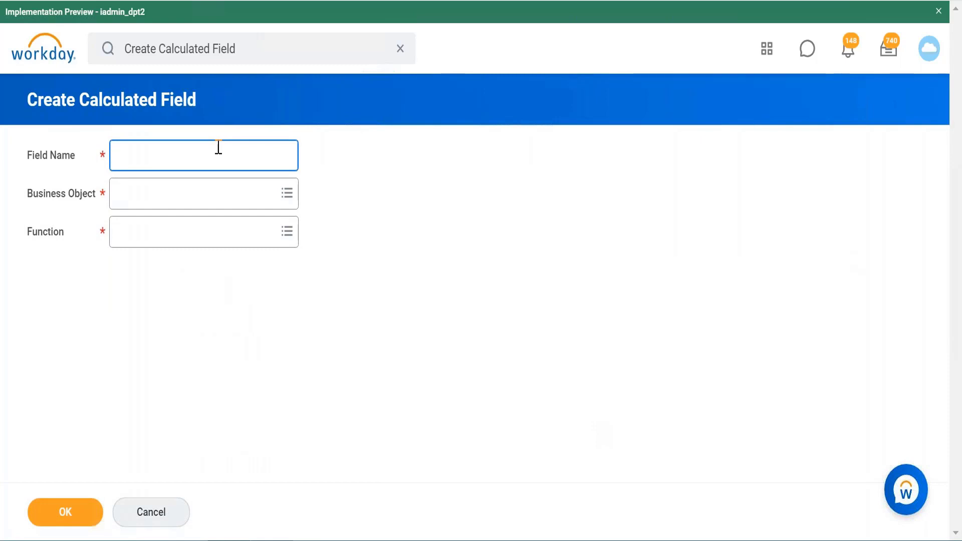
text(CF)
text(Credit)
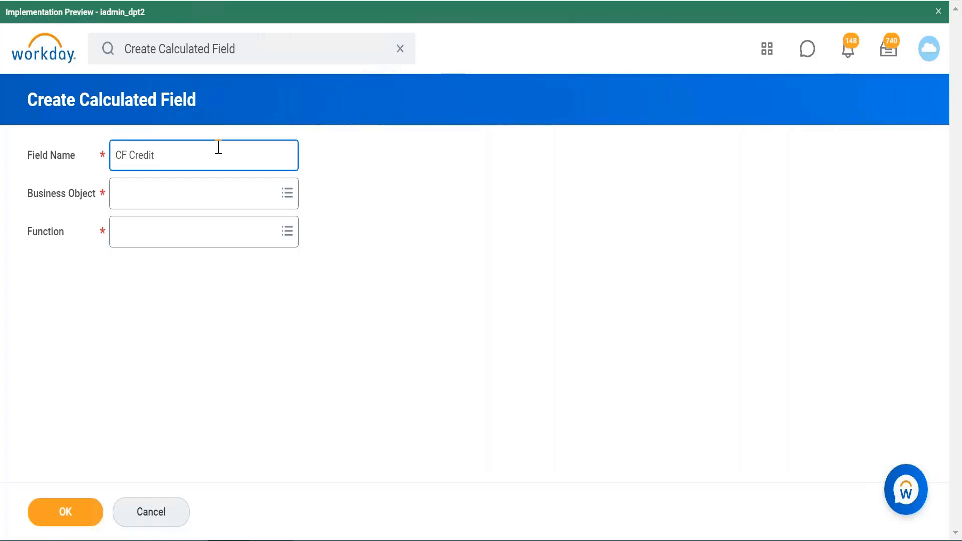
text( Verification renewal Date)
Search the business objects for customer and set the Business Object to Customer.
click(208, 197)
text(cu)
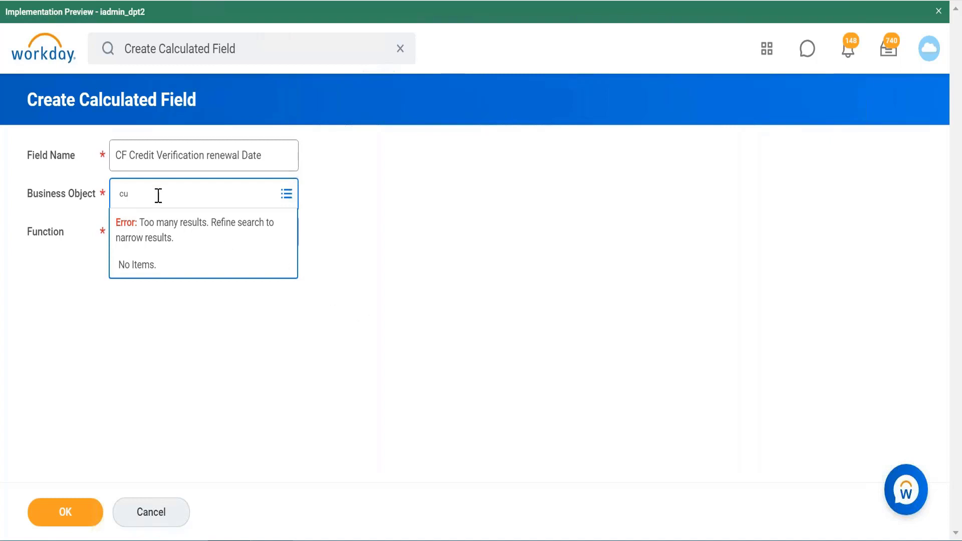
text(stomer)
key(Return)
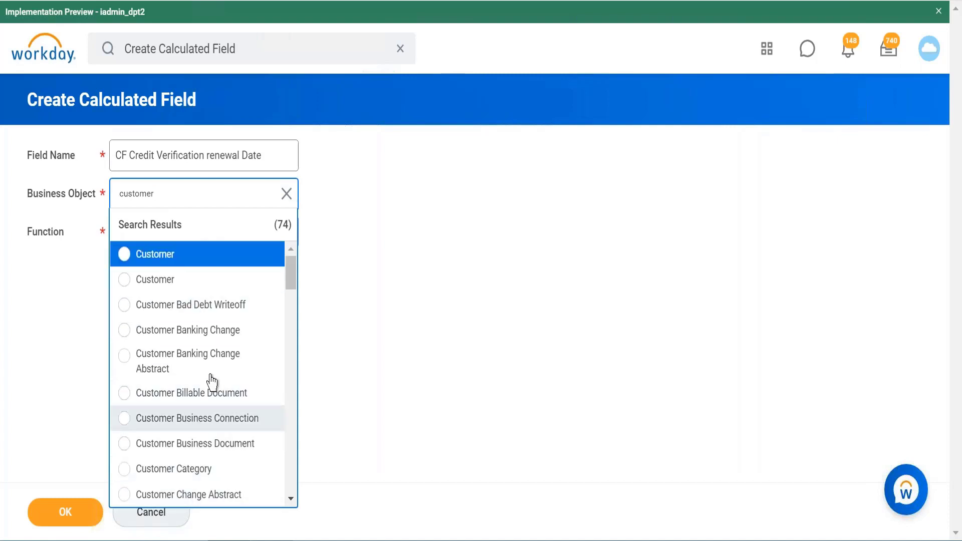
click(191, 259)
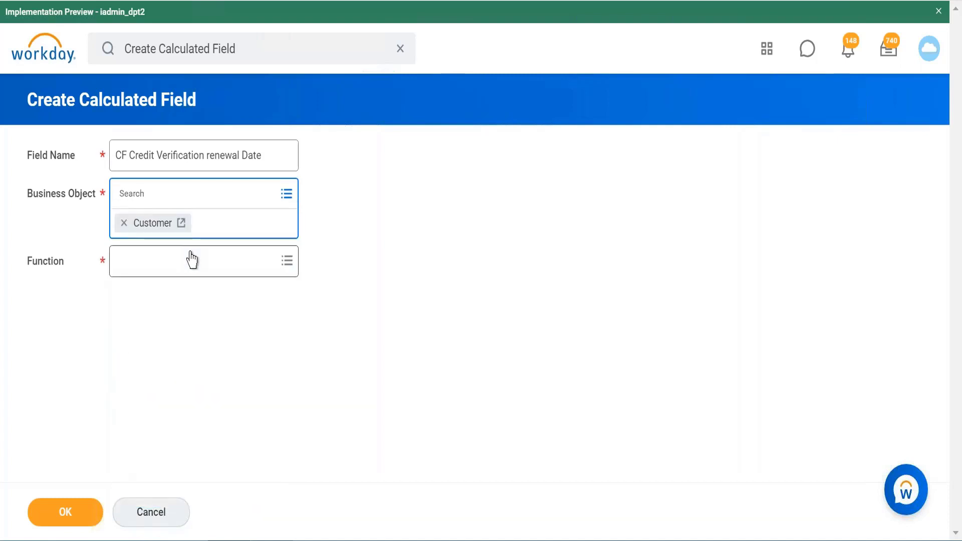
Set the function to Increment or Decrement Date and continue to the calculation definition.
key(Tab)
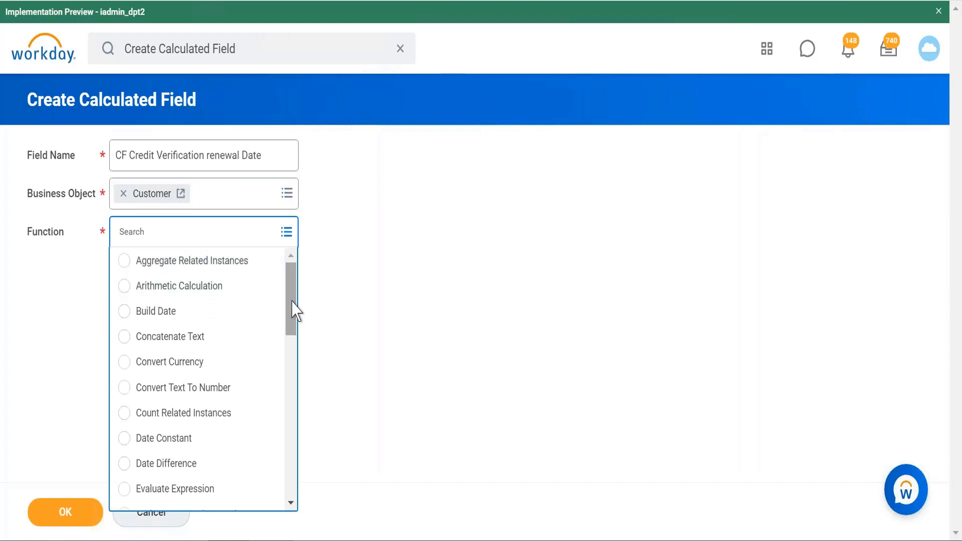
drag(291, 300, 295, 397)
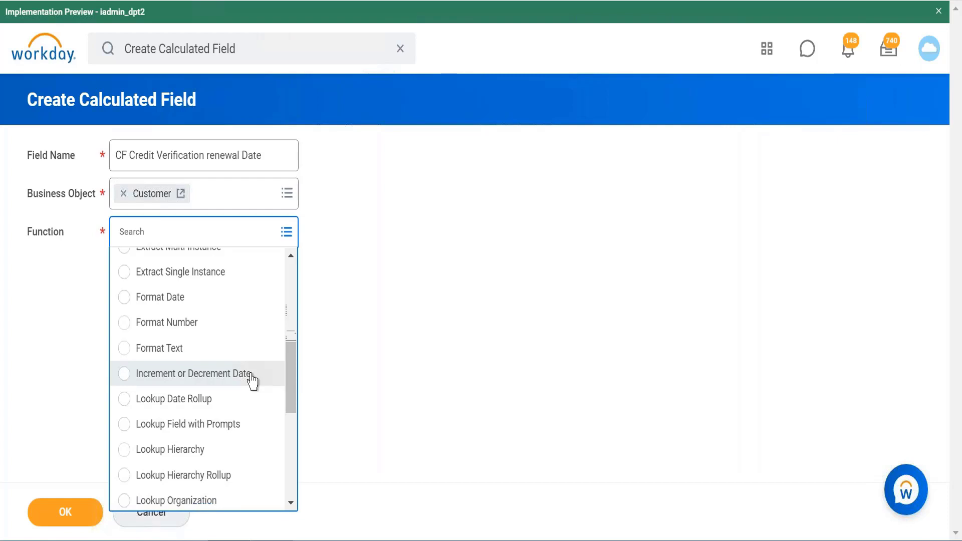
click(250, 376)
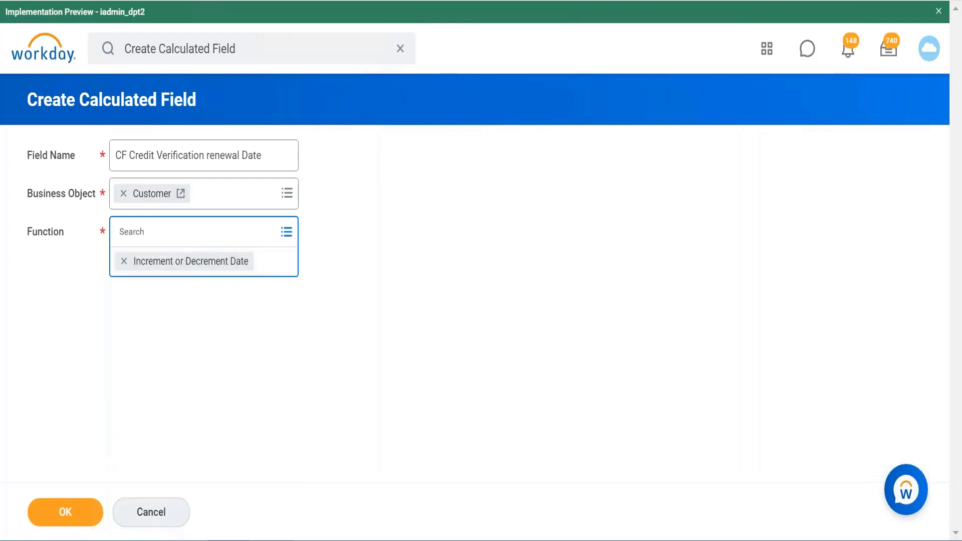
click(66, 516)
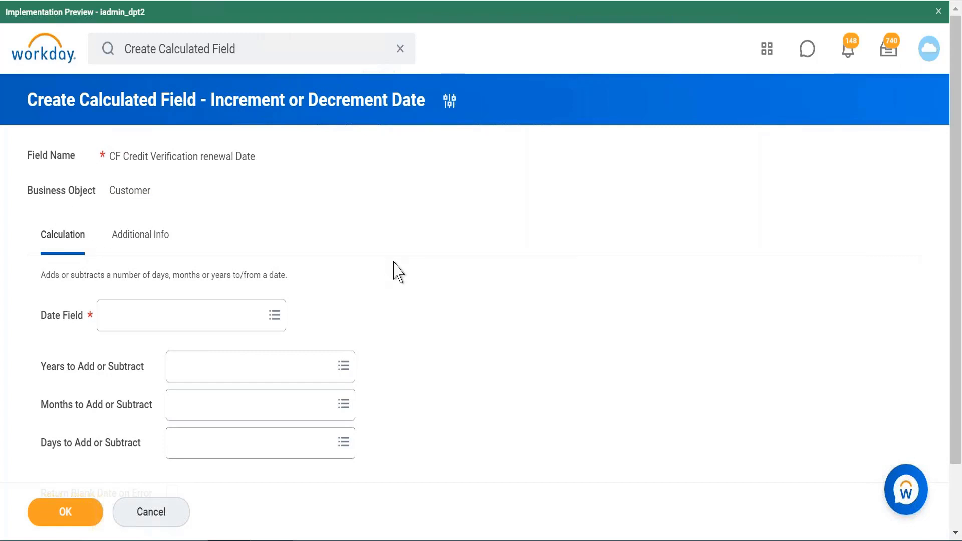
Try to find the Date Field by searching for "credit verification date", and shorten the search text to "credit".
scroll(398, 272, down, 1)
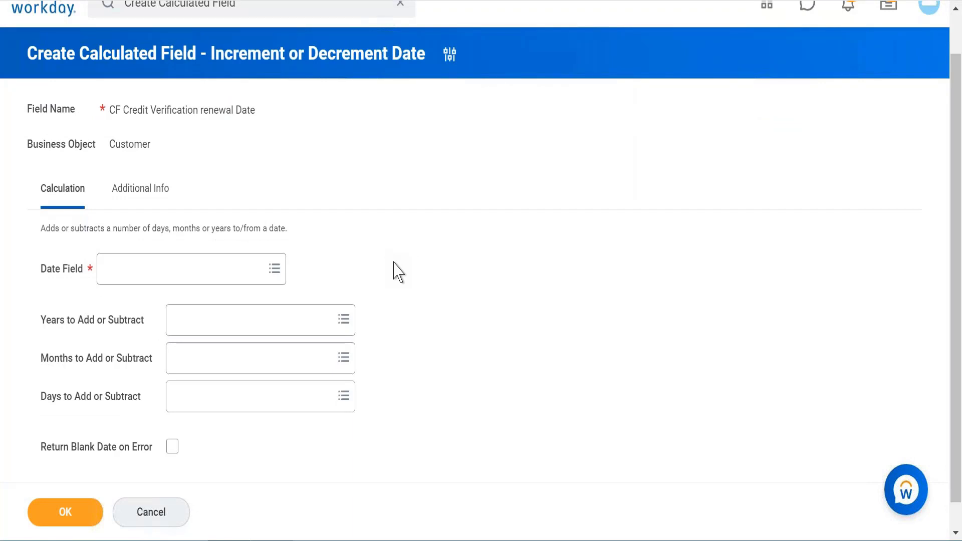
click(252, 280)
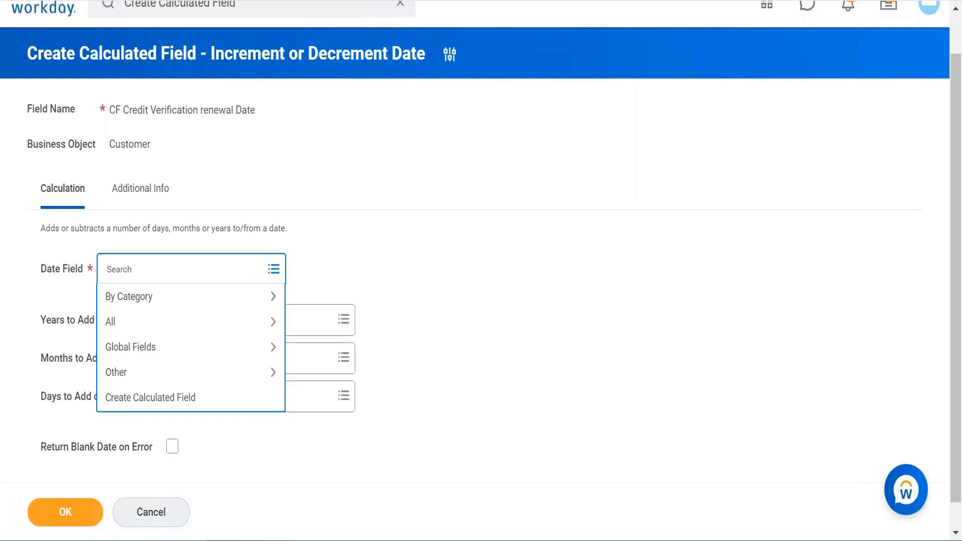
text(credit verification date)
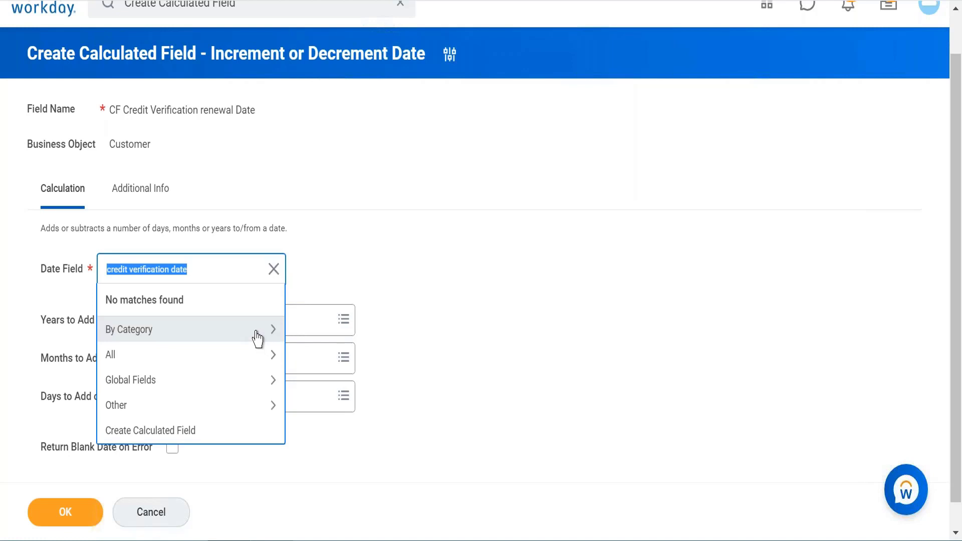
click(209, 276)
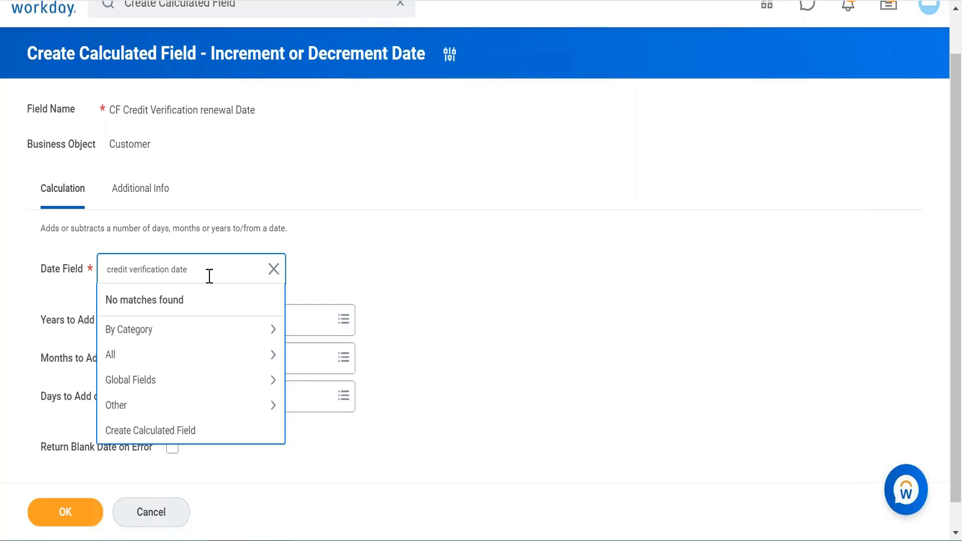
key(BackSpace)
key(BackSpace)
key(BackSpace)
key(BackSpace)
key(BackSpace)
key(BackSpace)
key(BackSpace)
key(BackSpace)
key(BackSpace)
key(BackSpace)
key(BackSpace)
key(BackSpace)
key(BackSpace)
key(BackSpace)
key(BackSpace)
key(BackSpace)
key(BackSpace)
scroll(332, 139, up, 1)
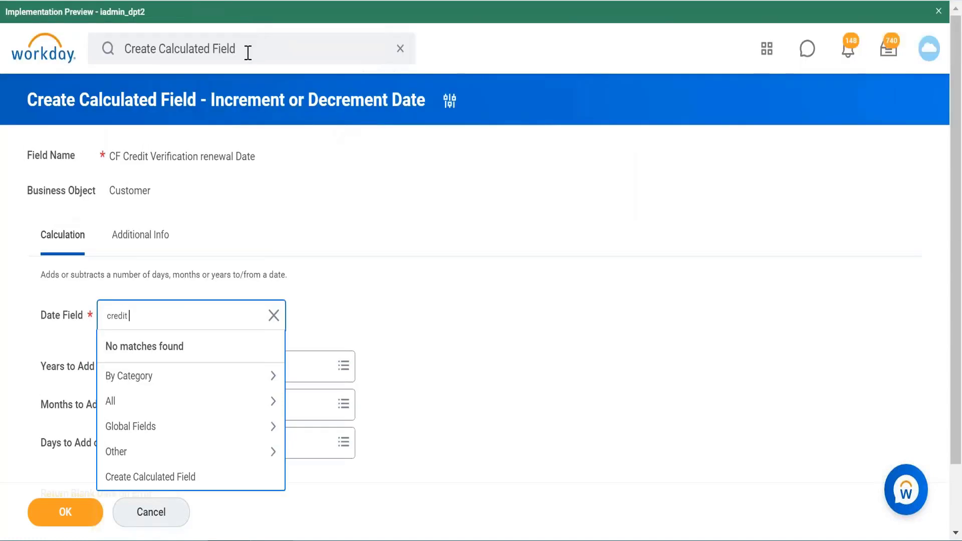
Restart the Create Calculated Field task and name the field Cf Credit verification renewal Date.
click(159, 197)
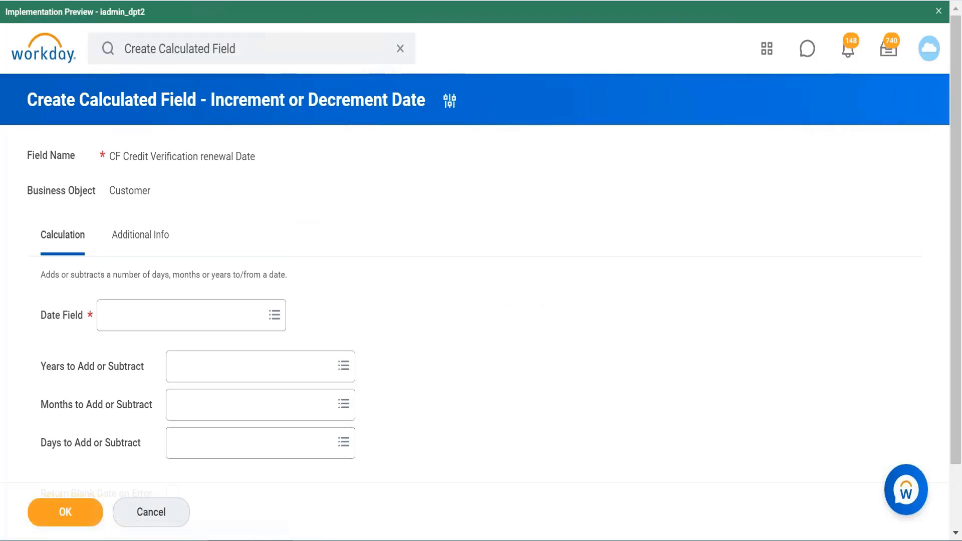
click(254, 215)
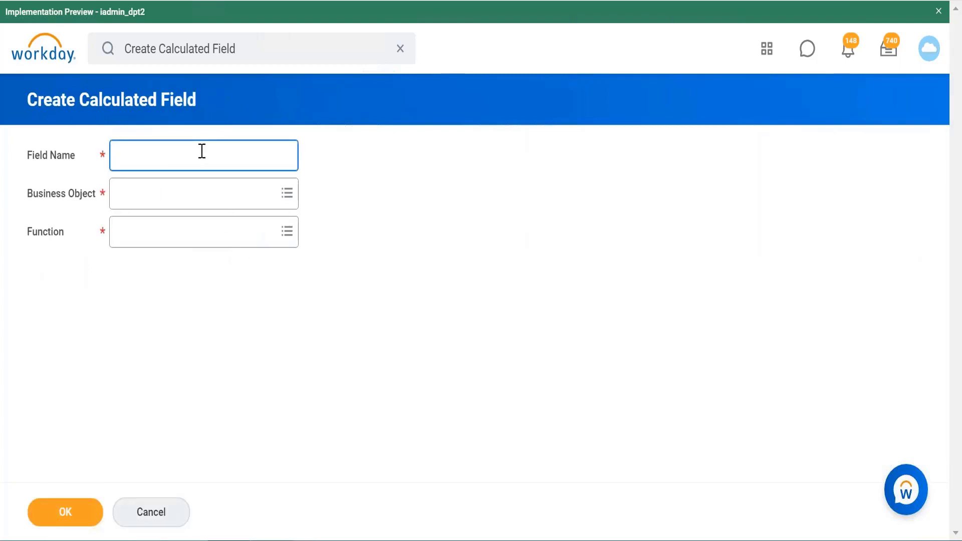
text(Cf Credit verifica)
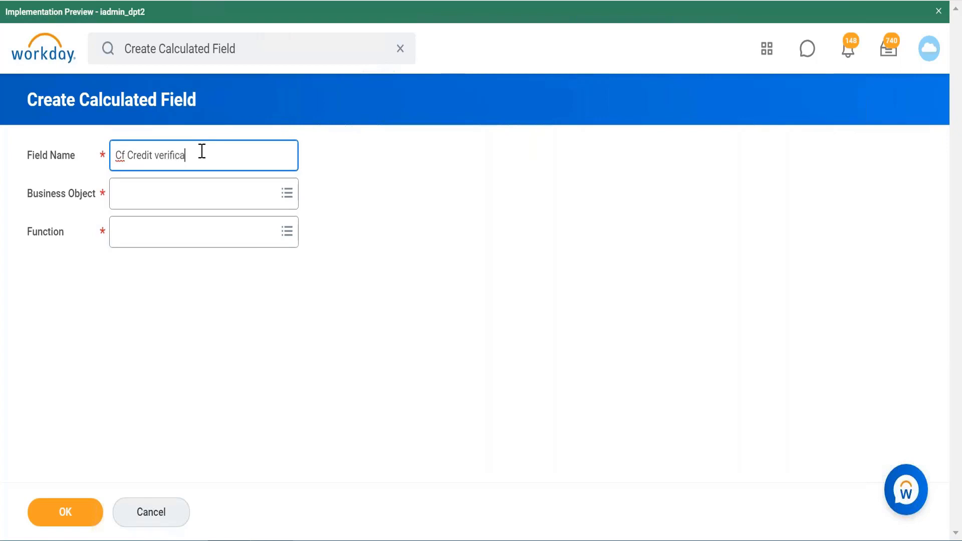
text(tion renewal Daty)
key(BackSpace)
text(e)
Search the business objects for customer and choose the second Customer result as the Business Object.
click(209, 201)
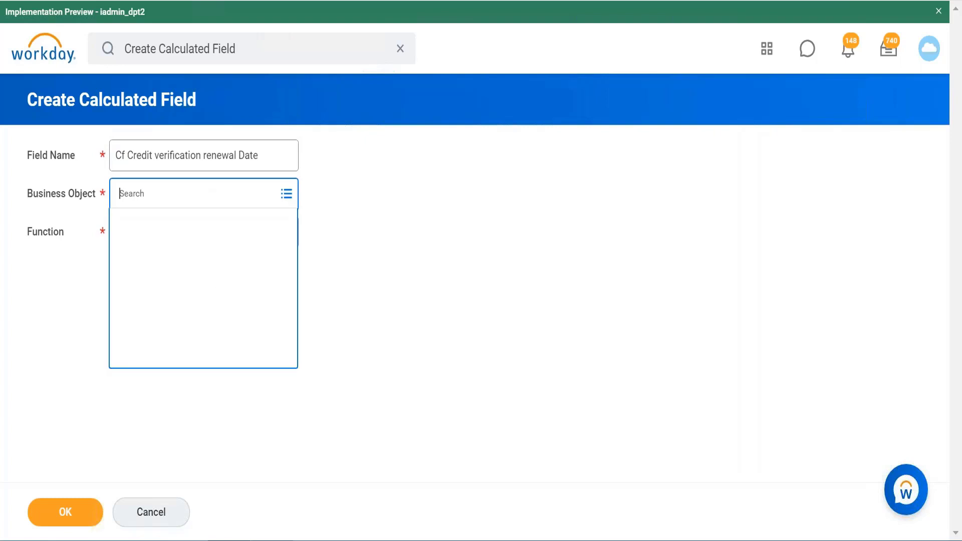
text(customer)
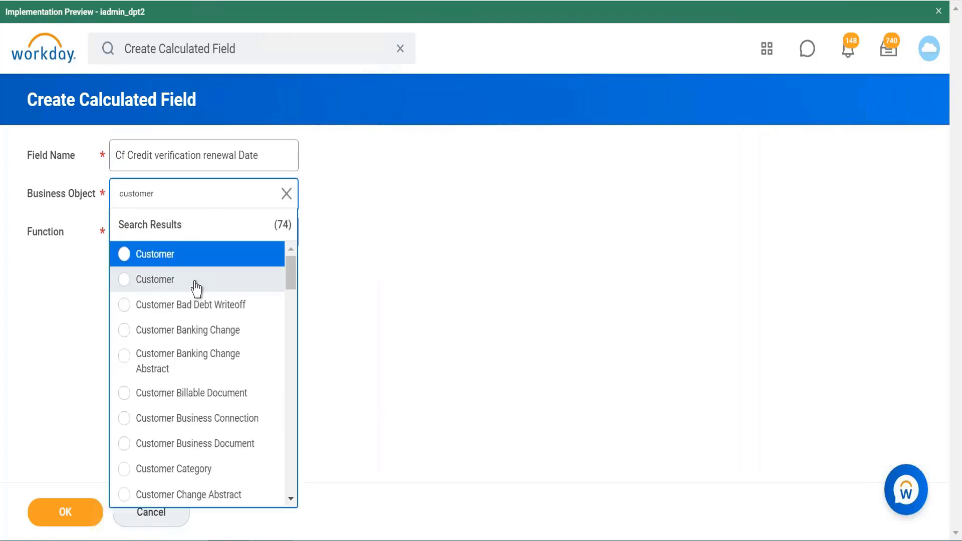
click(195, 283)
Set the function to Increment or Decrement Date and continue to the calculation definition.
click(232, 269)
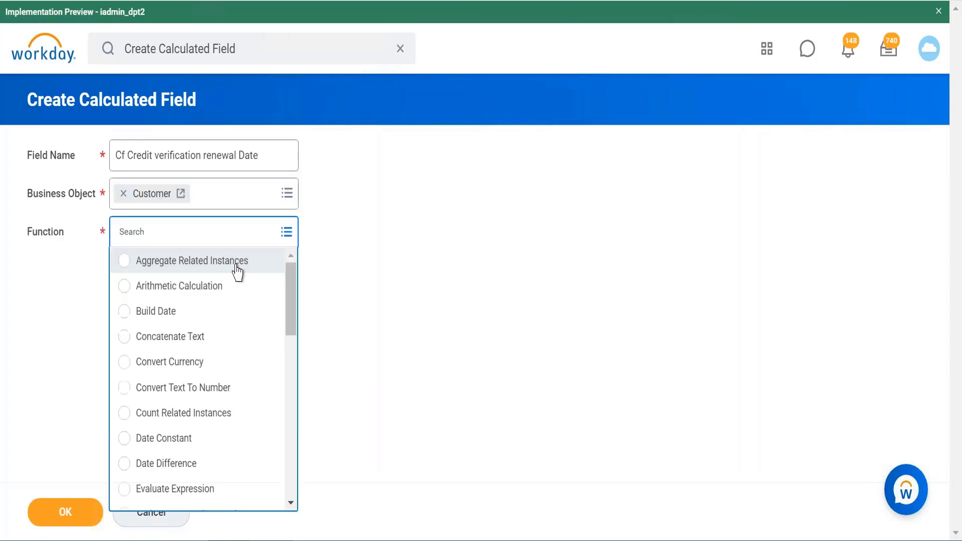
scroll(290, 311, down, 5)
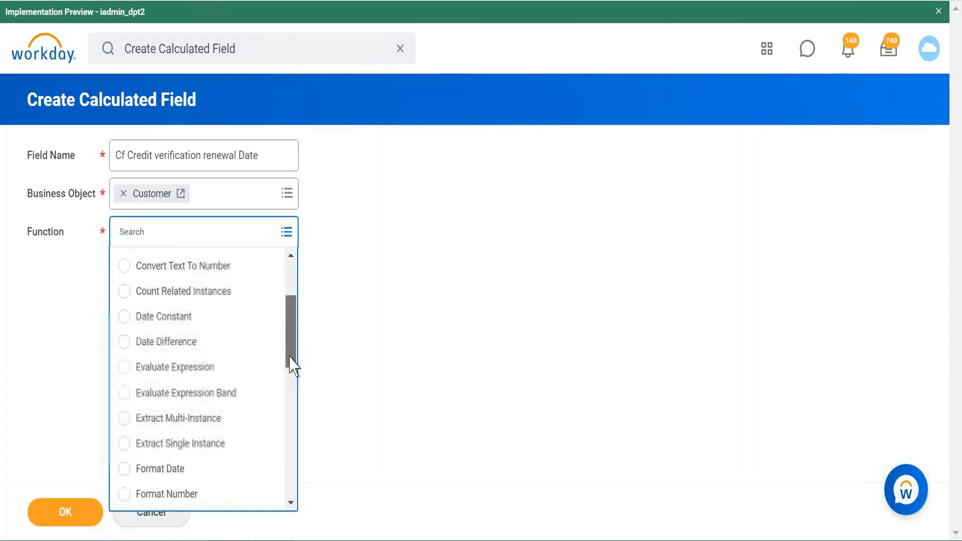
scroll(290, 361, down, 5)
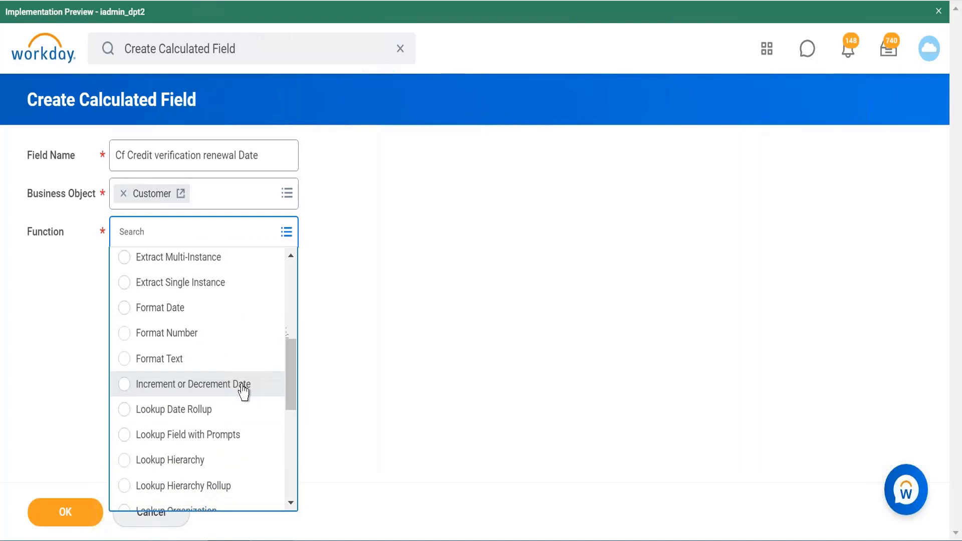
click(244, 386)
click(65, 514)
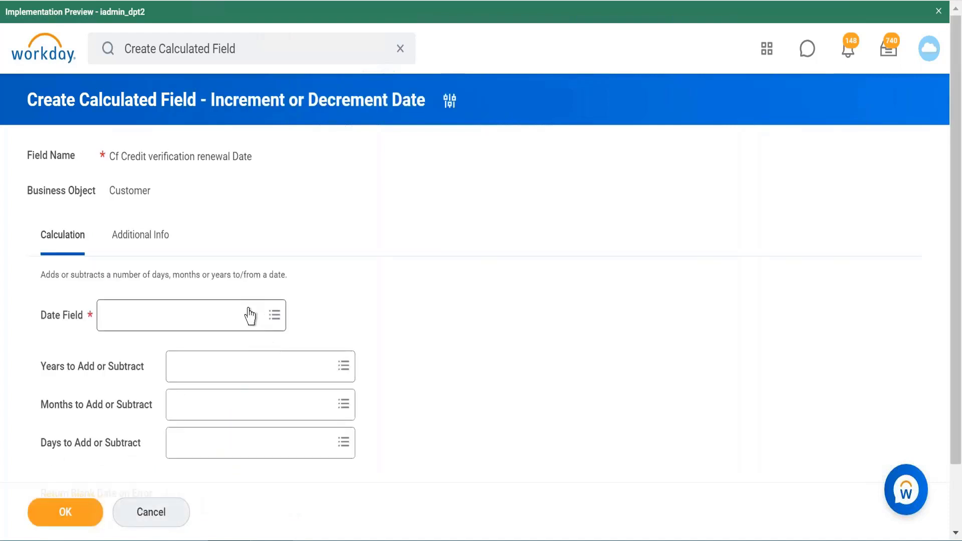
Search the Date Field for "credit date" and select Credit Verification Date.
click(249, 316)
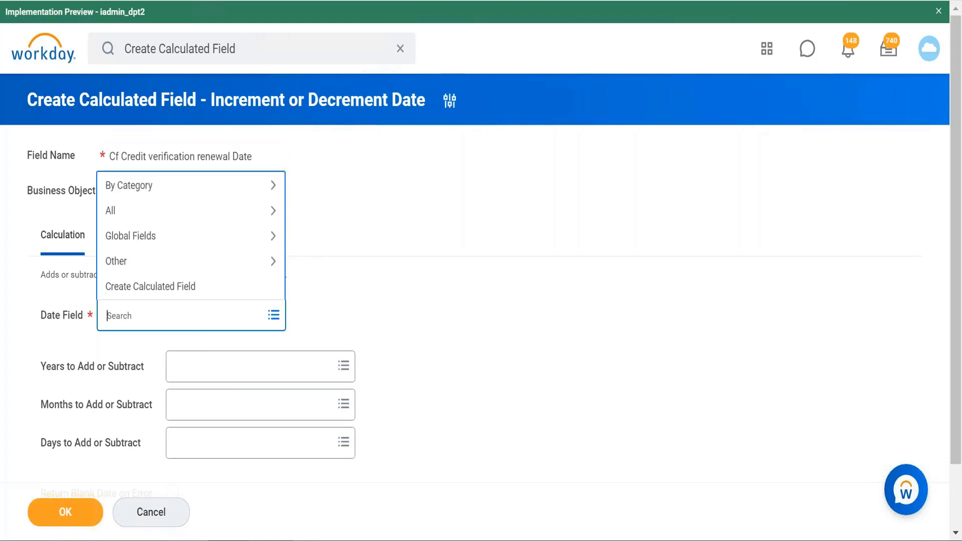
text(credit date)
key(Return)
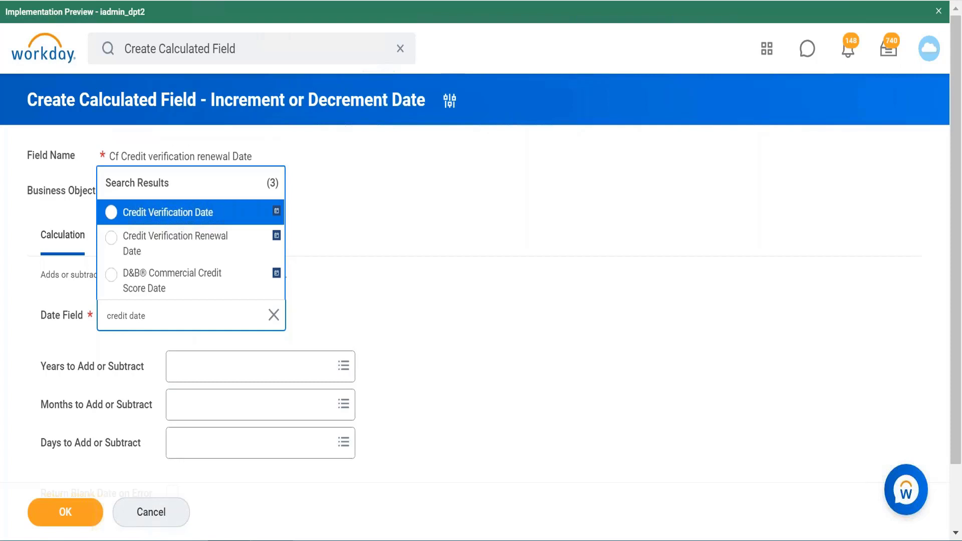
click(215, 219)
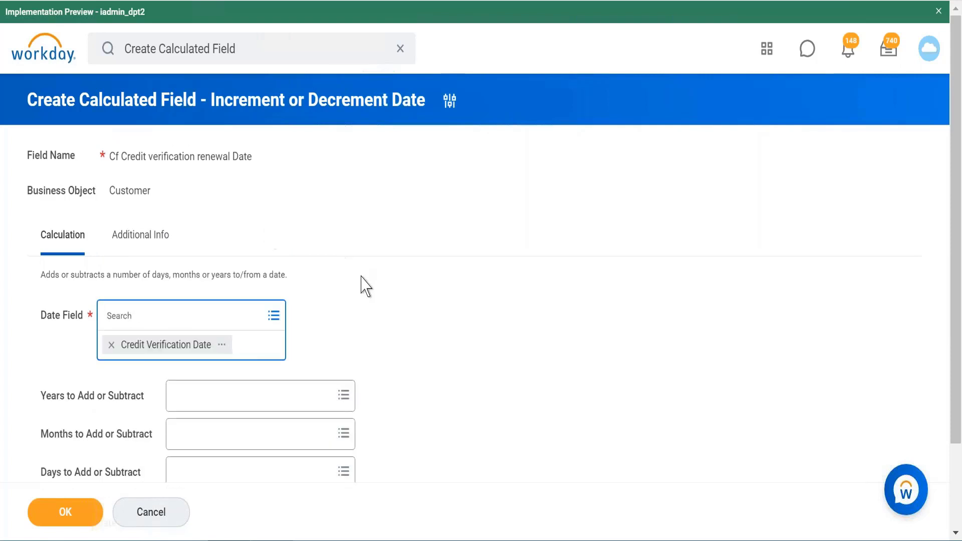
key(ctrl+plus)
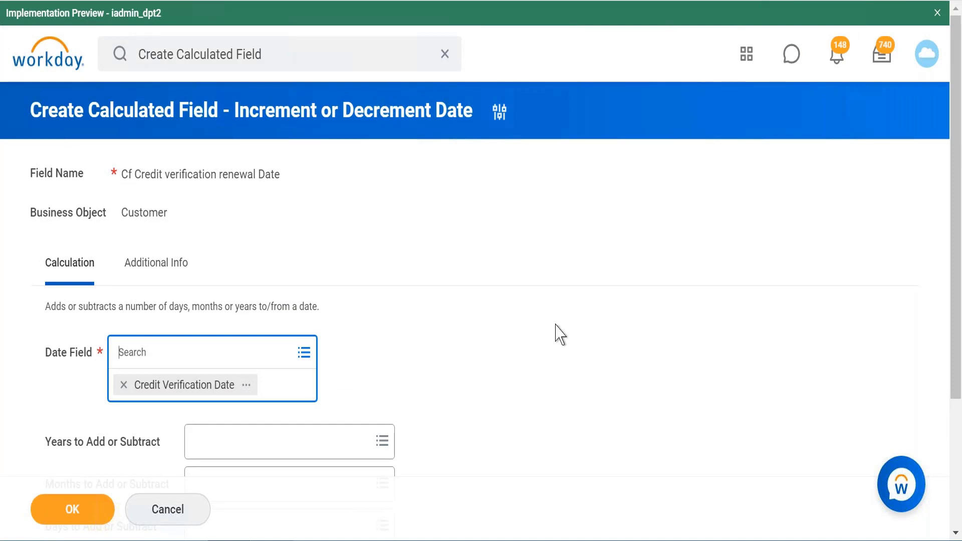
key(ctrl+plus)
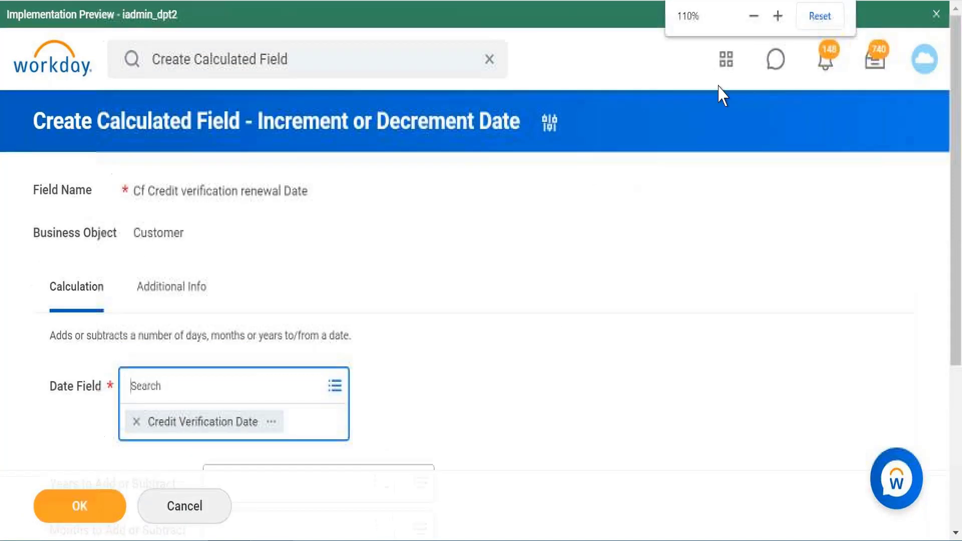
click(755, 16)
click(755, 16)
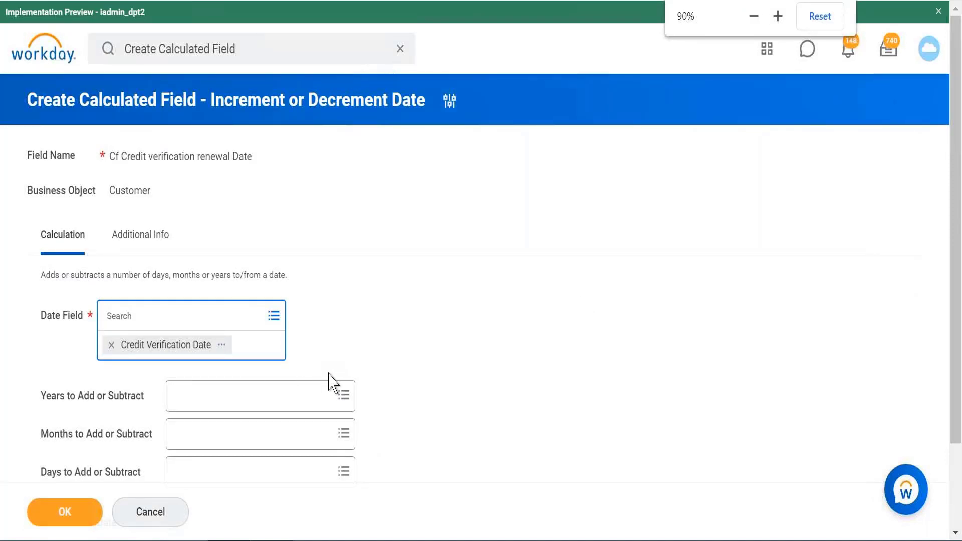
click(313, 405)
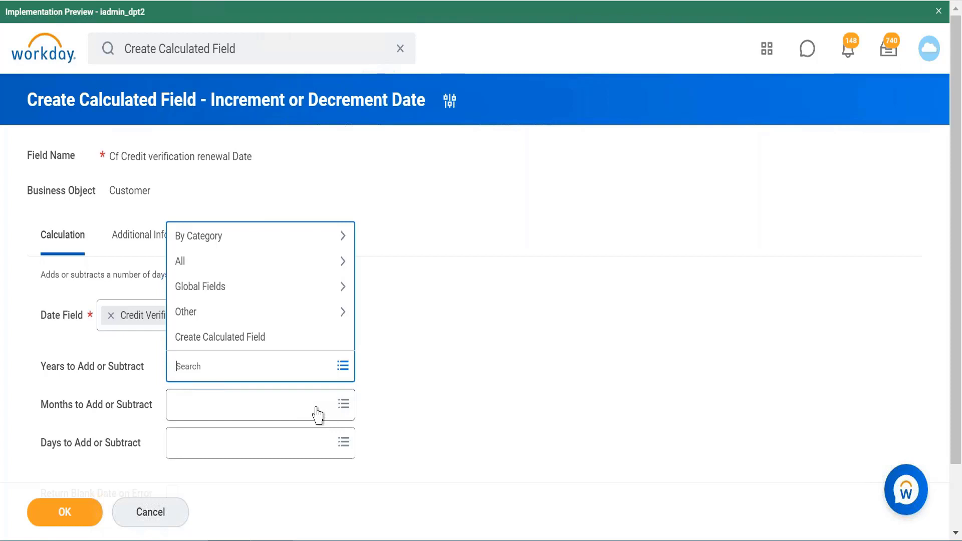
click(316, 415)
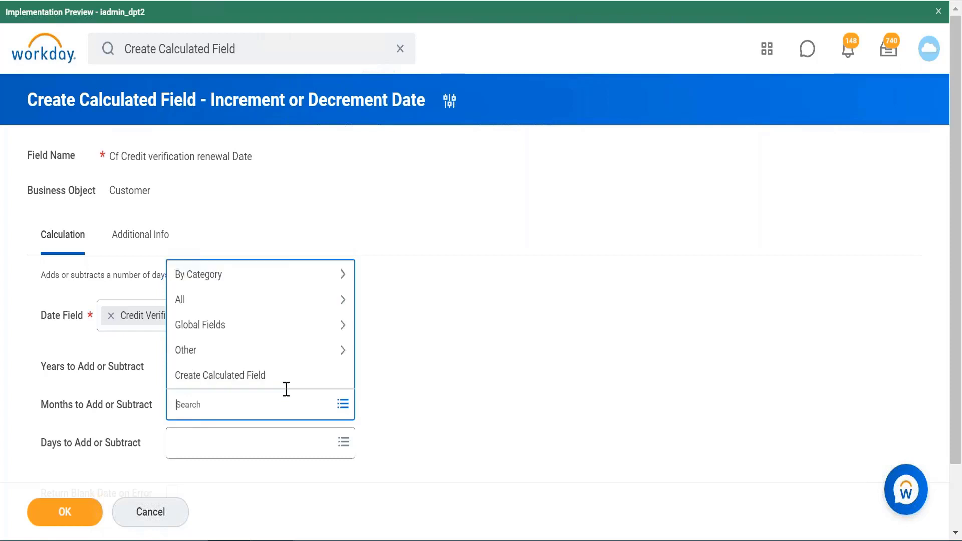
click(263, 453)
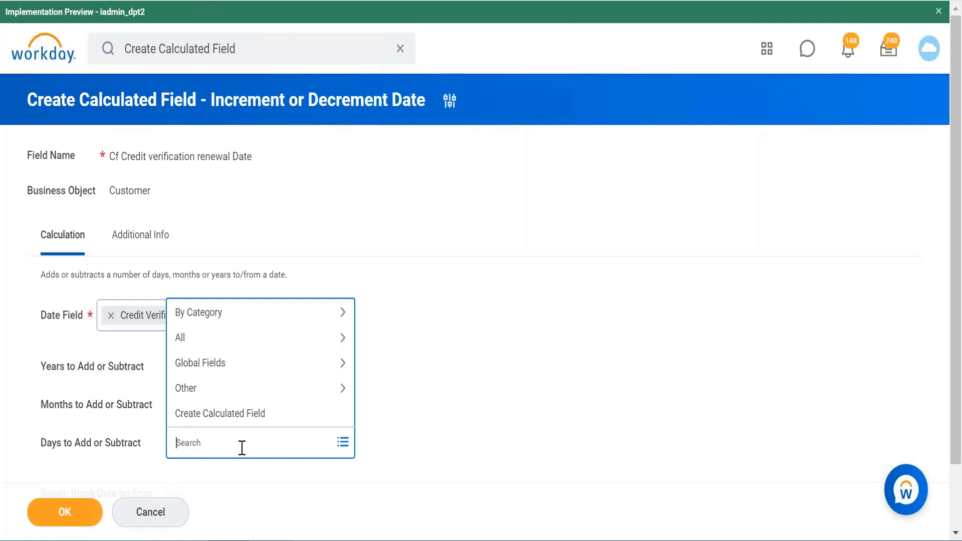
click(392, 348)
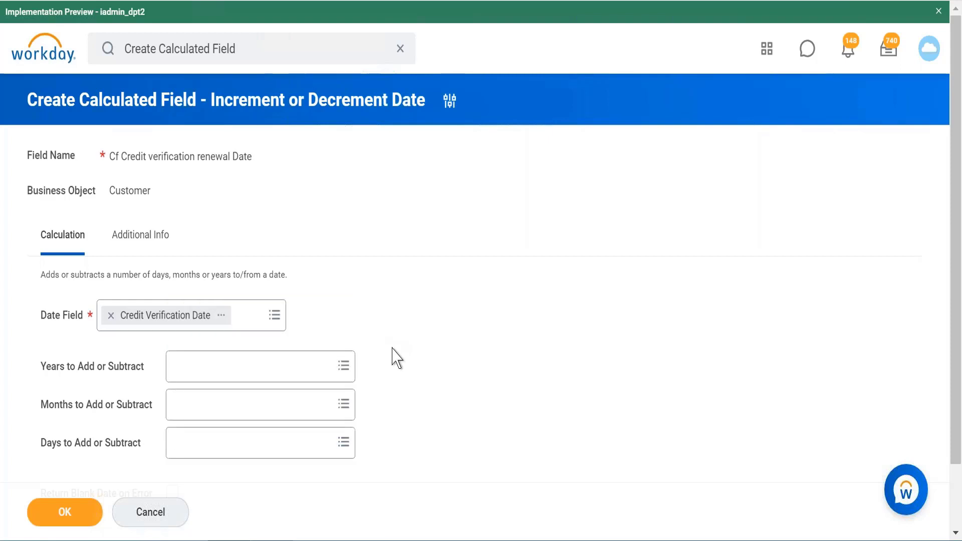
Set Years to Add or Subtract to 1, chosen from the numeric Global Fields.
click(290, 371)
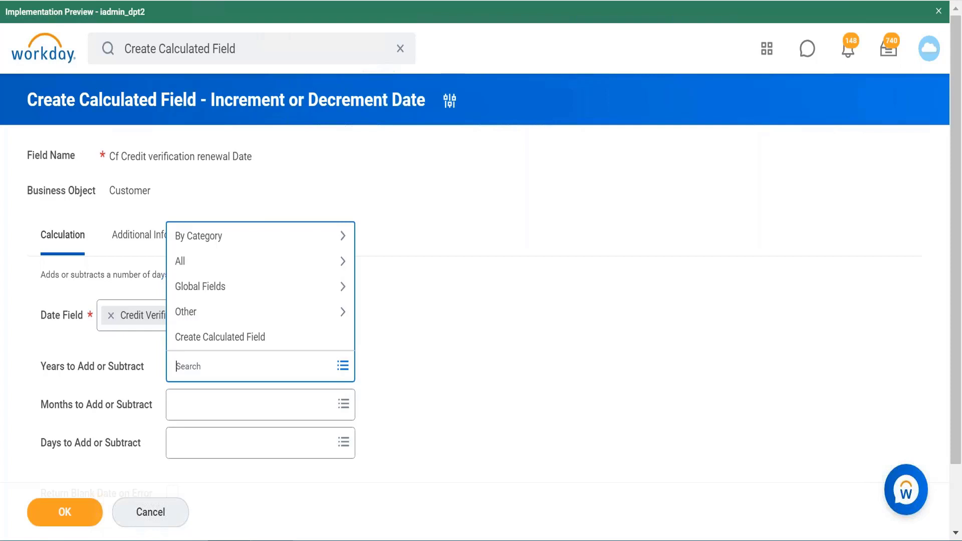
click(247, 291)
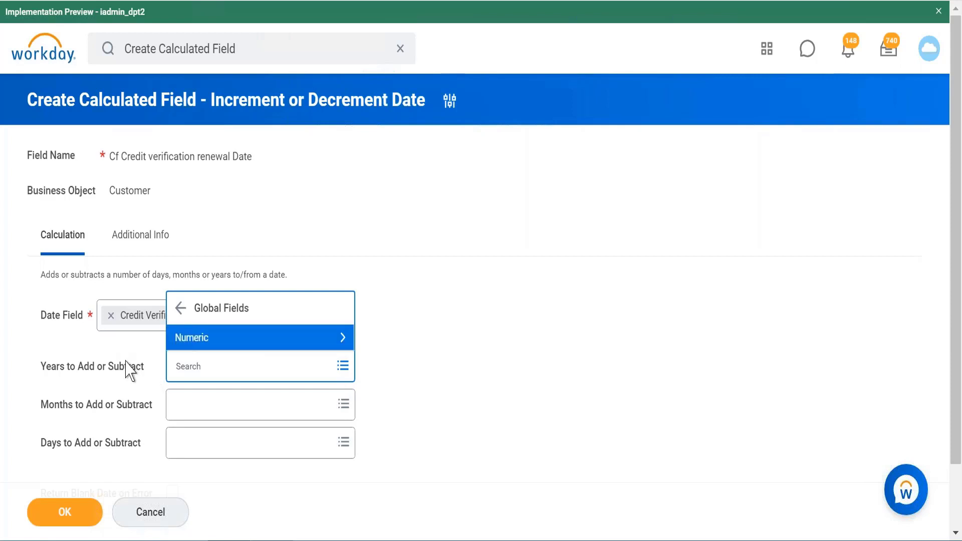
click(264, 339)
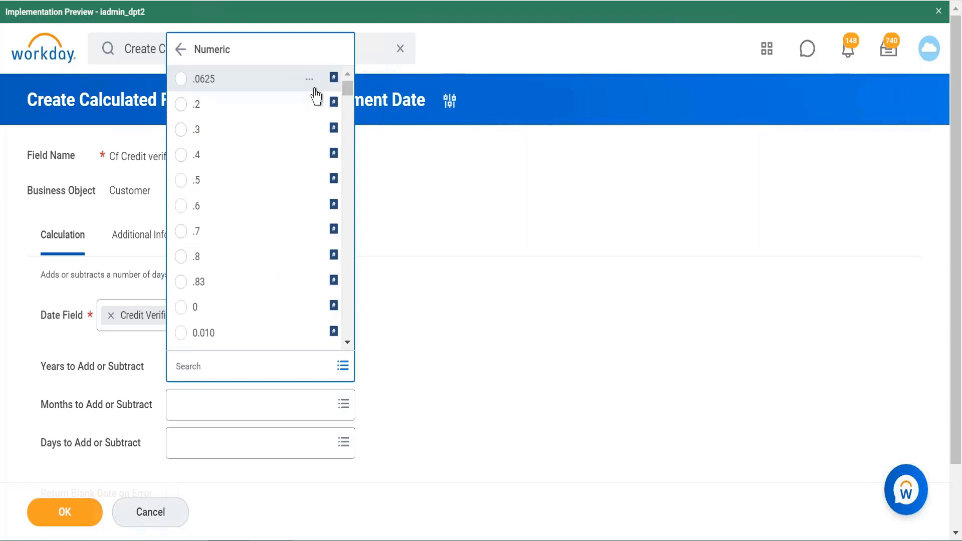
mouse_move(349, 95)
mouse_down()
mouse_move(347, 86)
mouse_move(347, 99)
mouse_up()
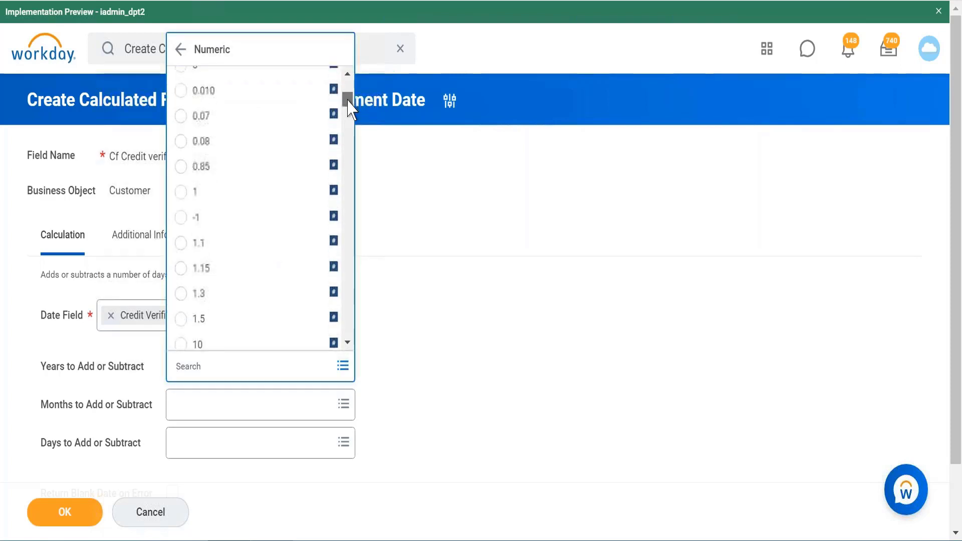
click(181, 195)
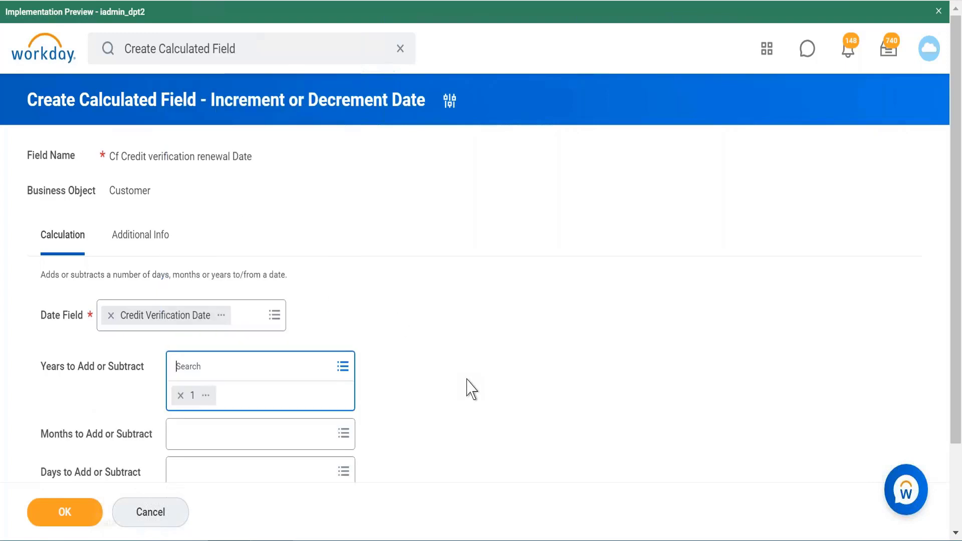
Enable Return Blank Date on Error and save the calculated field.
scroll(470, 389, down, 2)
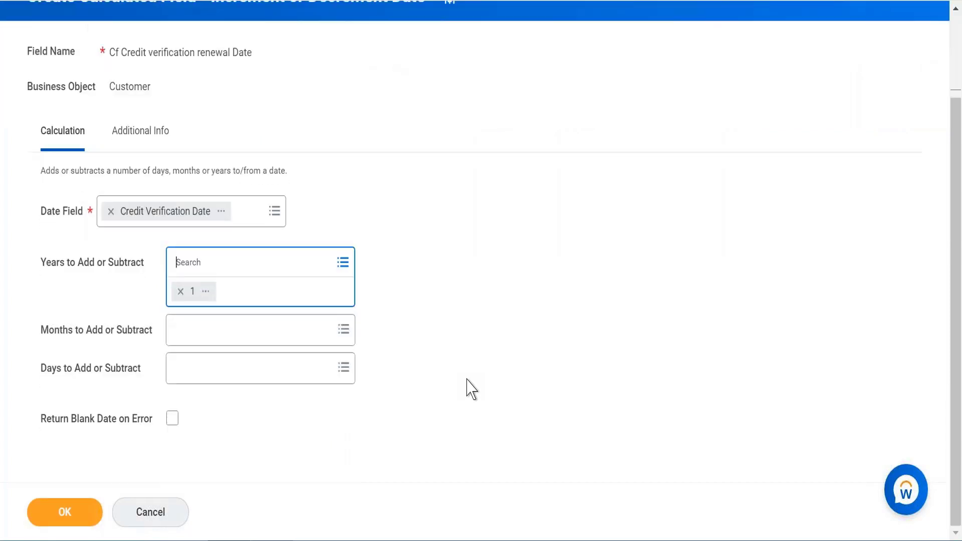
click(173, 425)
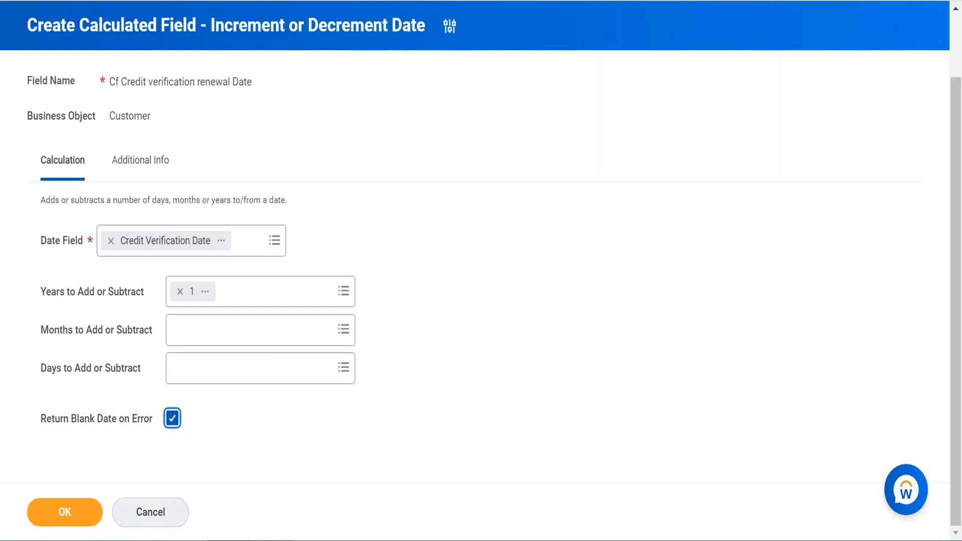
click(65, 516)
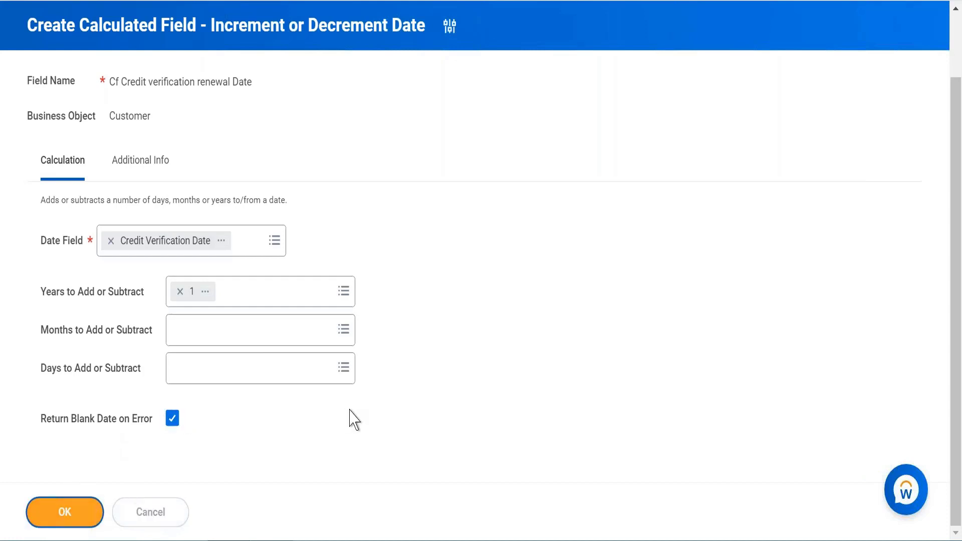
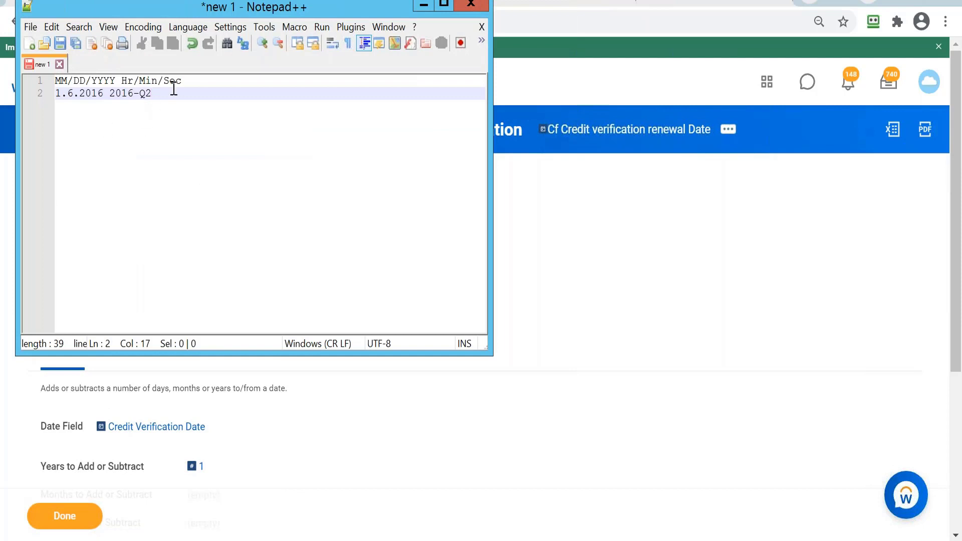
Add the lines "inittiaton date 01/01/2020" and "completion date 11/12/2020" to the Notepad++ notes, and minimize the notes window.
key(Return)
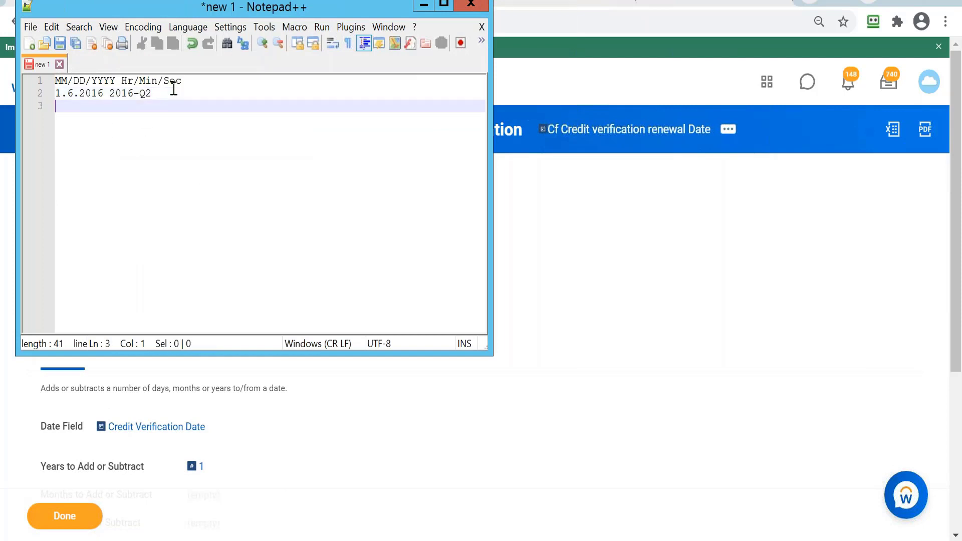
text(inittiaton )
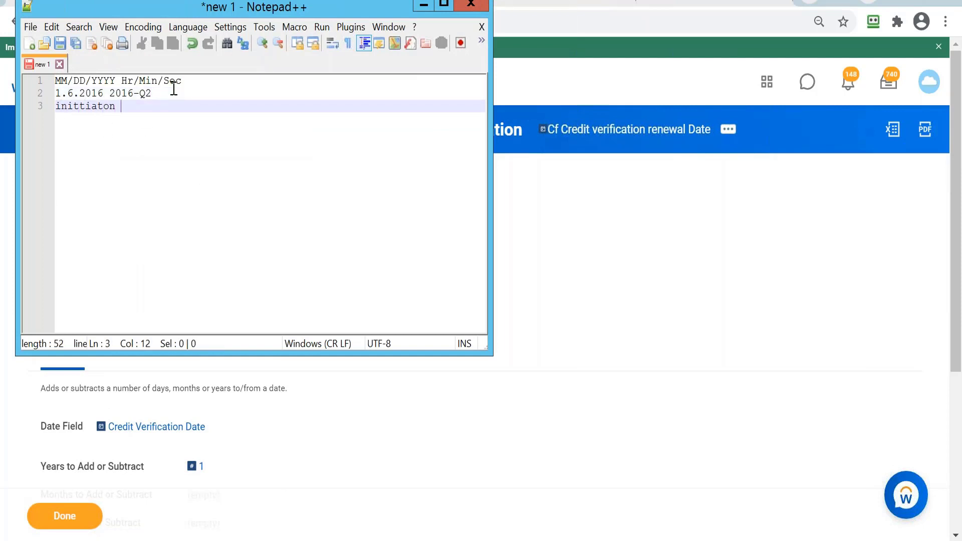
text(date 01/01)
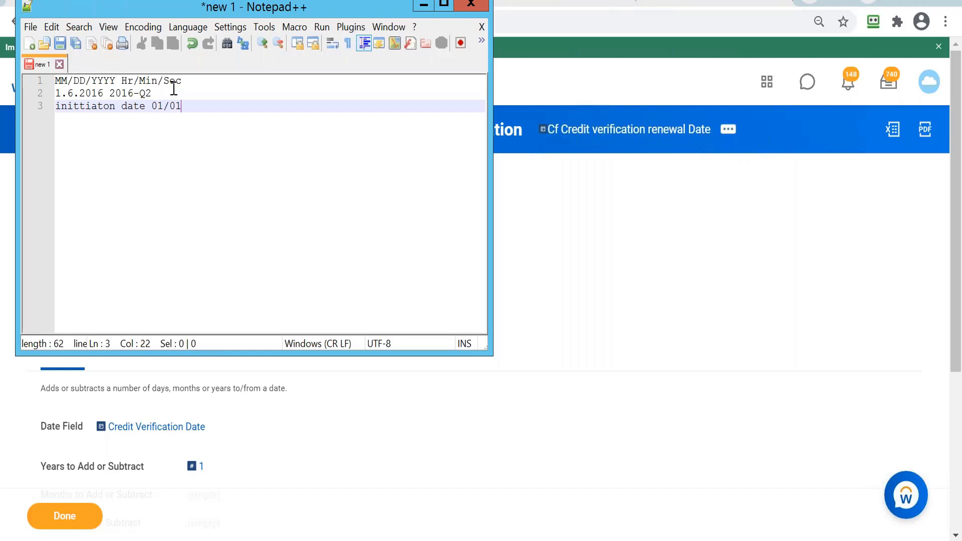
text(/2020)
key(Return)
text(c)
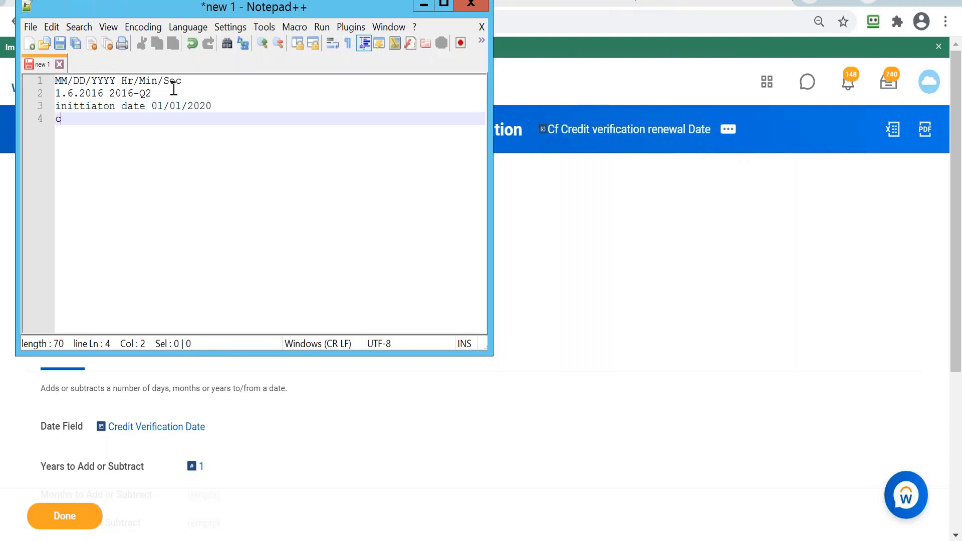
text(ompletion date)
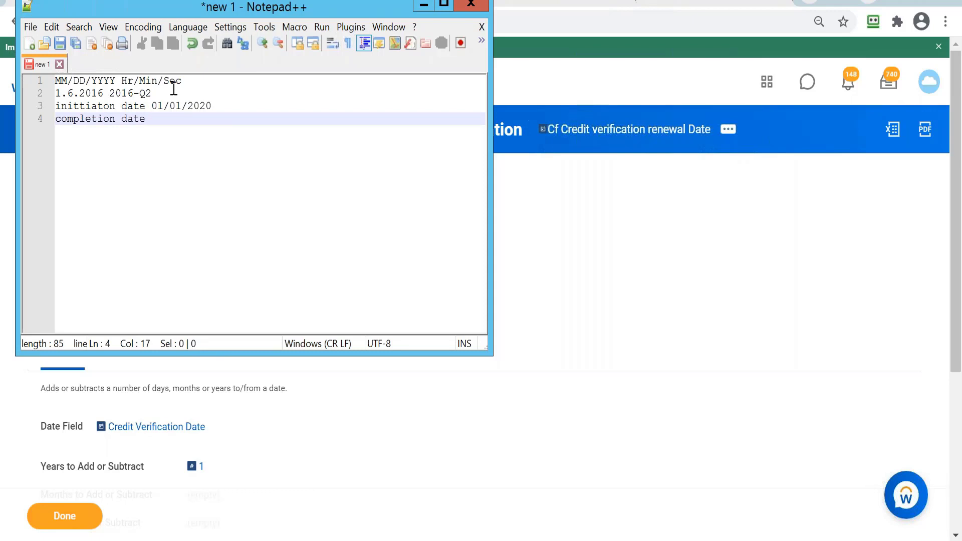
text(11/12/2020)
click(424, 7)
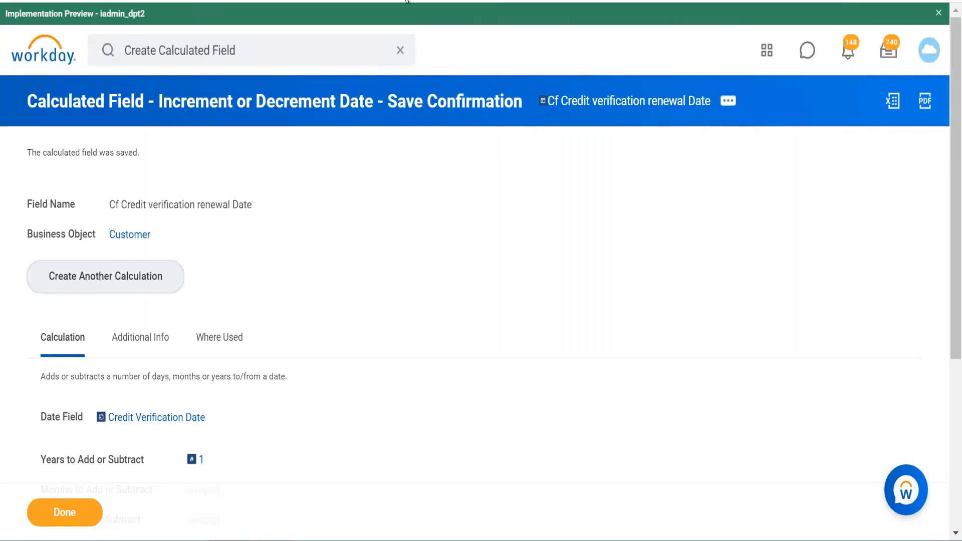
Search for "create calc field" from the Customer business object page and open the Create Calculated Field task.
click(252, 50)
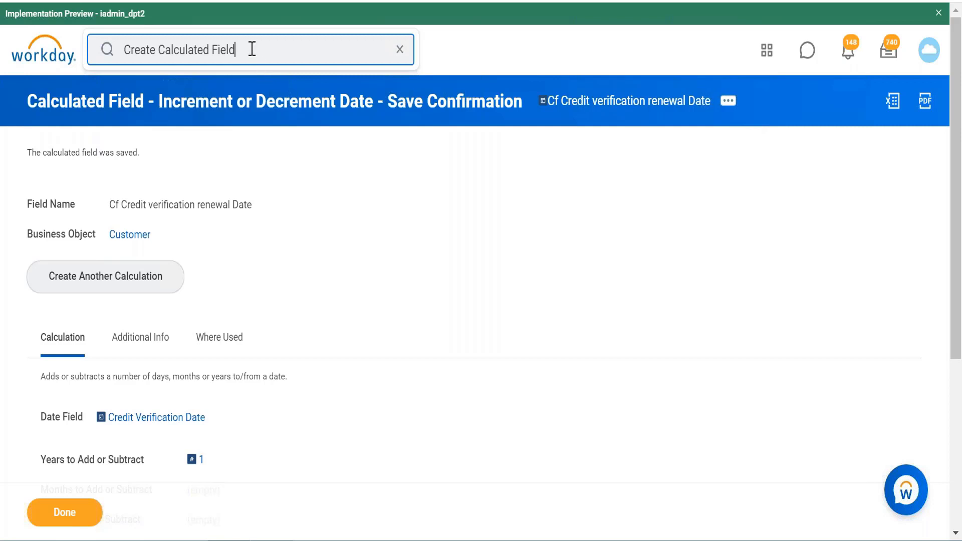
click(66, 0)
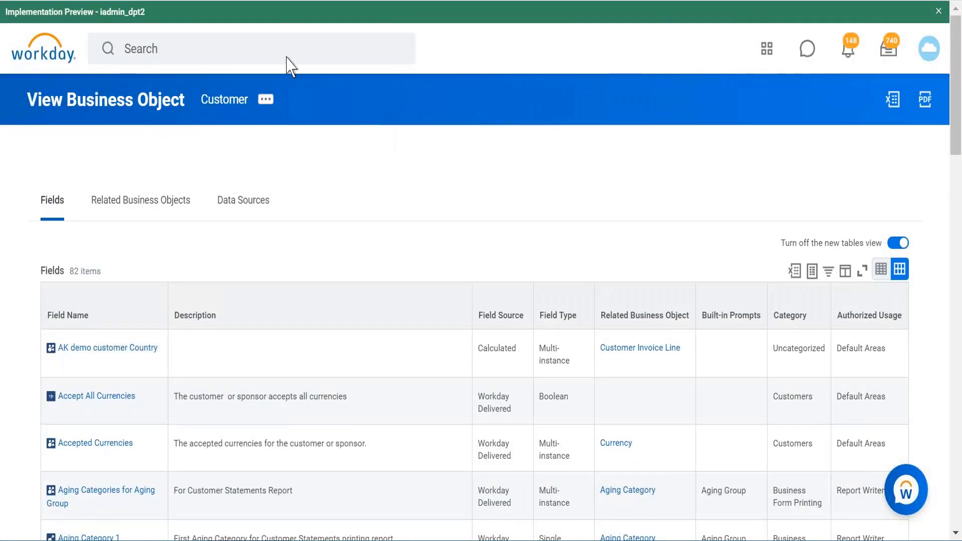
click(210, 49)
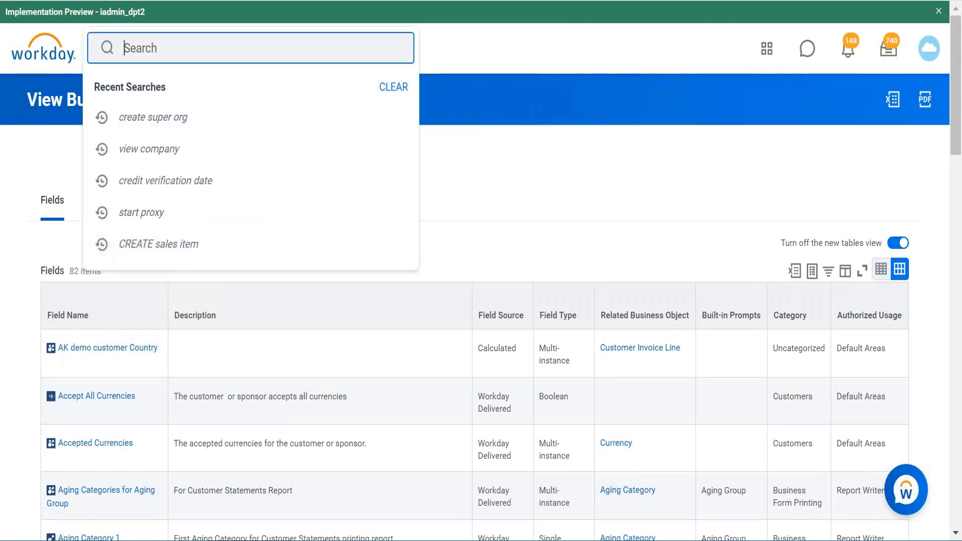
text(create calc field)
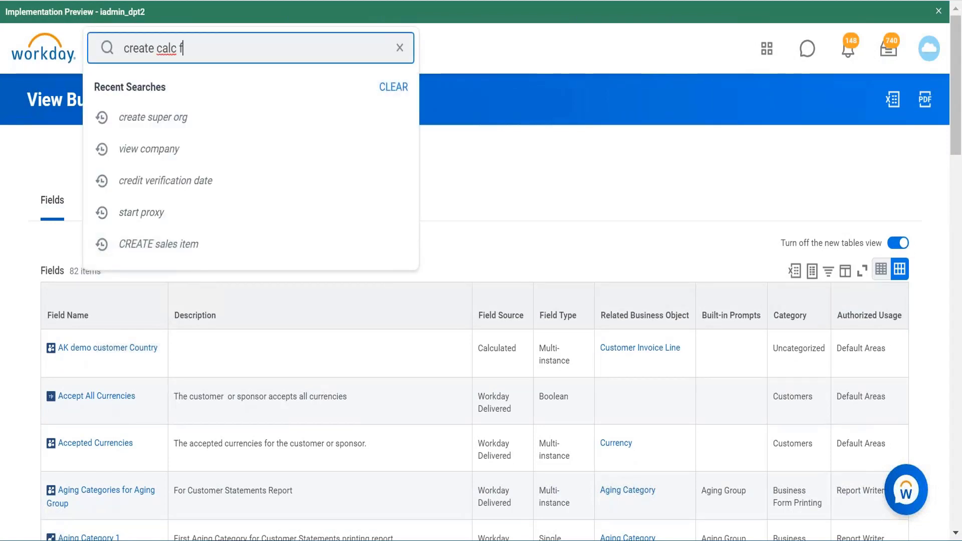
key(Return)
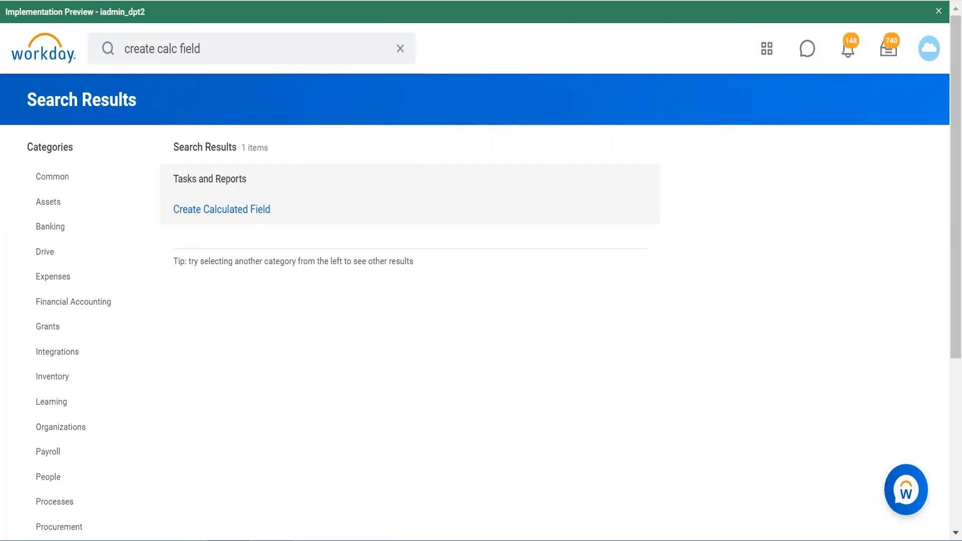
click(243, 209)
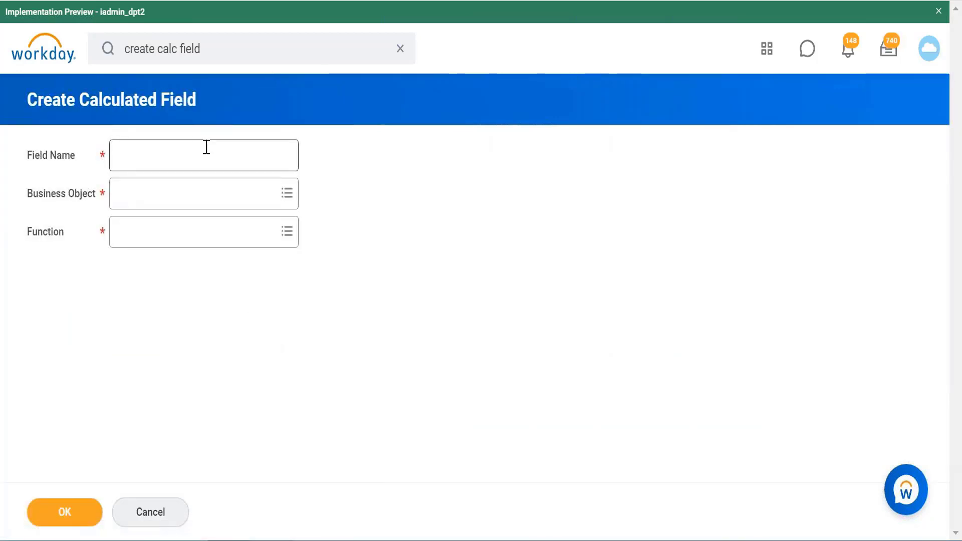
Name the calculated field "CF Project Duration date Diff" and set its business object to Project.
click(206, 155)
text(CF )
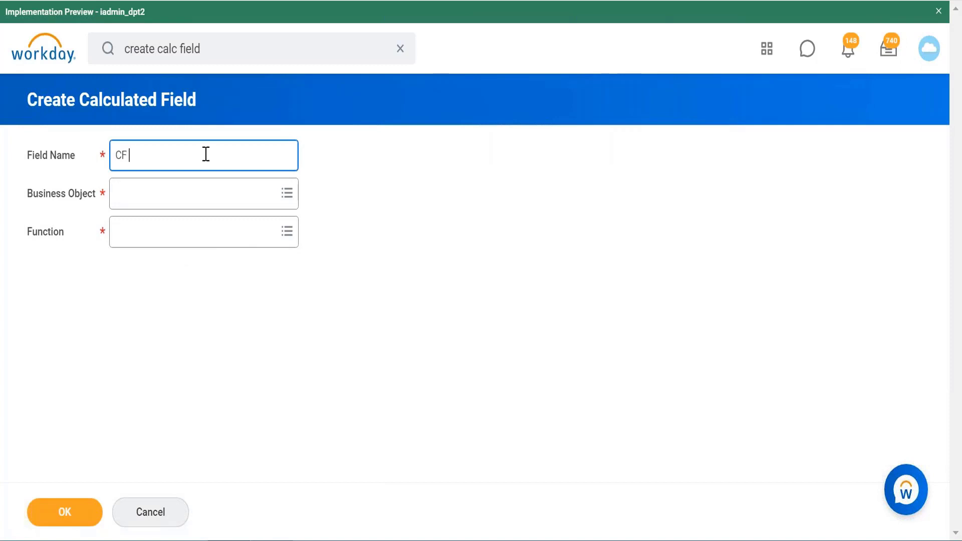
text(Project Duration da)
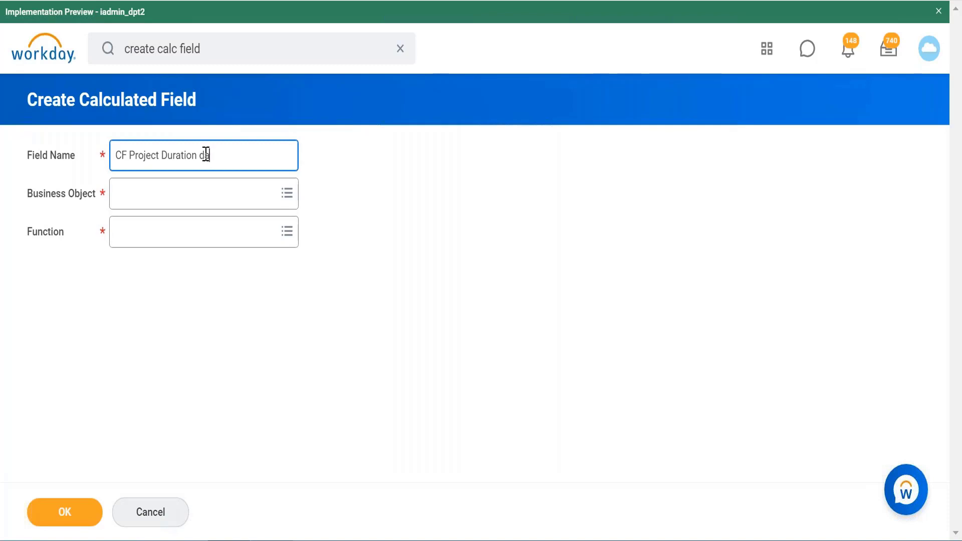
text(te Diff)
click(204, 197)
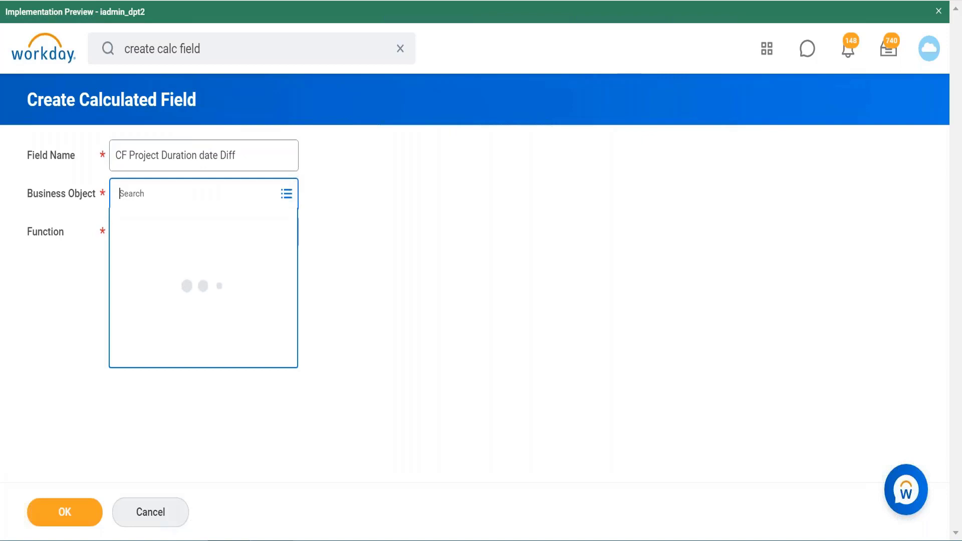
text(project)
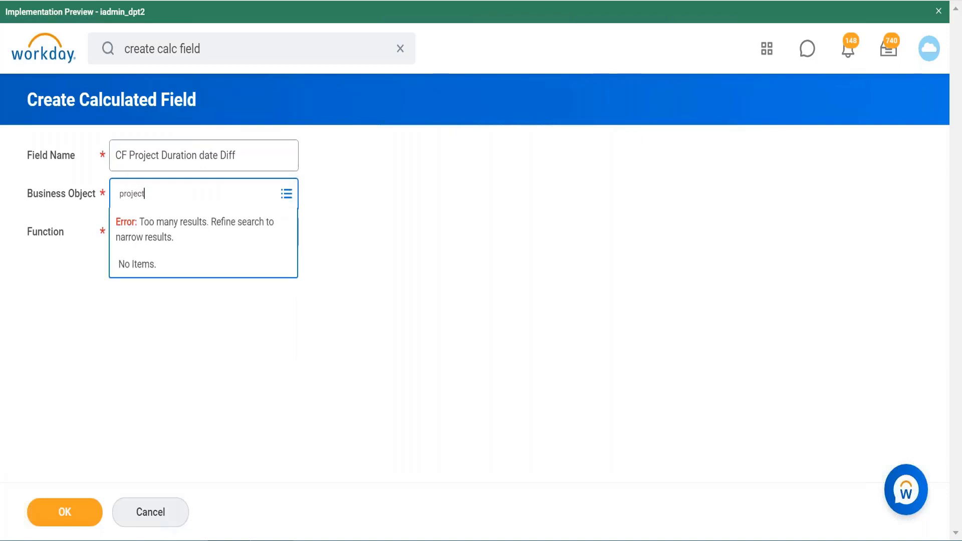
key(Return)
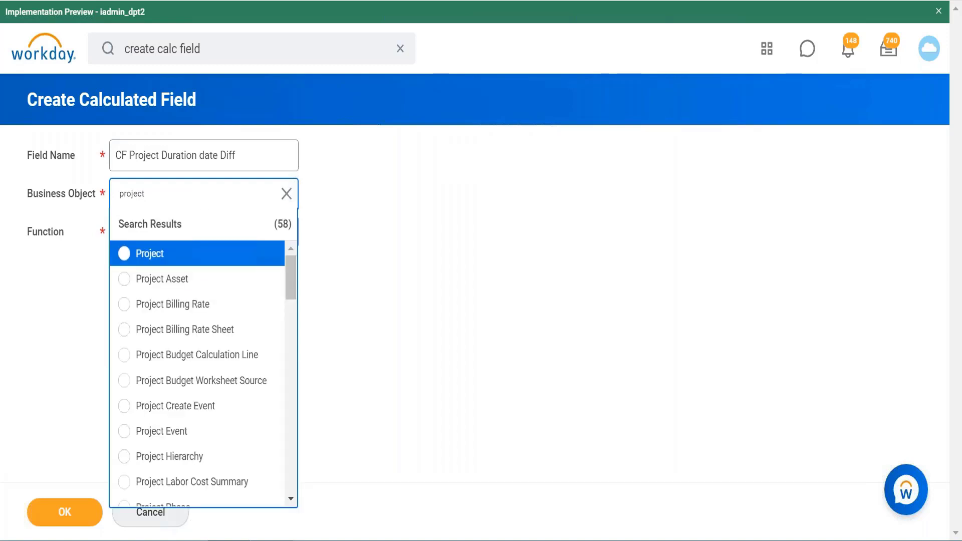
click(224, 264)
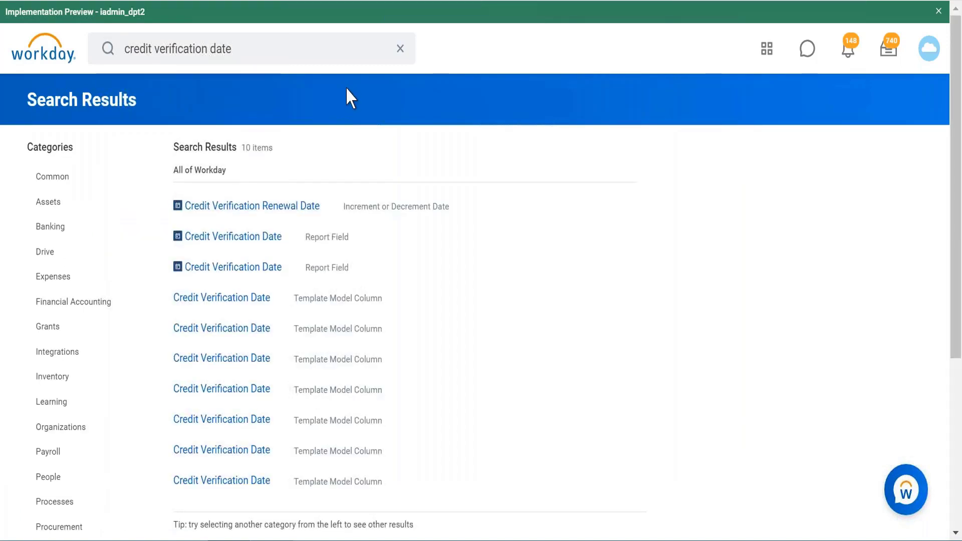
On the page with the credit verification date results, replace the search with "proj start" and run it.
click(256, 39)
key(BackSpace)
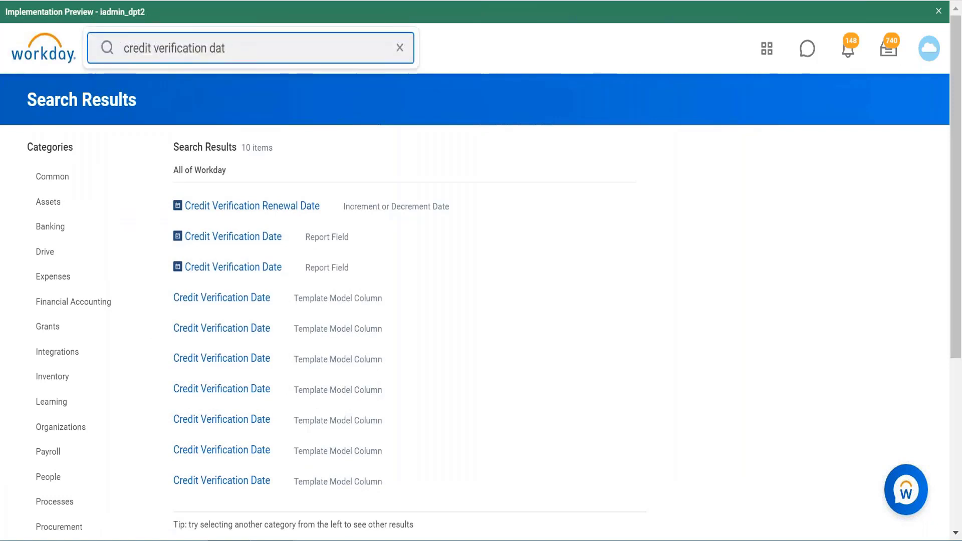
key(BackSpace)
key(BackSpace)
key(BackSpace)
key(BackSpace)
key(BackSpace)
key(BackSpace)
key(BackSpace)
key(BackSpace)
key(BackSpace)
key(BackSpace)
key(BackSpace)
key(BackSpace)
key(BackSpace)
key(BackSpace)
key(BackSpace)
key(BackSpace)
key(BackSpace)
key(BackSpace)
key(BackSpace)
key(BackSpace)
text(p)
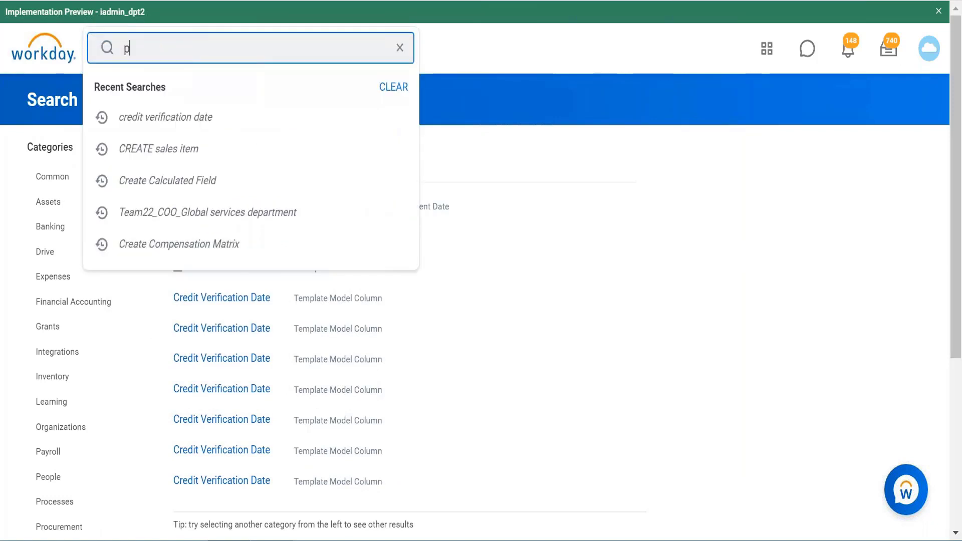
text(roj start)
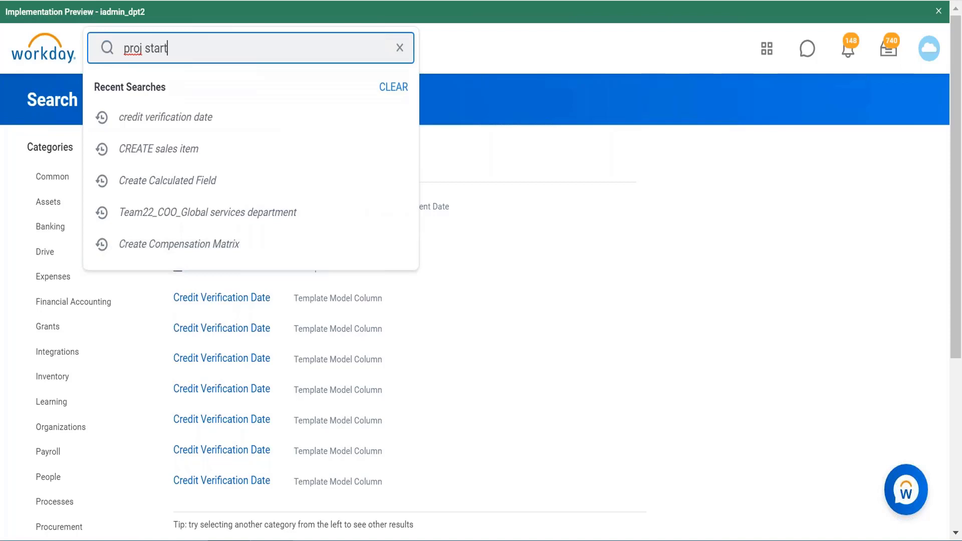
key(Return)
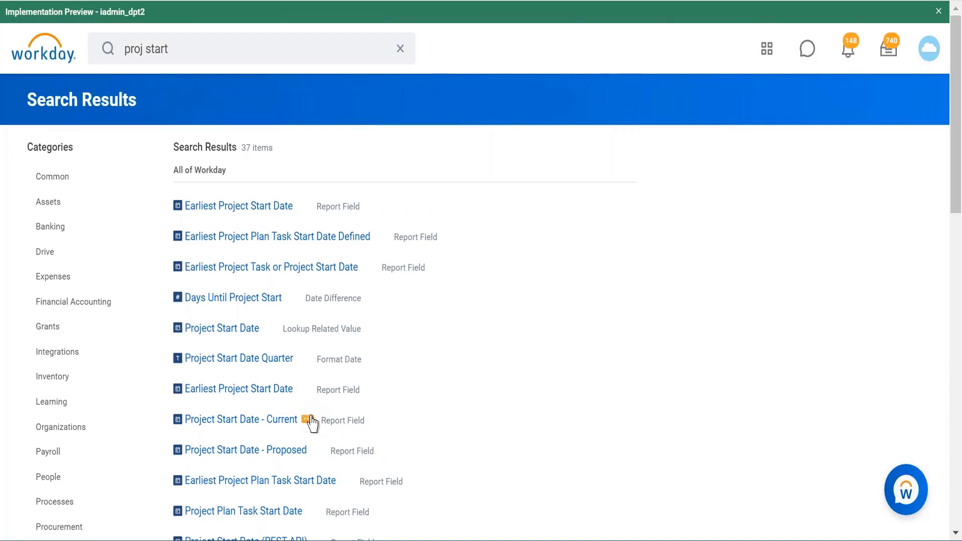
Look through the project start results and preview the details of Days Until Project Start and Project Start Date.
scroll(311, 423, down, 5)
scroll(301, 286, up, 5)
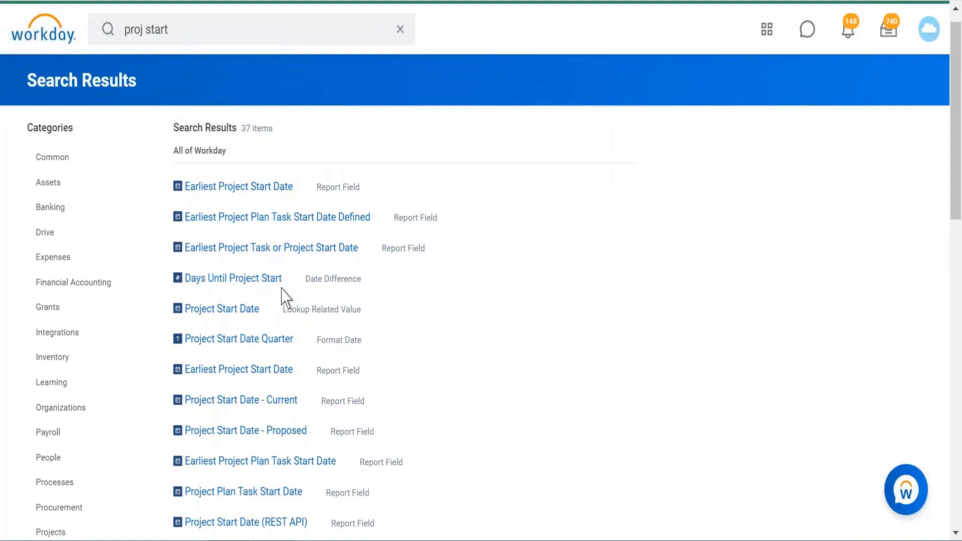
mouse_move(290, 285)
click(290, 282)
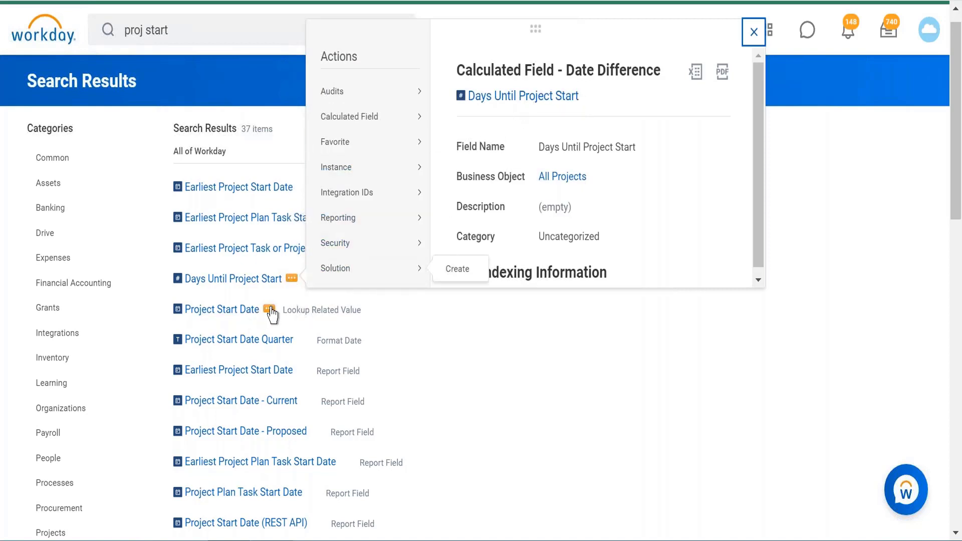
click(271, 311)
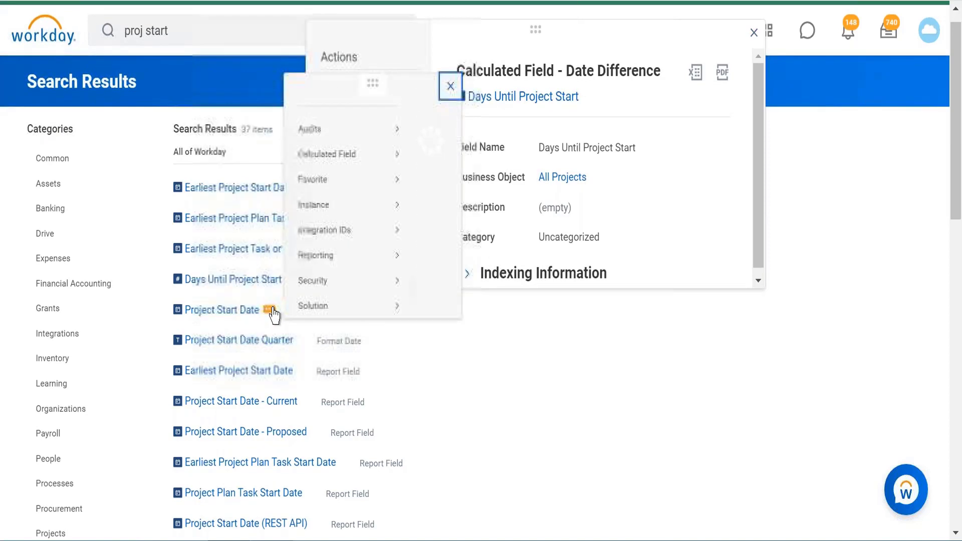
click(501, 390)
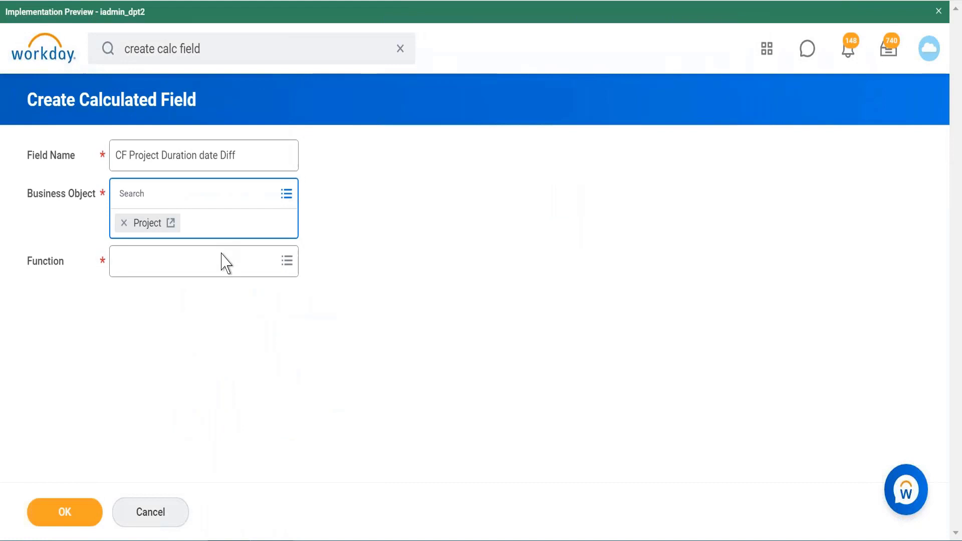
Set the new calculated field's function to Date Difference and continue to its calculation settings.
click(225, 263)
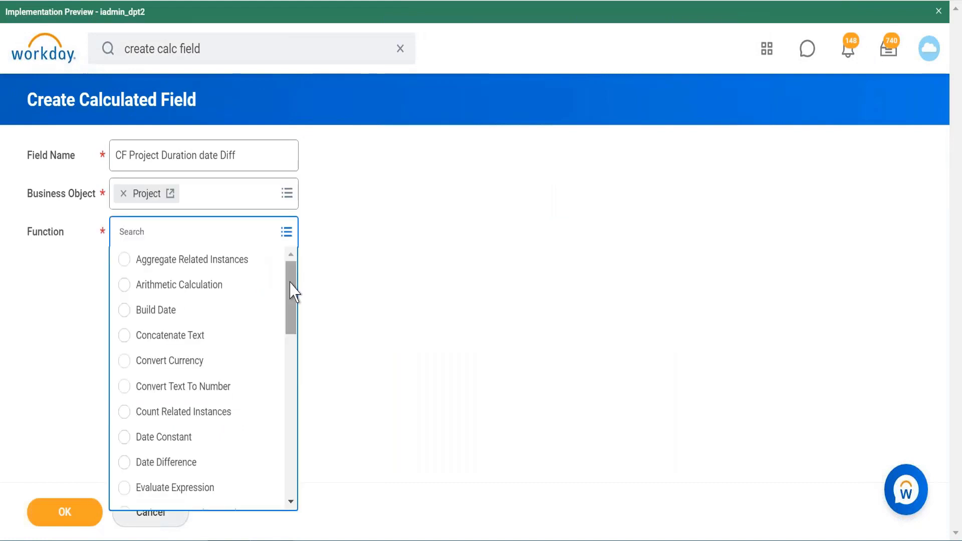
click(188, 463)
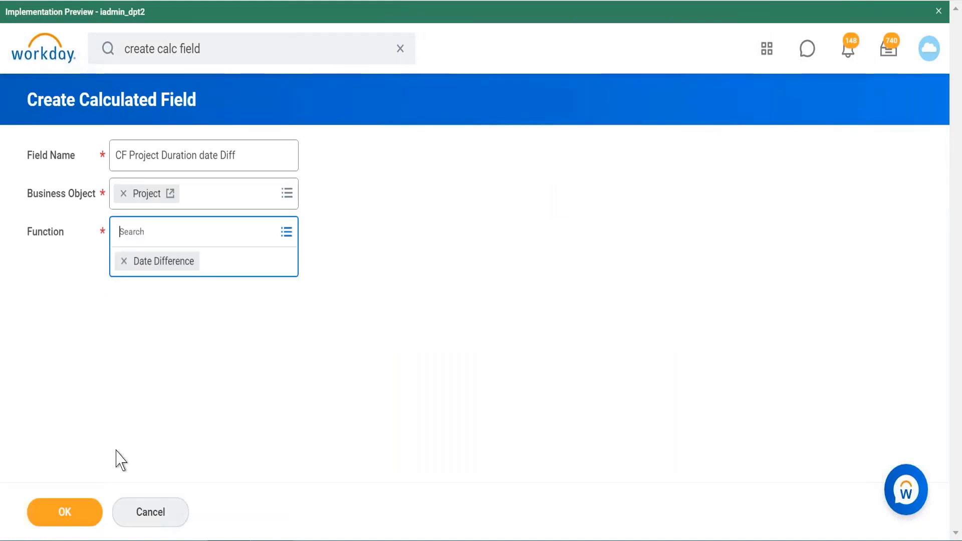
click(85, 519)
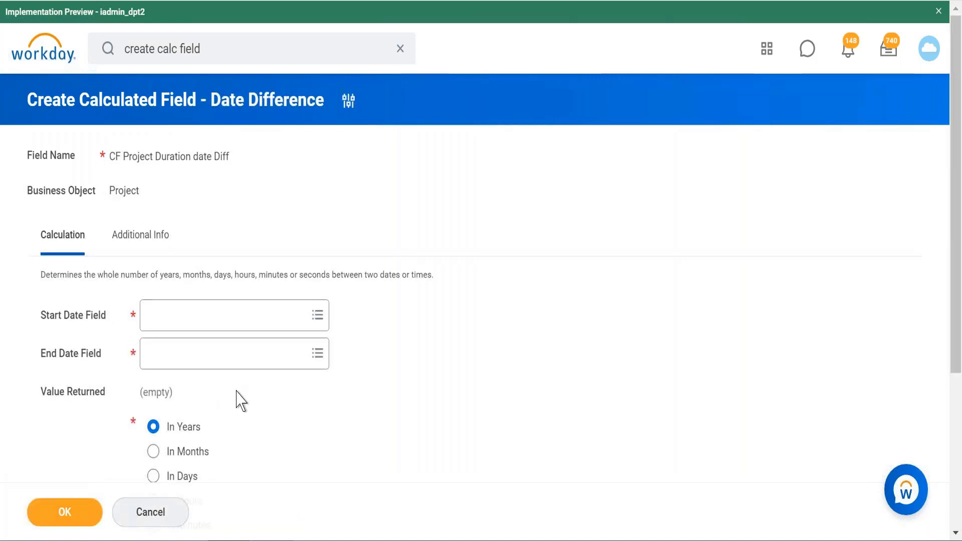
Search the Start Date Field for "project start" and select the first Project Start Date.
click(281, 316)
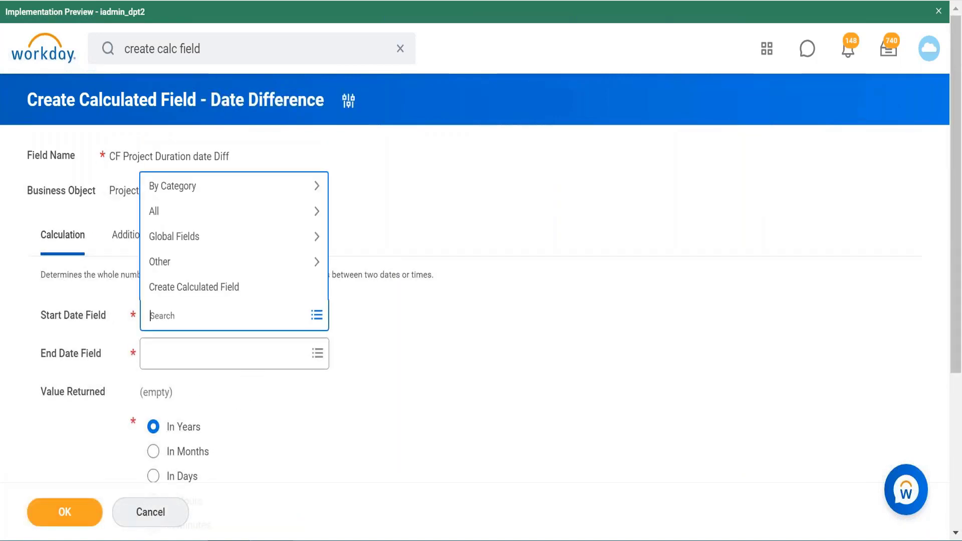
text(project start)
key(Return)
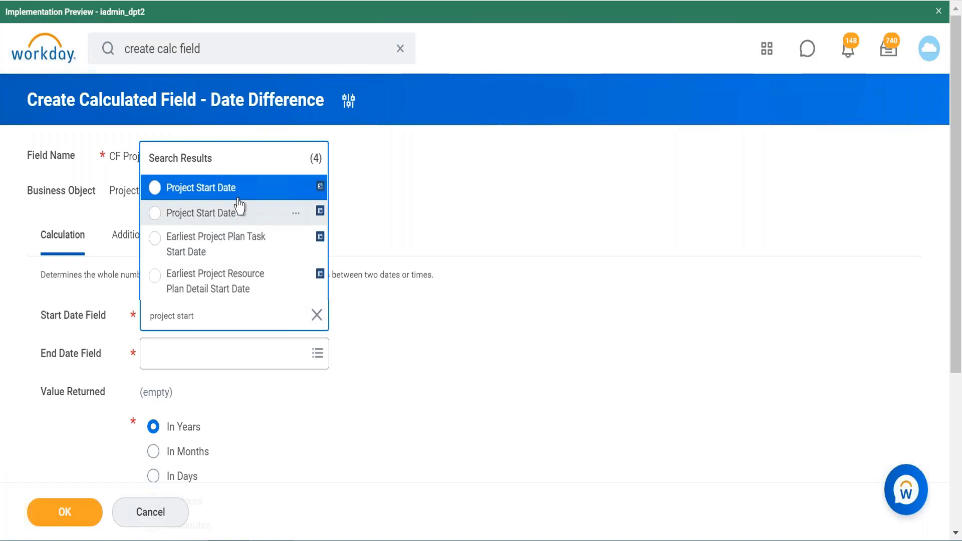
click(238, 195)
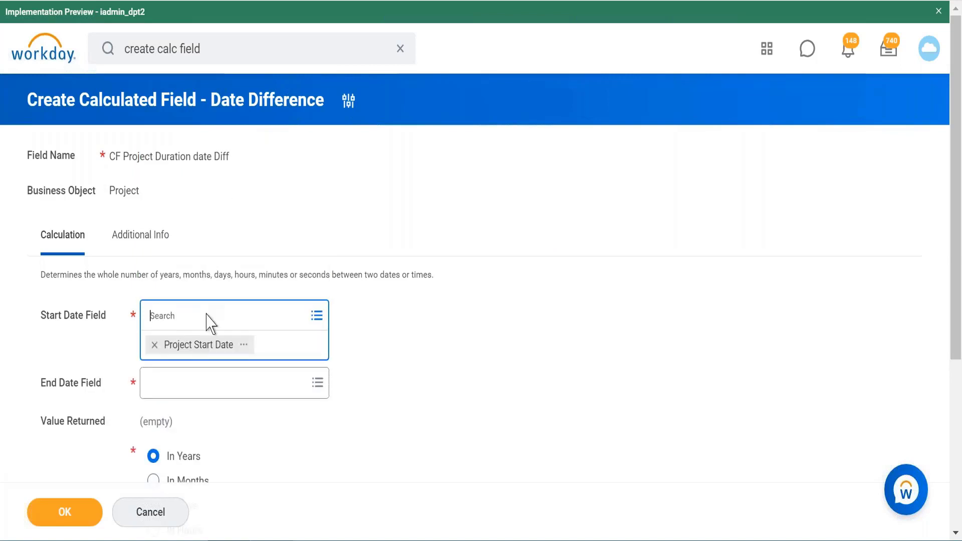
Search the End Date Field for "project end date" and select the first Project End Date.
click(201, 394)
text(pr)
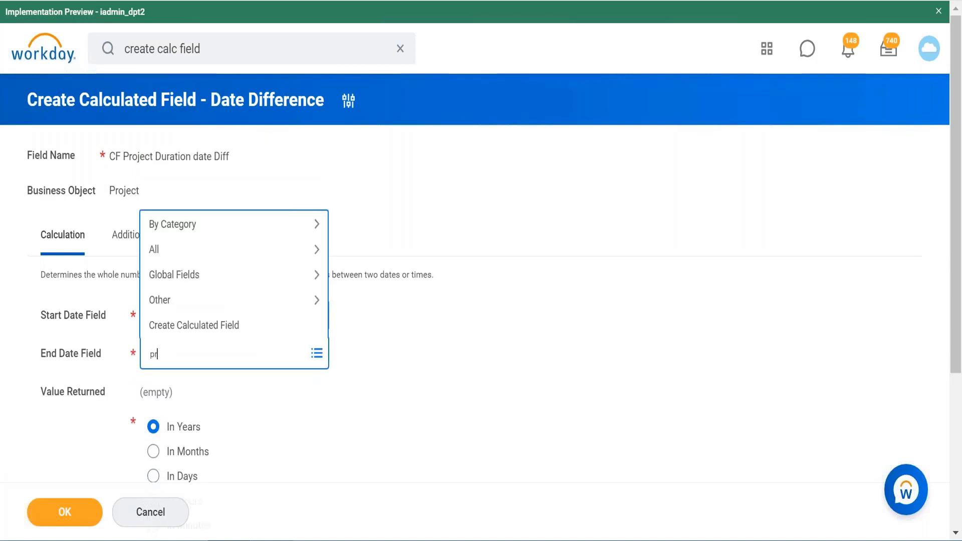
text(oject end date)
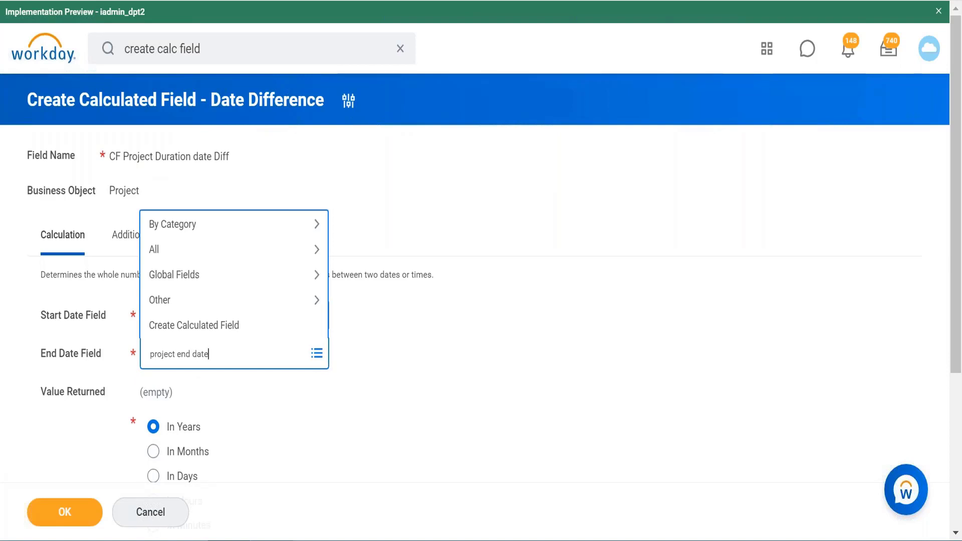
key(Return)
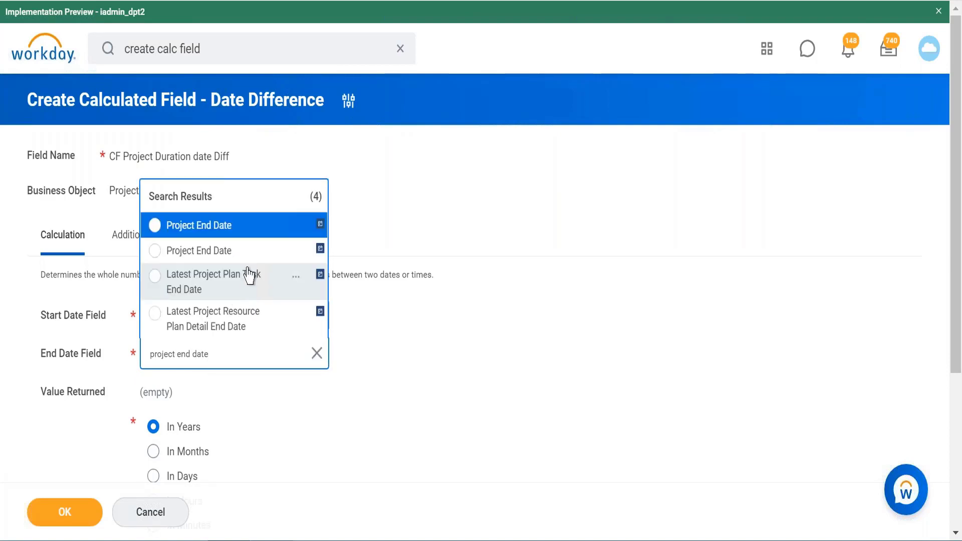
click(232, 228)
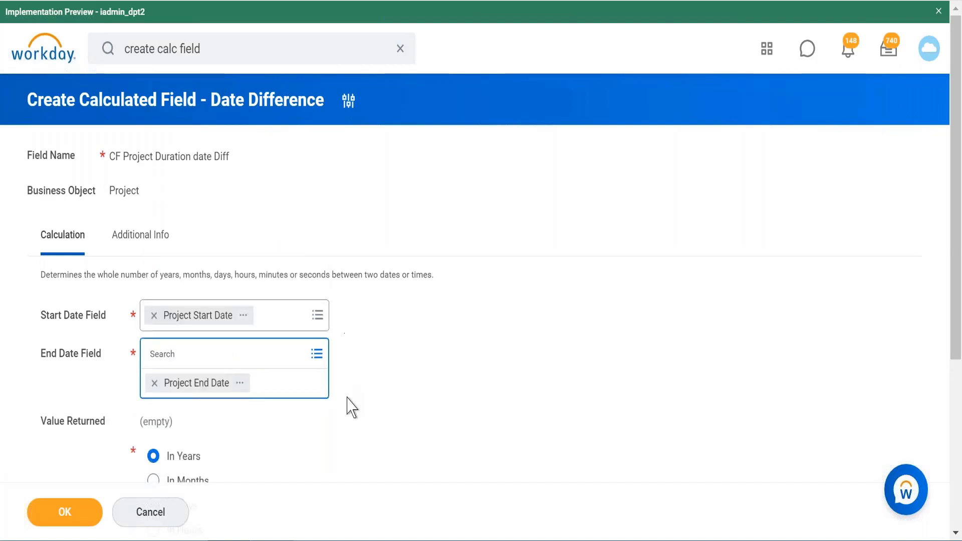
Set the value returned to In Months and show the explanation of the Return Zero on Error option.
scroll(351, 407, down, 3)
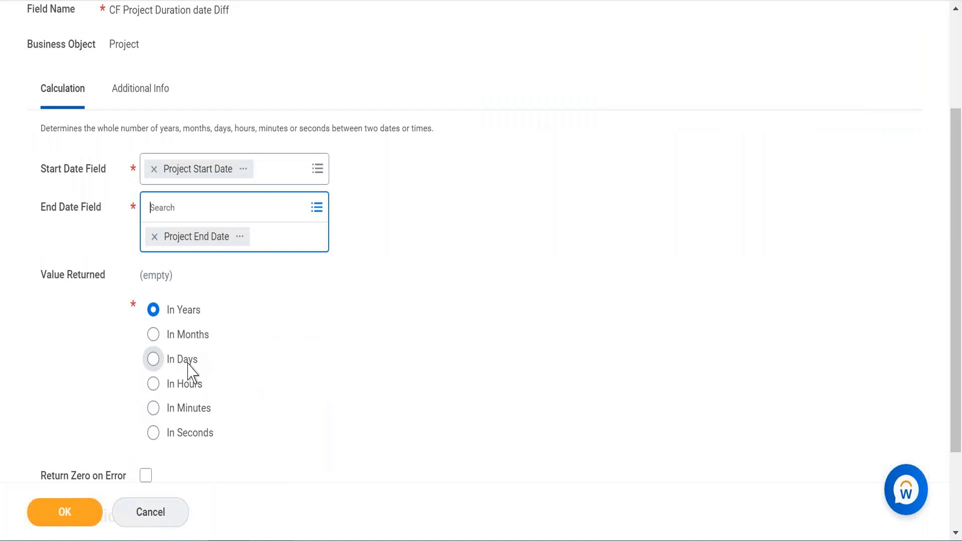
click(181, 333)
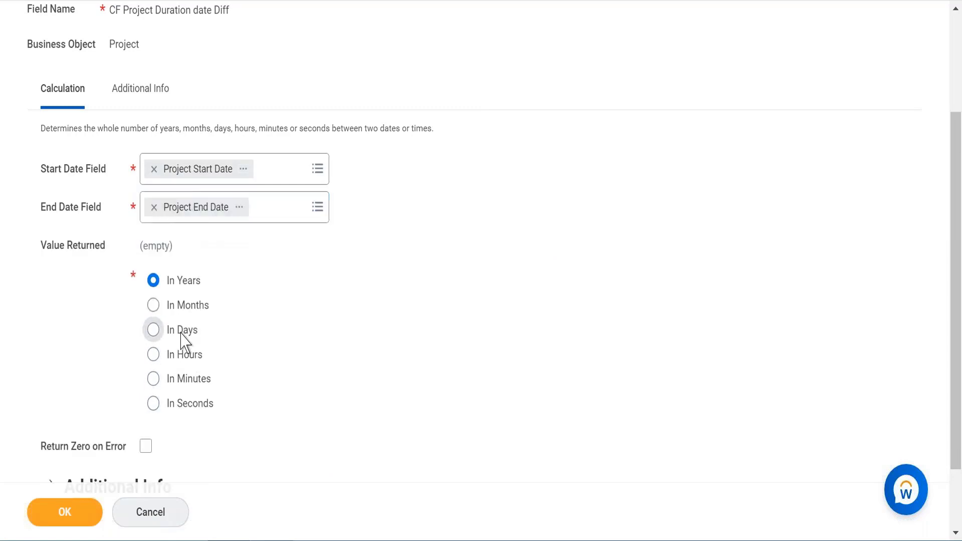
click(154, 307)
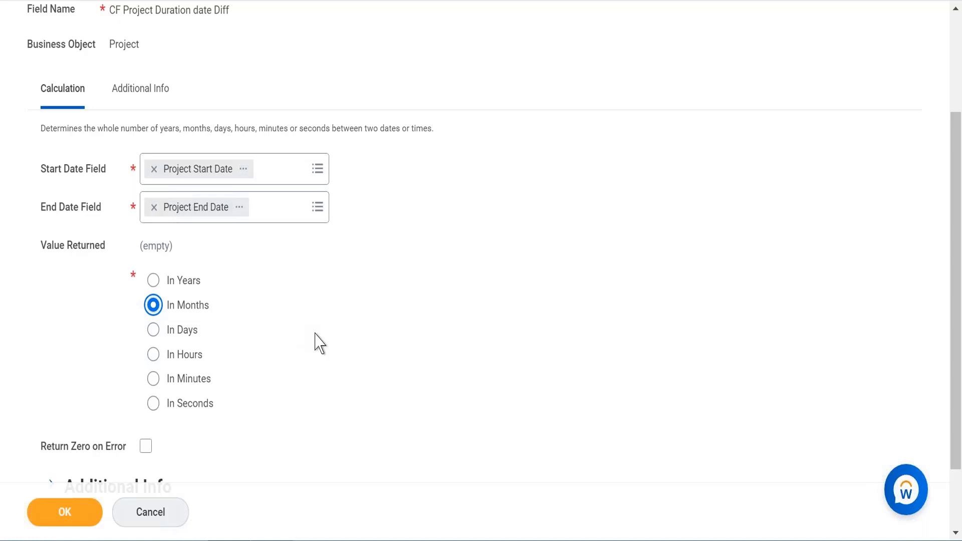
scroll(315, 344, down, 2)
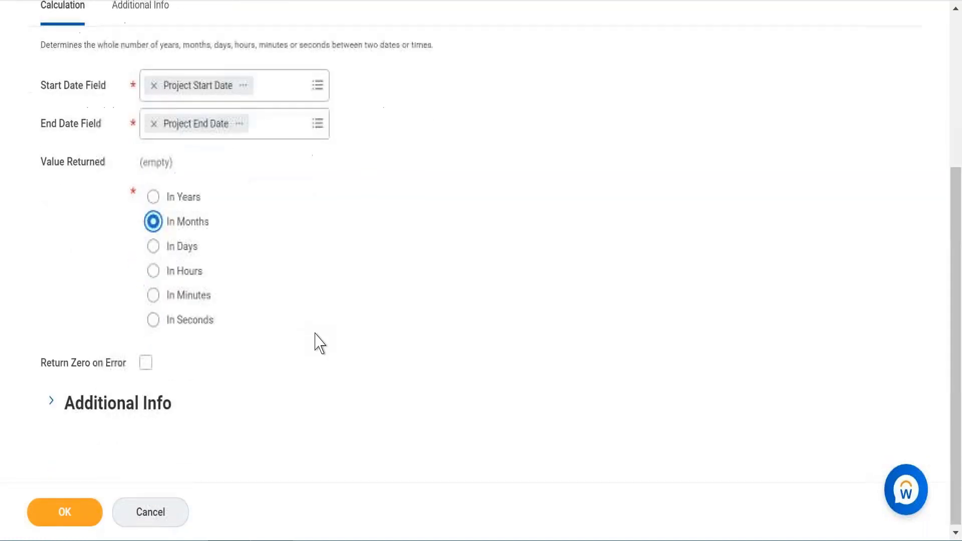
mouse_move(148, 371)
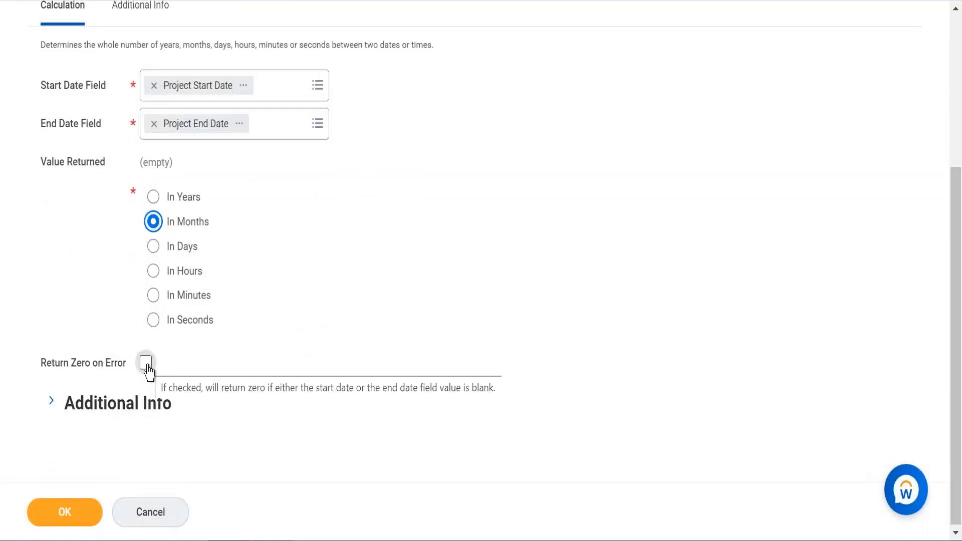
Enable Return Zero on Error for the Date Difference field, review its calculation settings, and save it.
click(147, 368)
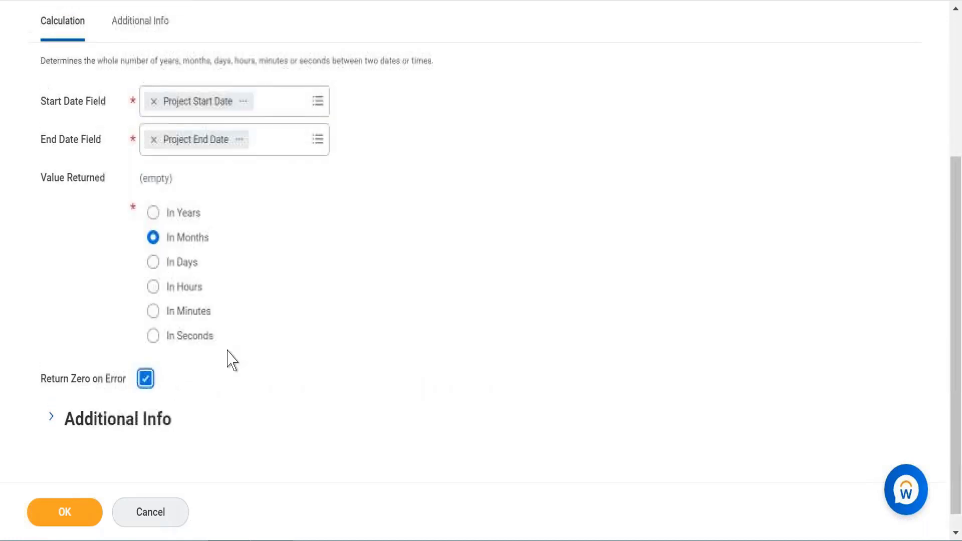
scroll(232, 359, up, 3)
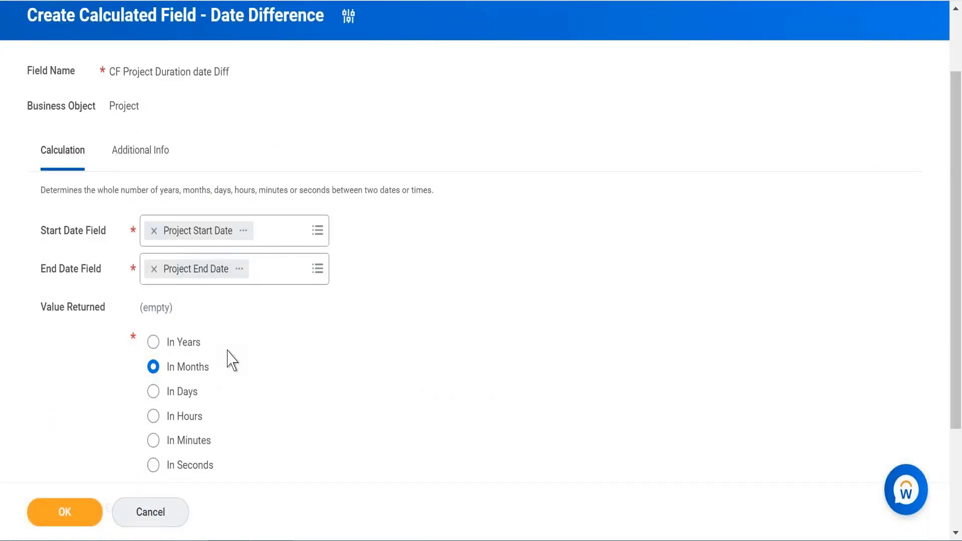
scroll(232, 360, up, 1)
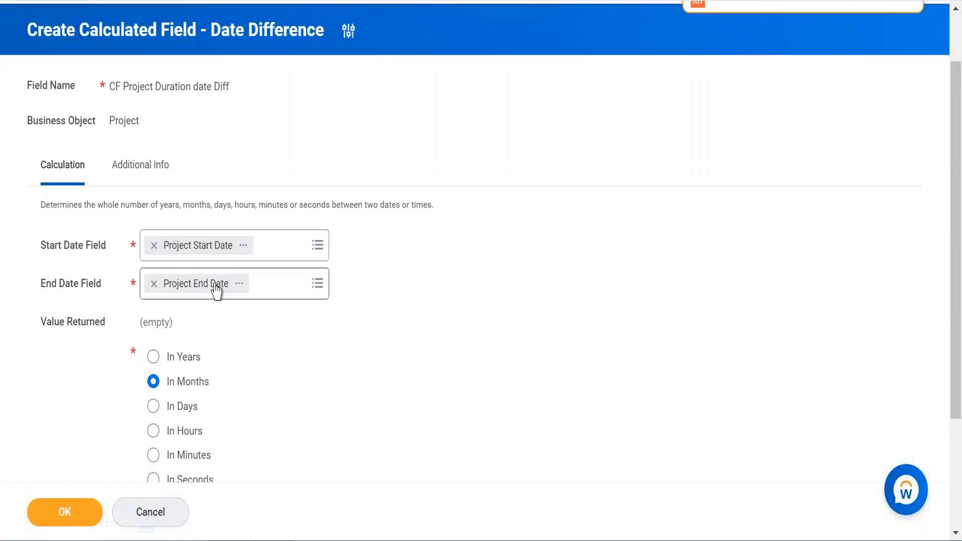
scroll(257, 385, down, 3)
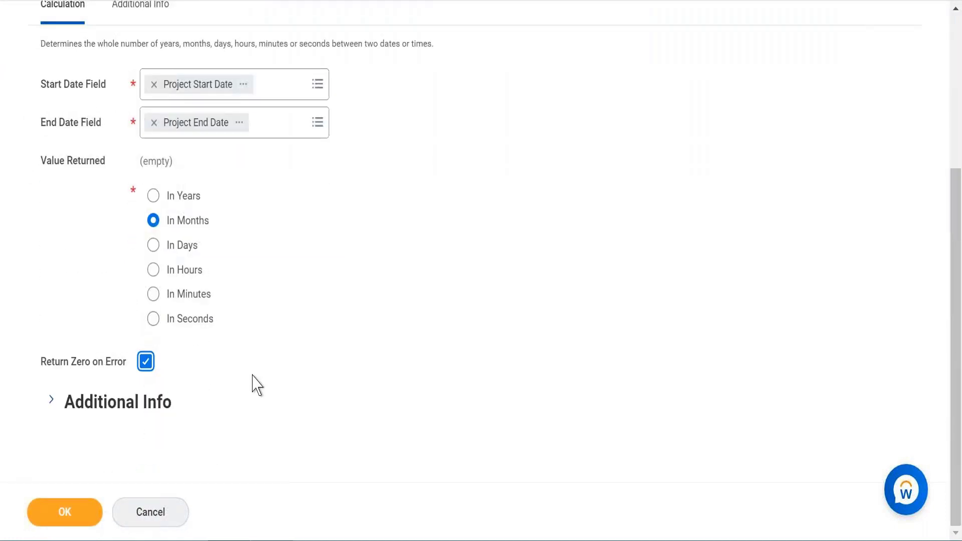
scroll(257, 386, up, 2)
scroll(256, 383, up, 2)
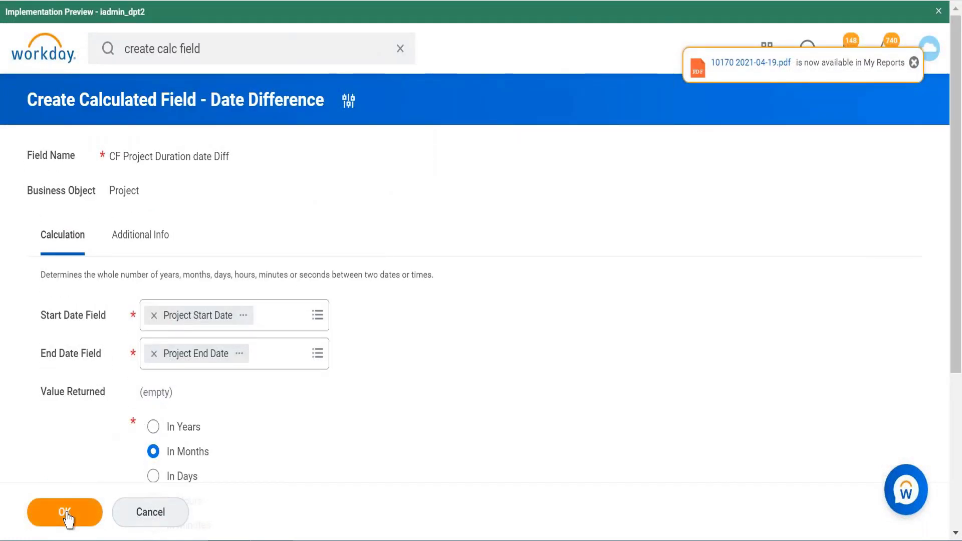
click(66, 516)
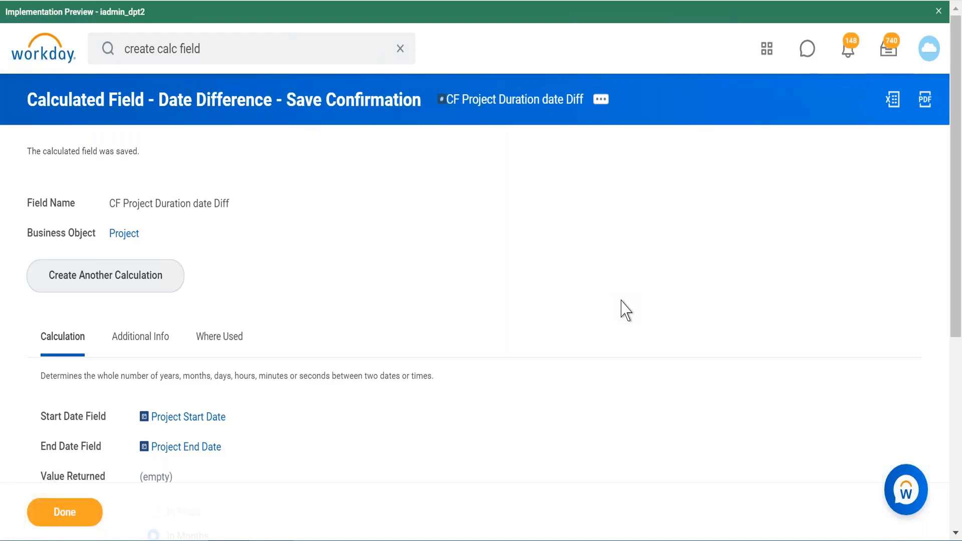
Search for "create calc field" and open the Create Calculated Field task again.
click(236, 49)
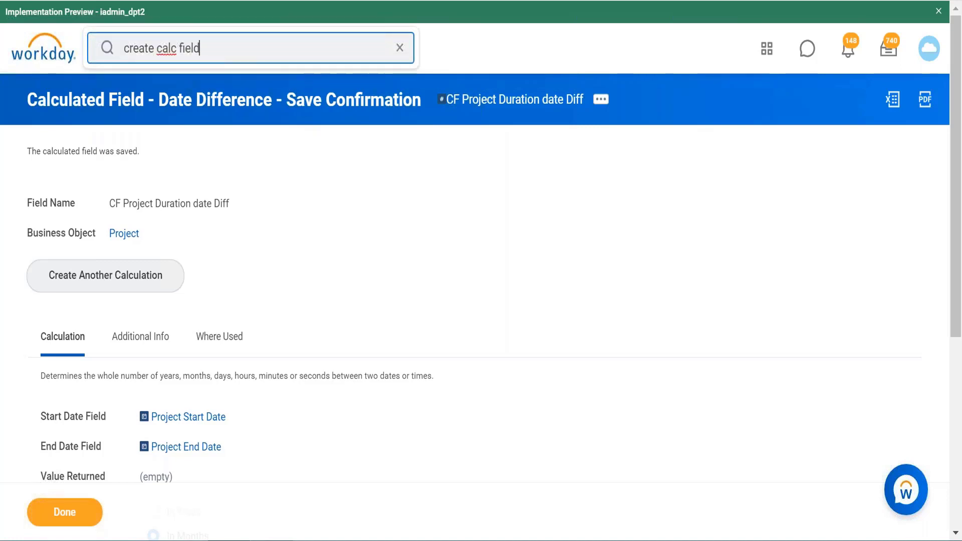
key(Return)
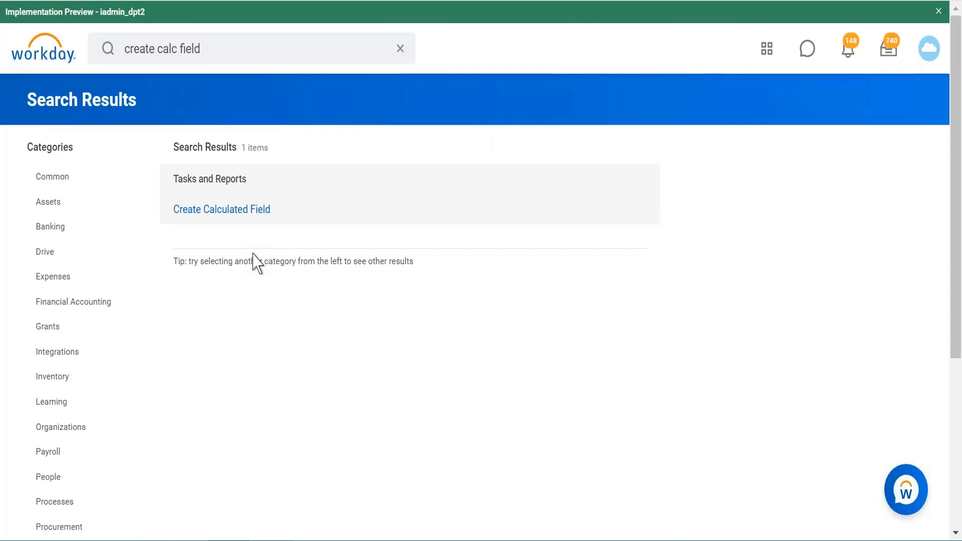
click(257, 215)
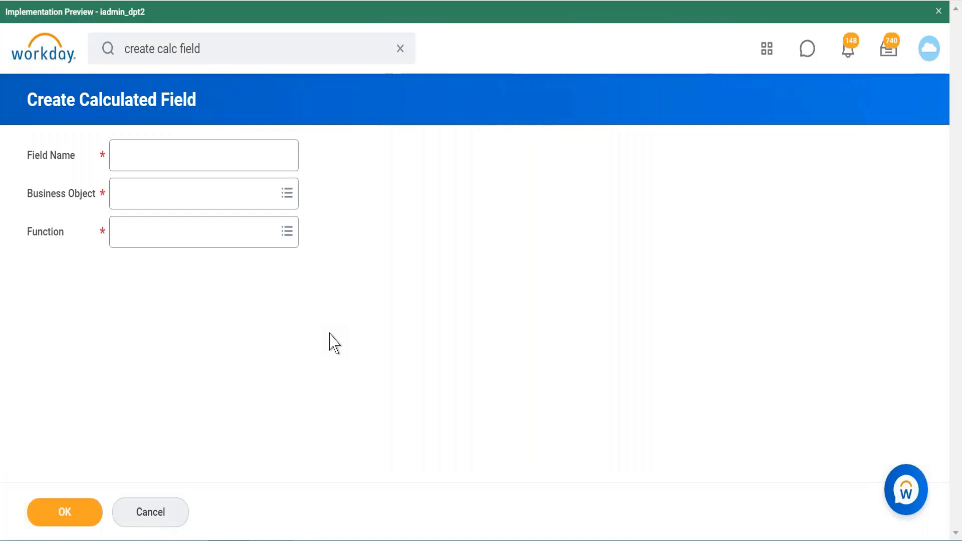
Name the field "CF Last day of 2021 Build date", choose the Global business object and Build Date function, and continue to its calculation settings.
click(239, 209)
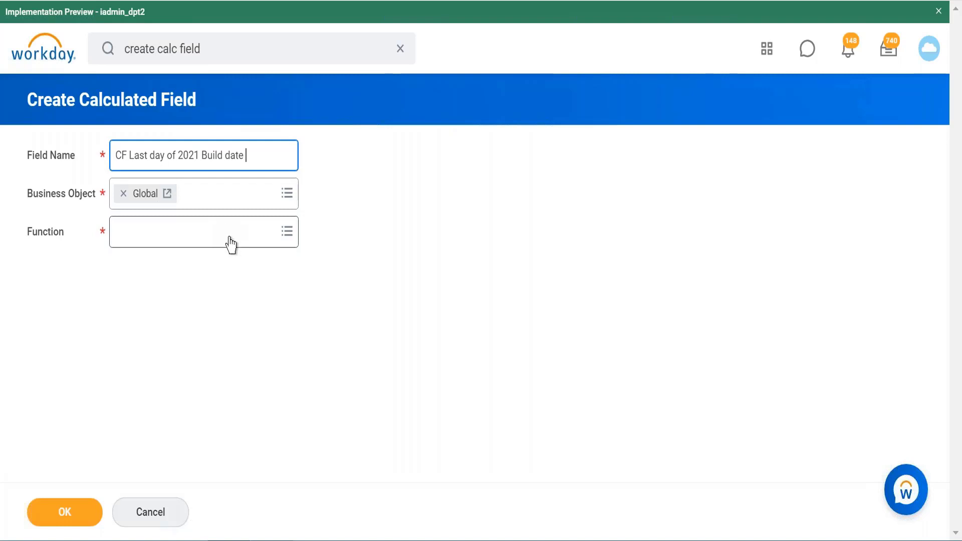
click(231, 244)
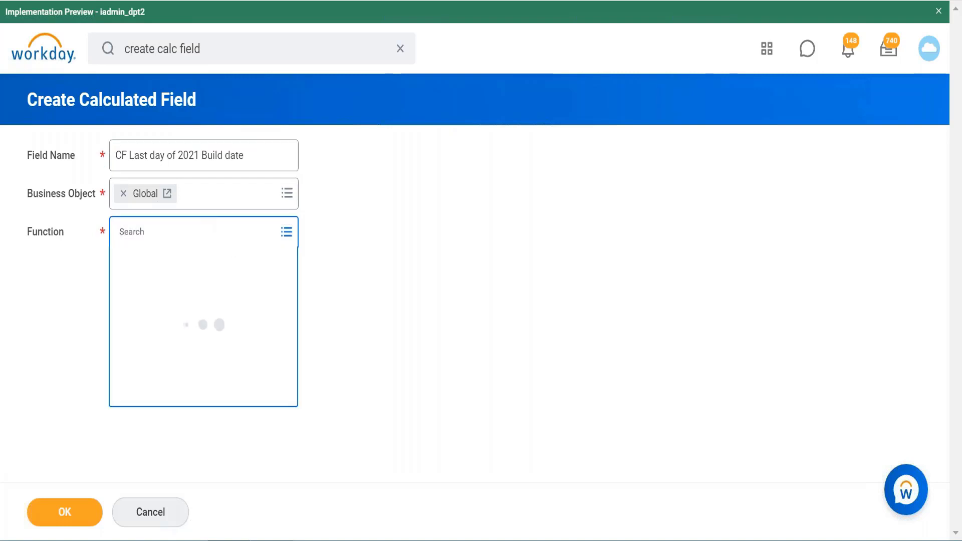
text(build da)
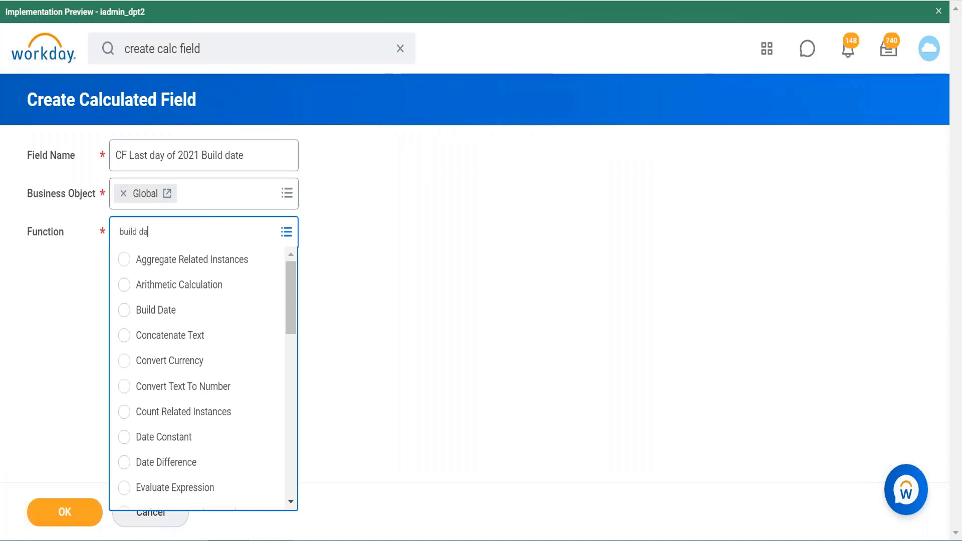
text(yte)
key(Return)
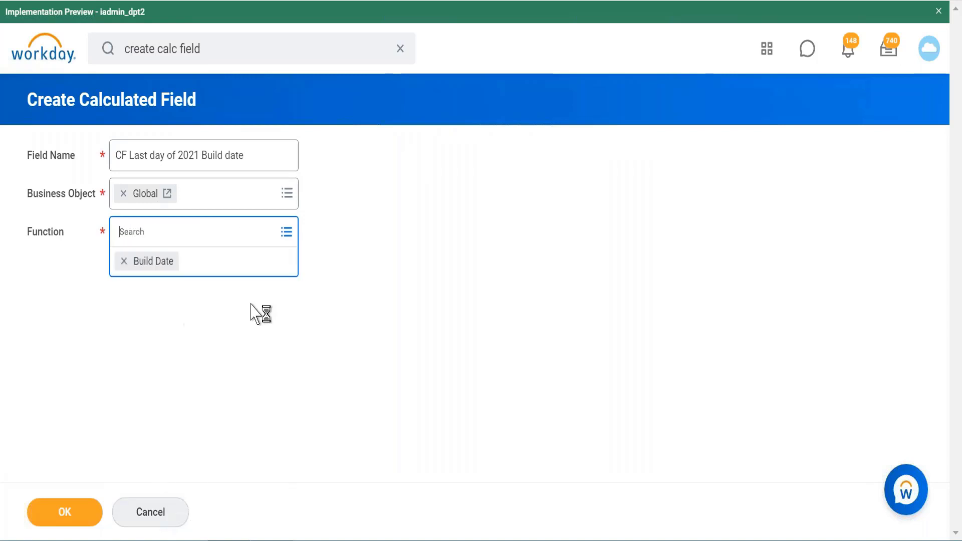
click(67, 511)
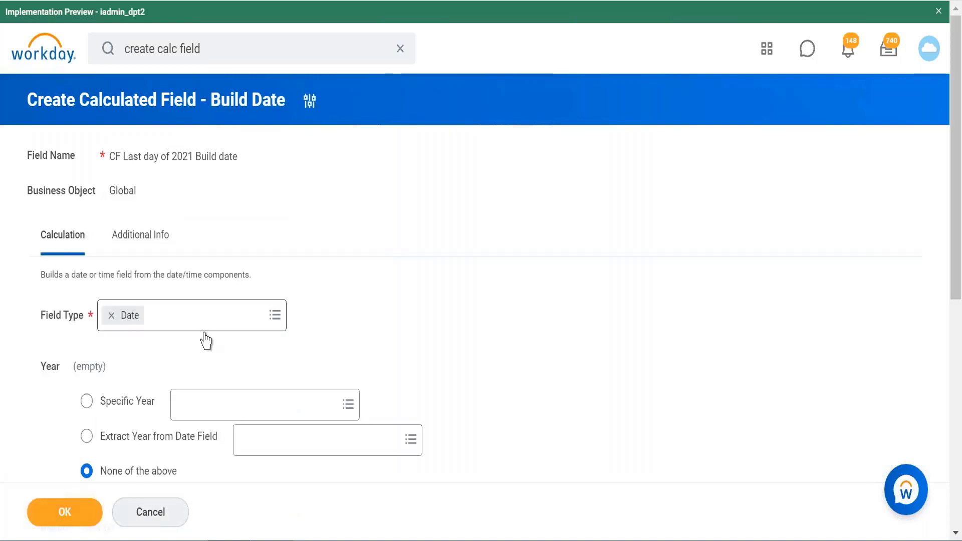
Set the Year of the Build Date calculation to the Specific Year 2021.
click(136, 403)
click(232, 401)
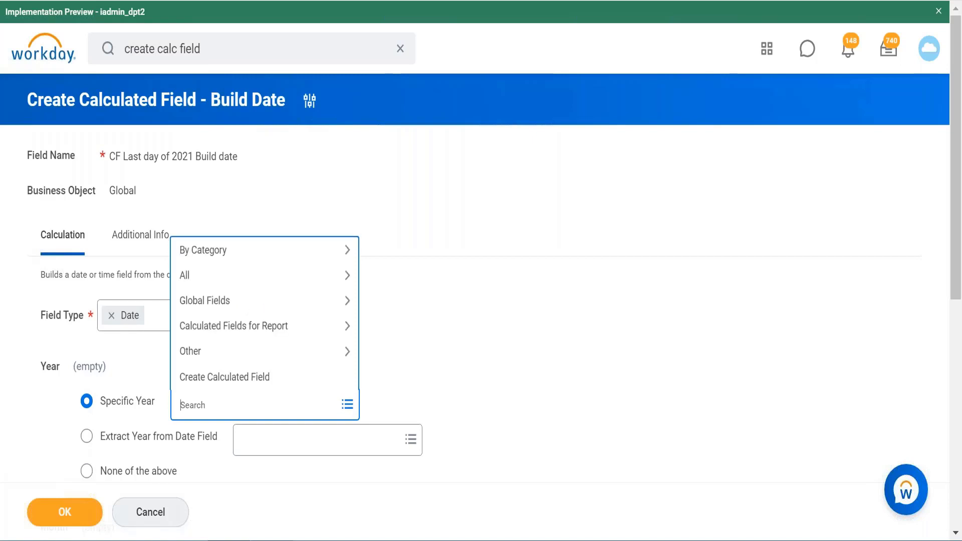
text(2021)
key(Return)
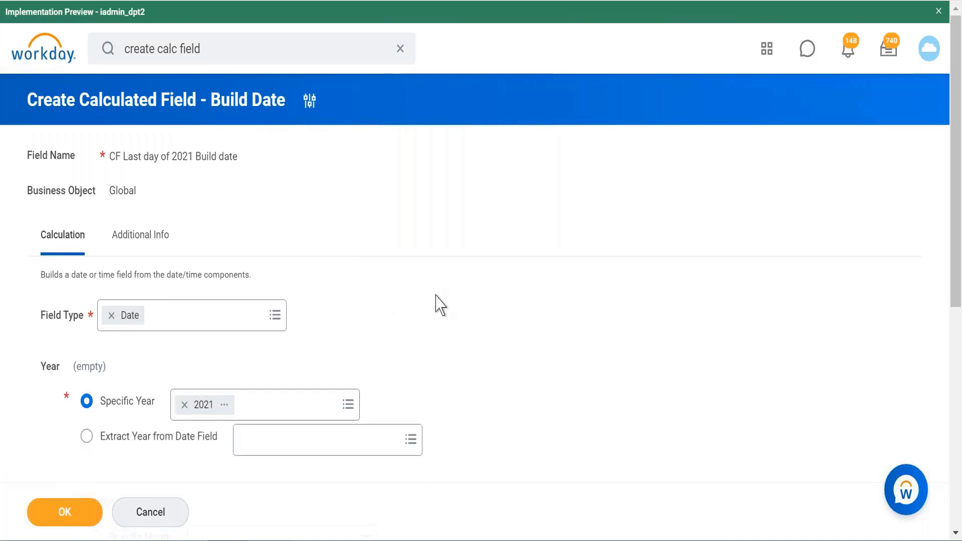
Try to extract the year from a date field, searching for "hire date".
scroll(441, 305, down, 3)
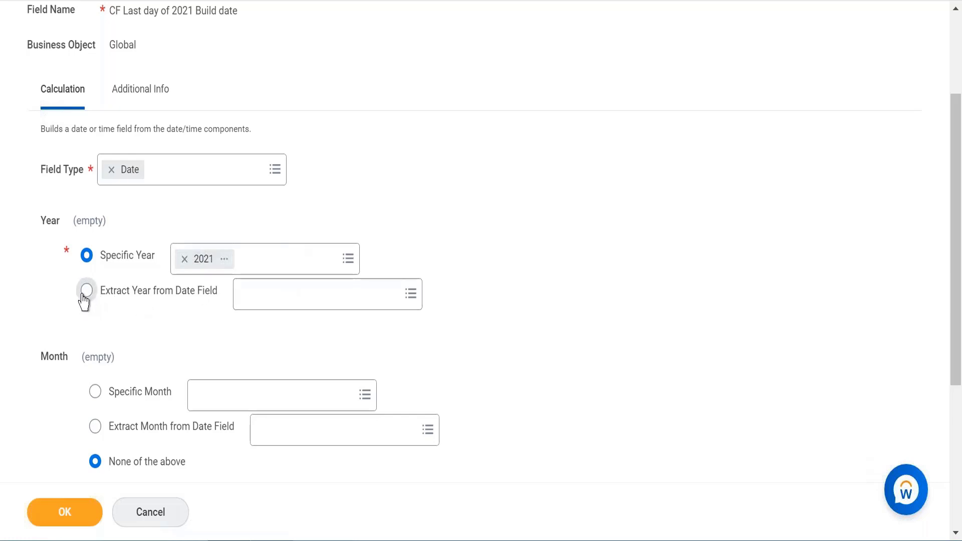
click(86, 293)
click(286, 299)
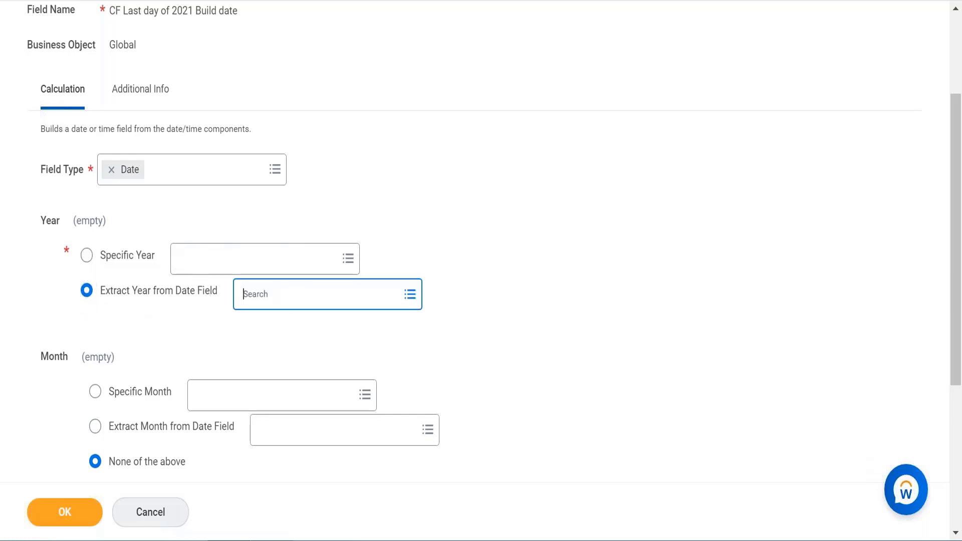
text(hire)
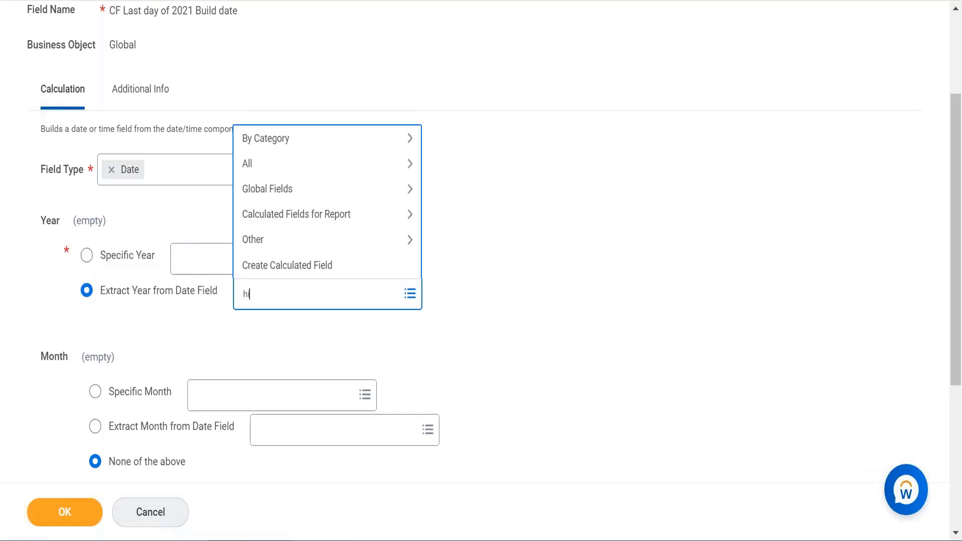
text( date)
key(Return)
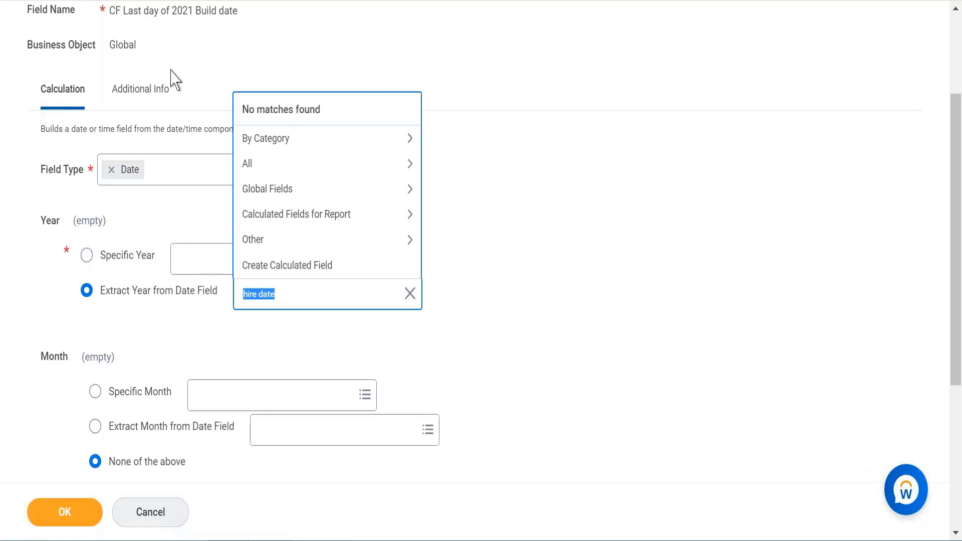
click(187, 59)
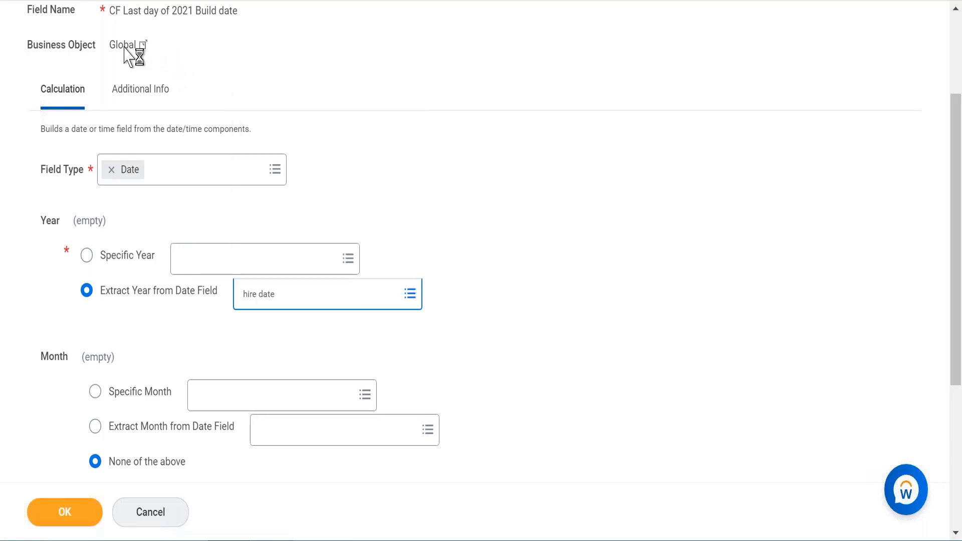
Switch the Year back to Specific Year and choose 2021.
click(87, 256)
click(226, 265)
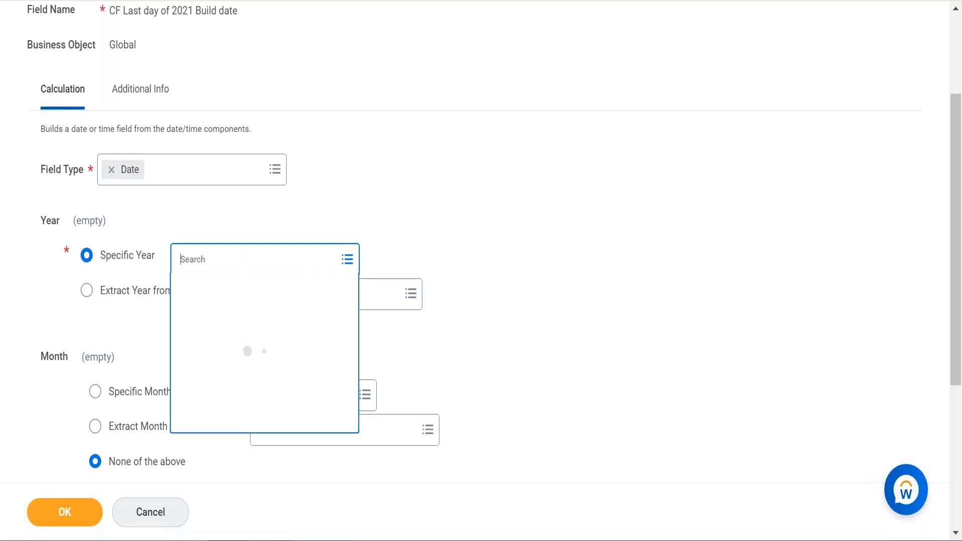
text(2021)
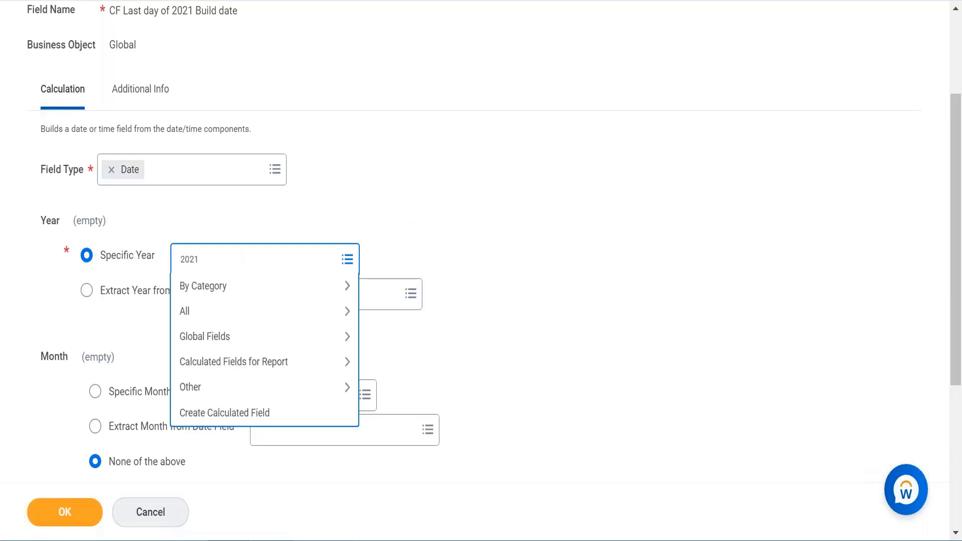
key(Return)
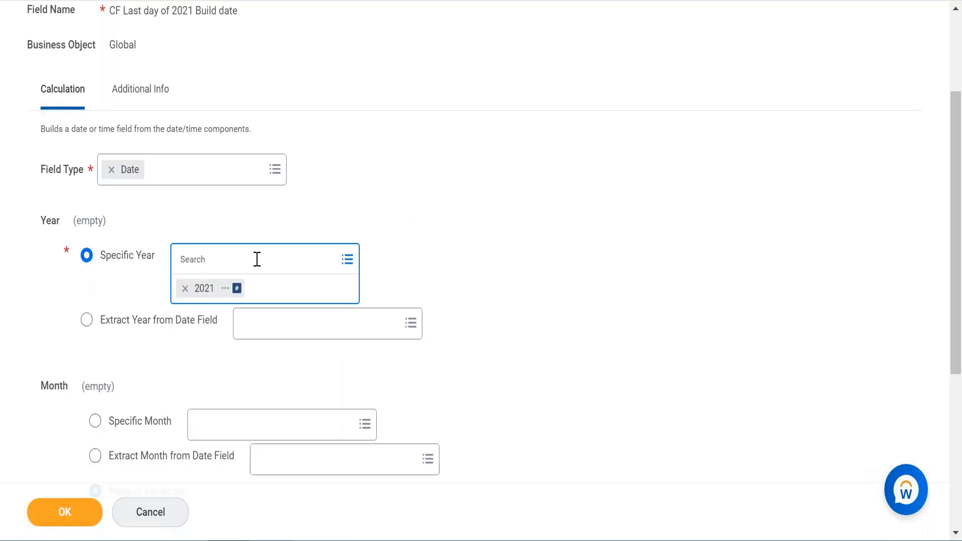
Set the Month to Specific Month and choose 12 from the Numeric values.
scroll(434, 199, down, 5)
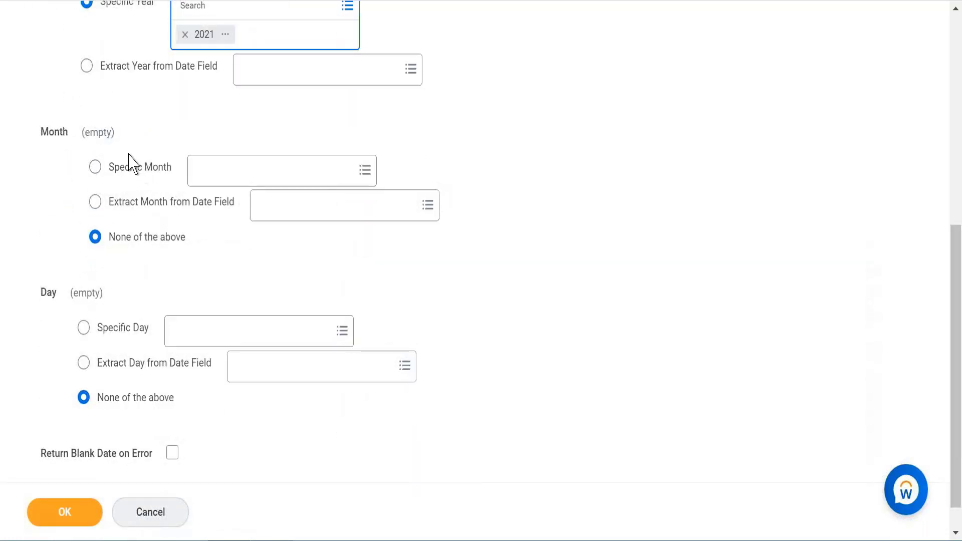
scroll(132, 175, down, 1)
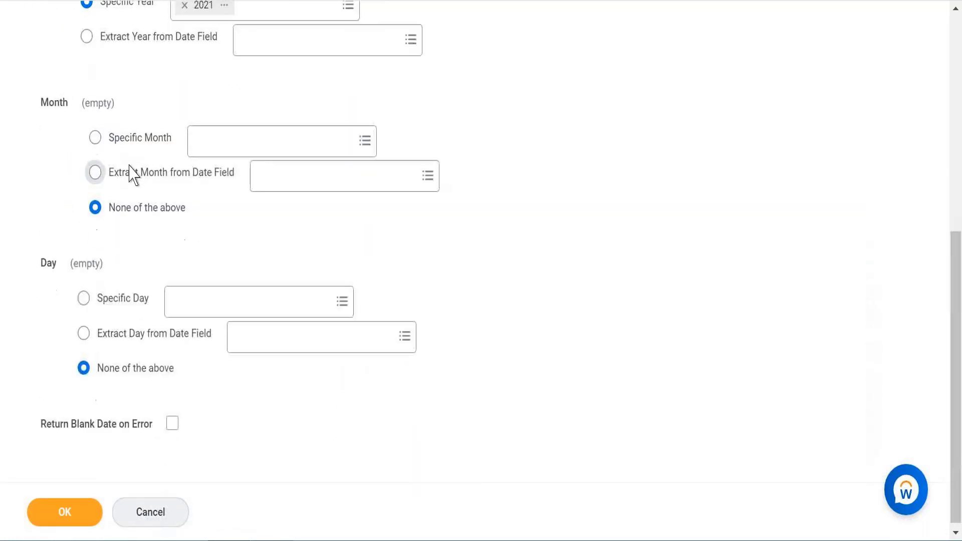
click(95, 140)
click(254, 150)
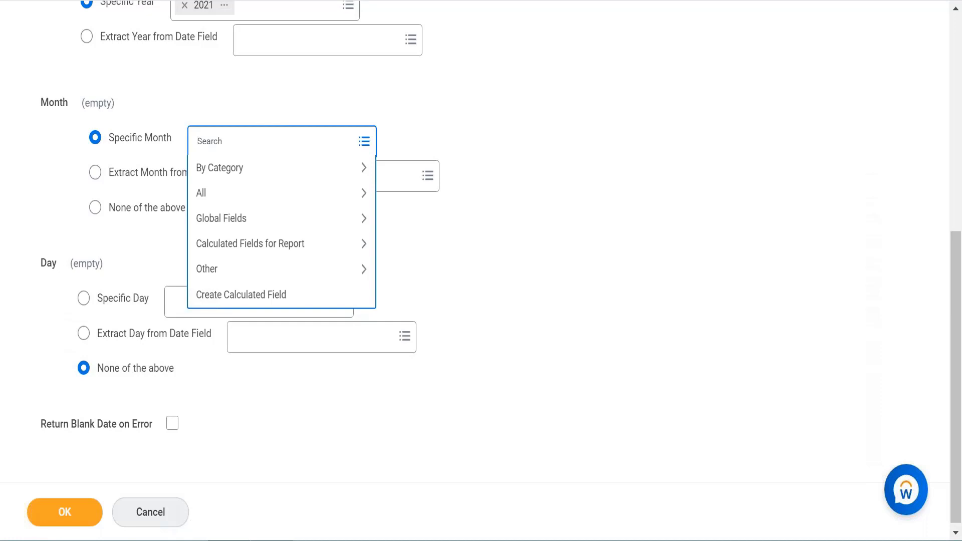
click(230, 225)
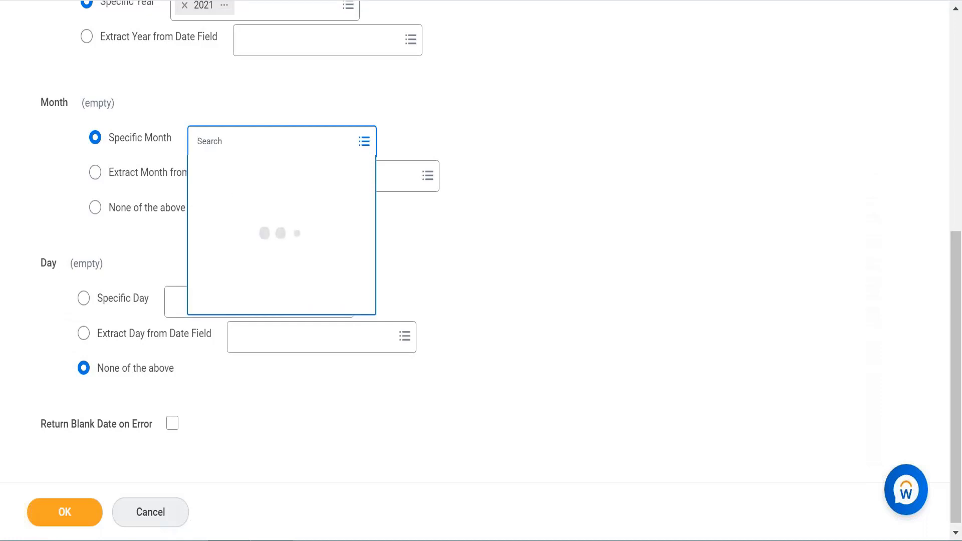
click(251, 210)
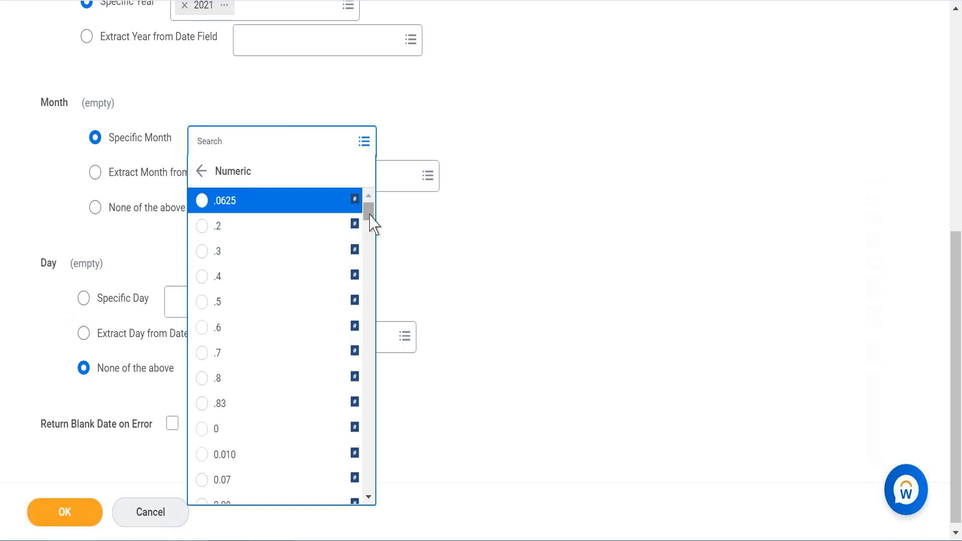
drag(370, 220, 376, 262)
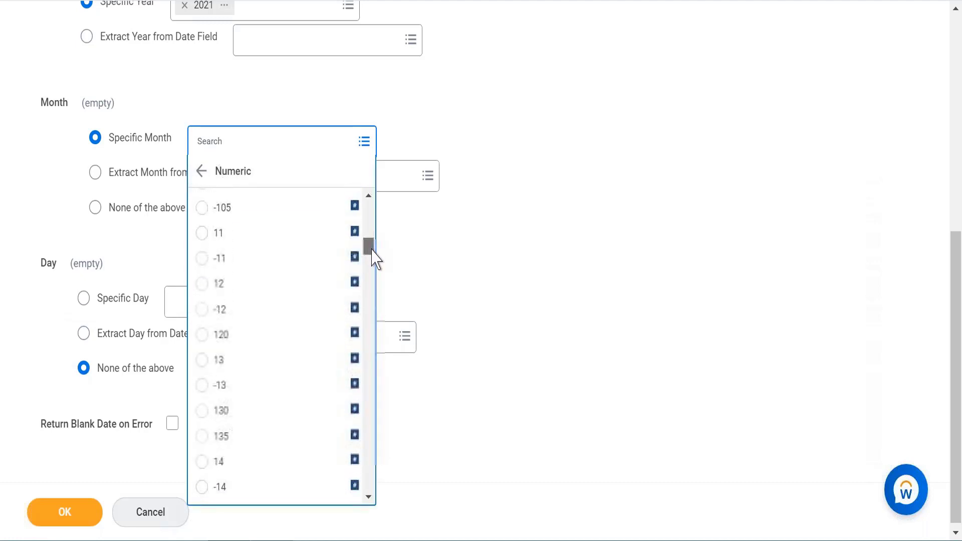
click(252, 285)
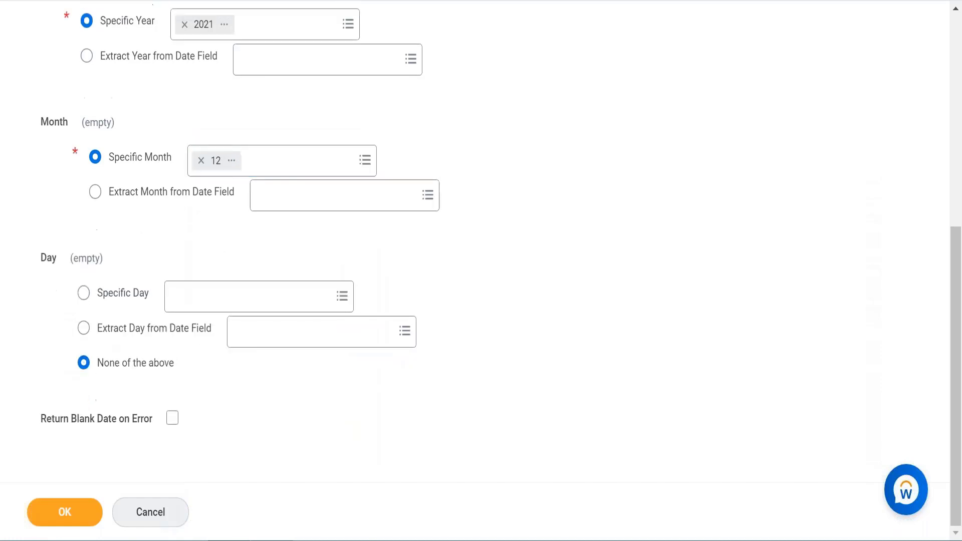
Set the Day to Specific Day and choose 31 from the Numeric values.
click(82, 296)
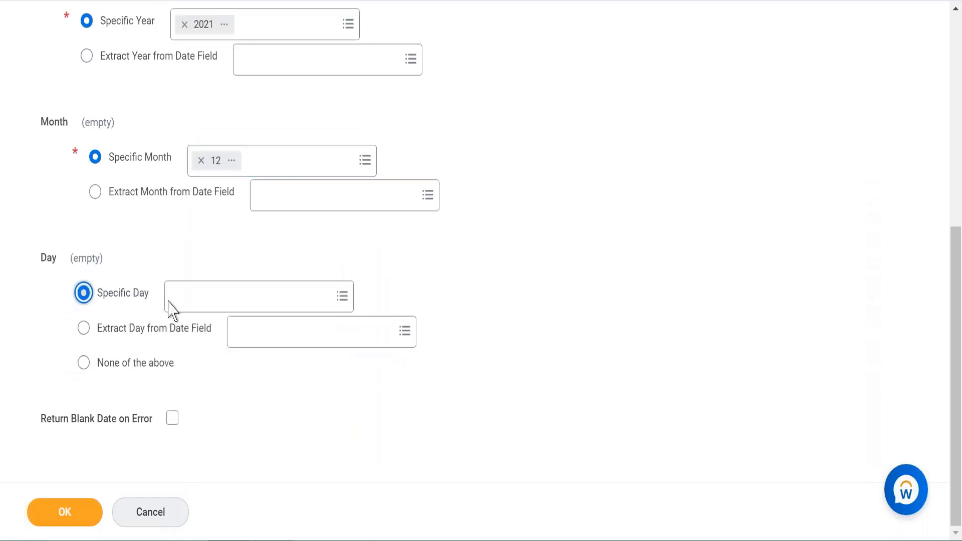
click(209, 307)
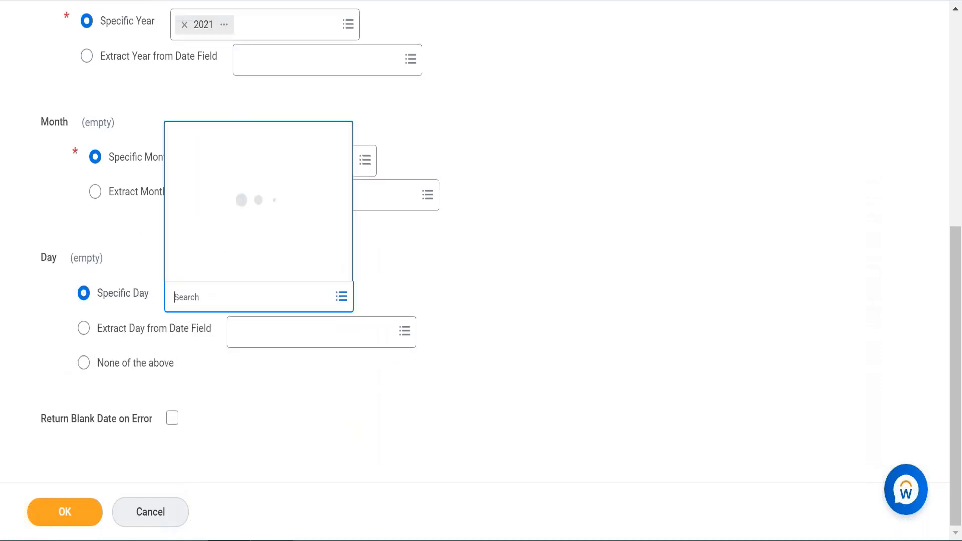
click(295, 193)
click(327, 273)
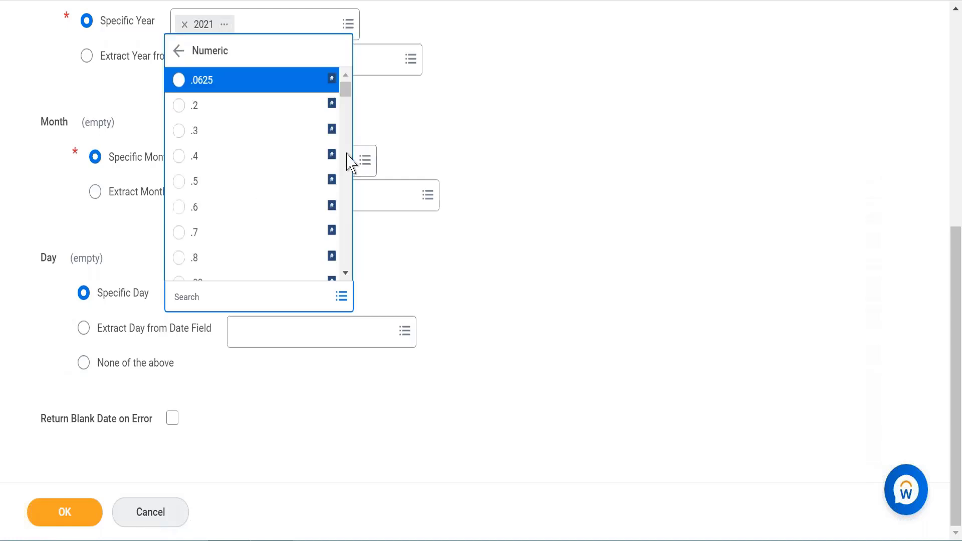
drag(345, 100, 348, 208)
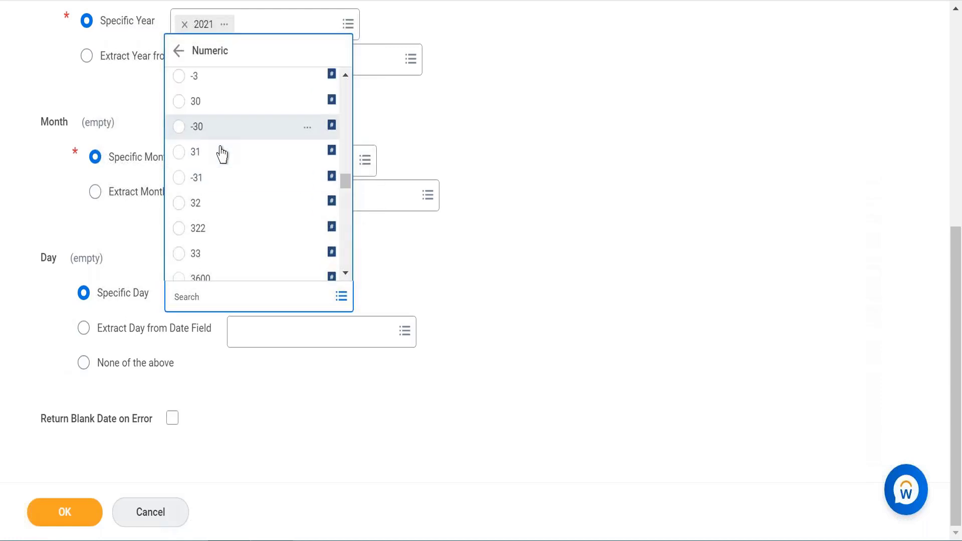
click(204, 156)
click(461, 285)
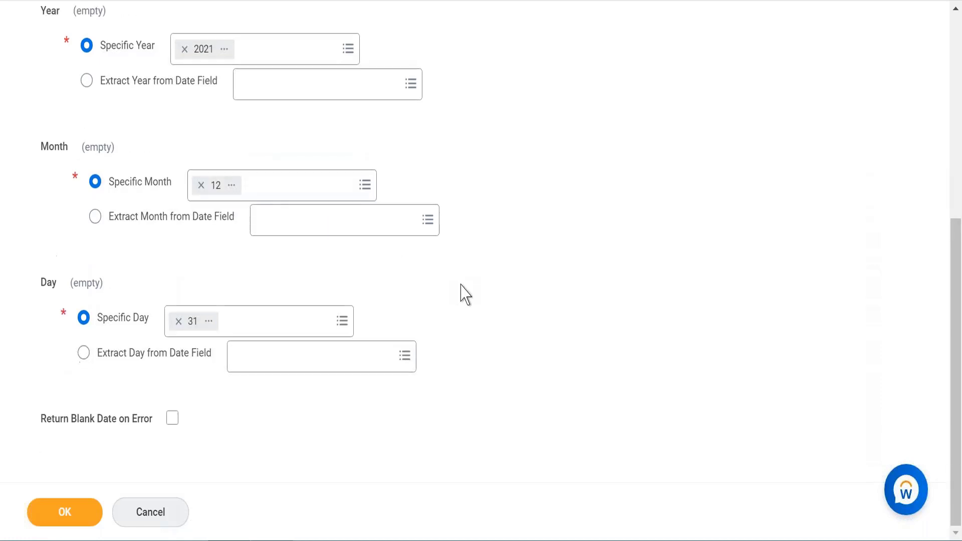
Enable Return Blank Date on Error and save the Build Date calculated field.
click(173, 420)
click(84, 516)
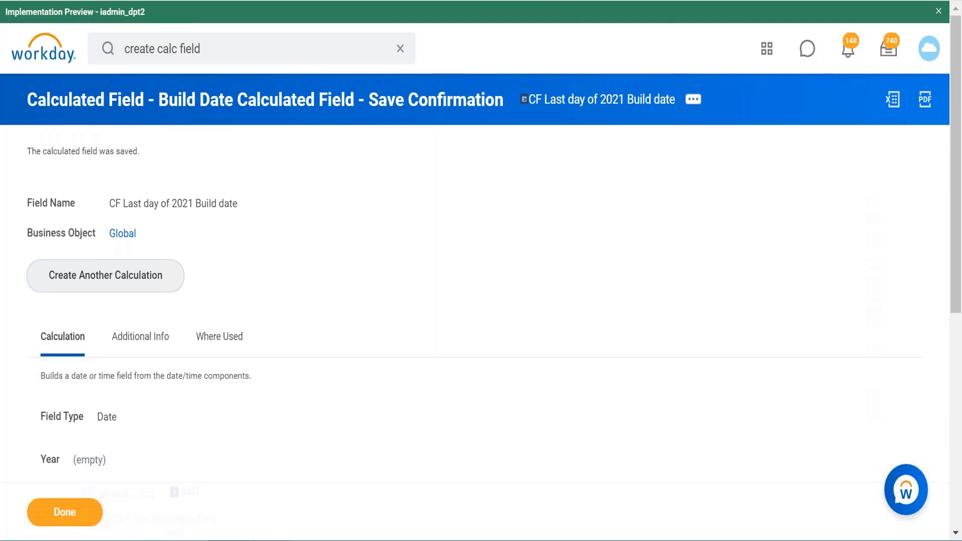
Search again for the "create calc field" task.
click(225, 47)
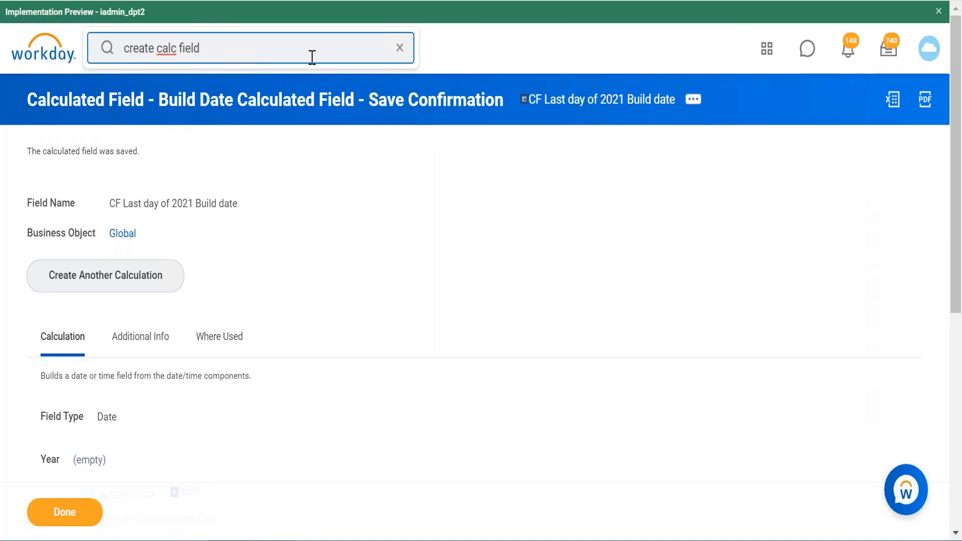
key(Return)
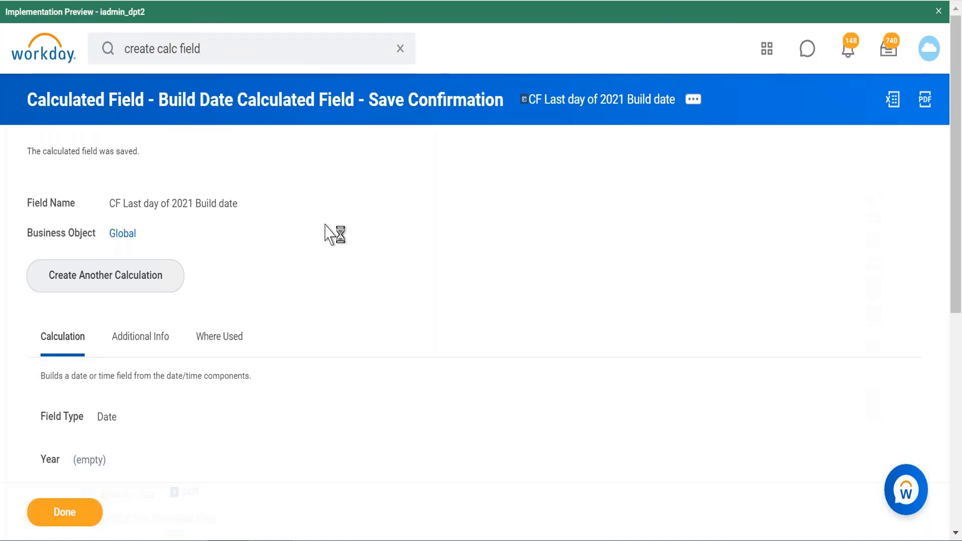
Switch to Notepad++ and add the date patterns mm/dd/yyyy and mm/01/yyyy on two new lines below the completion date.
click(294, 538)
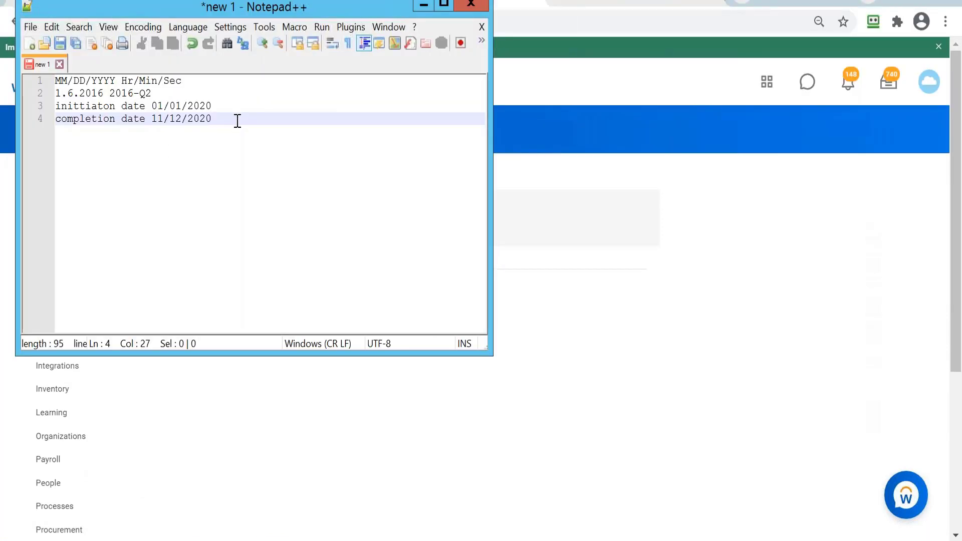
key(Return)
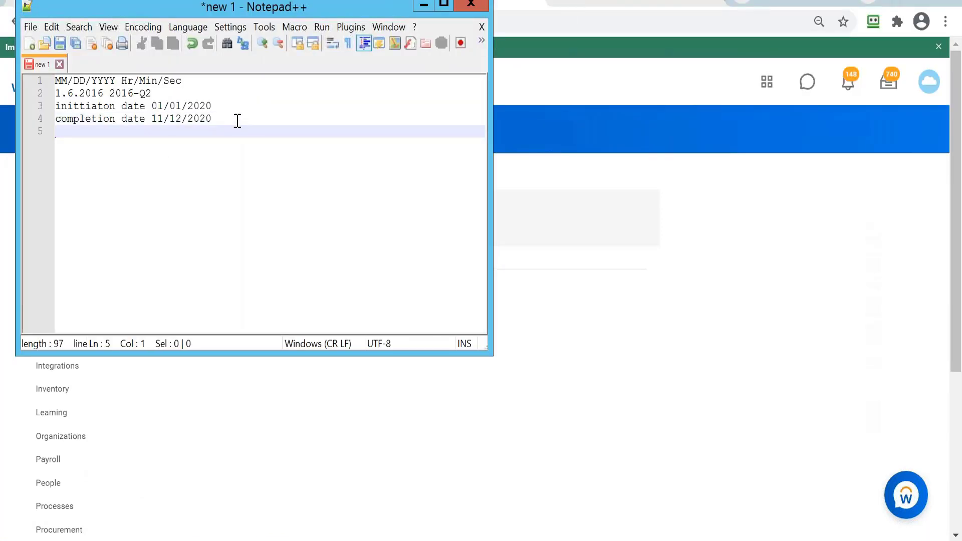
text(mm/dd/yyyy)
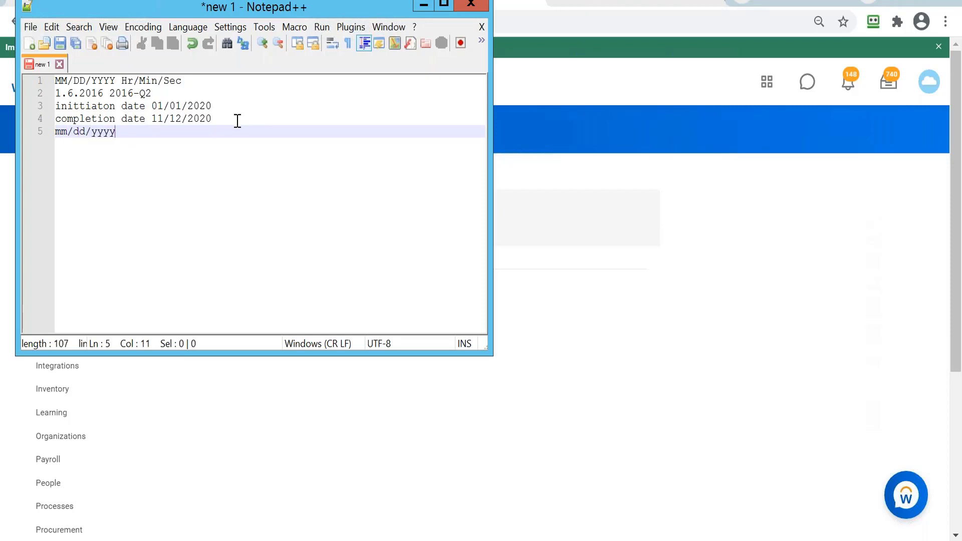
key(Return)
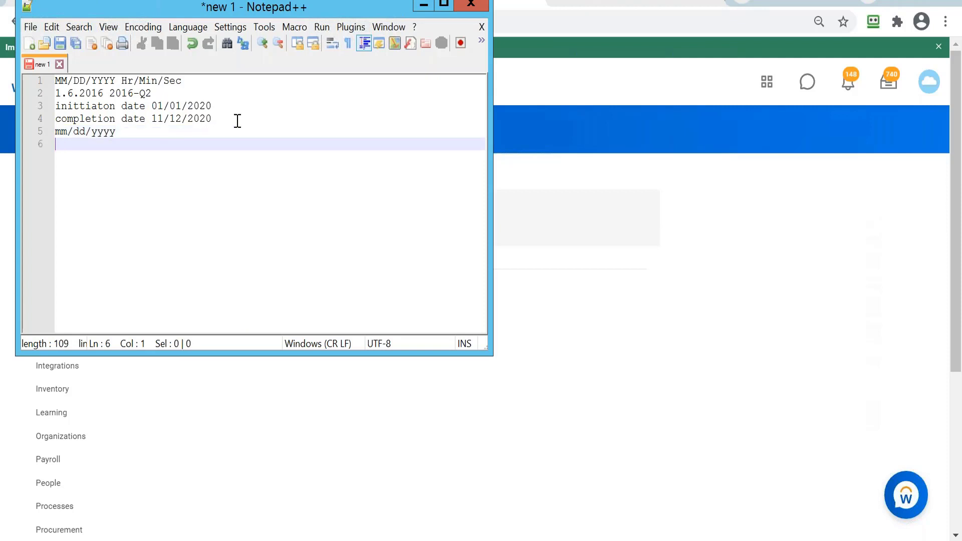
text(mm/)
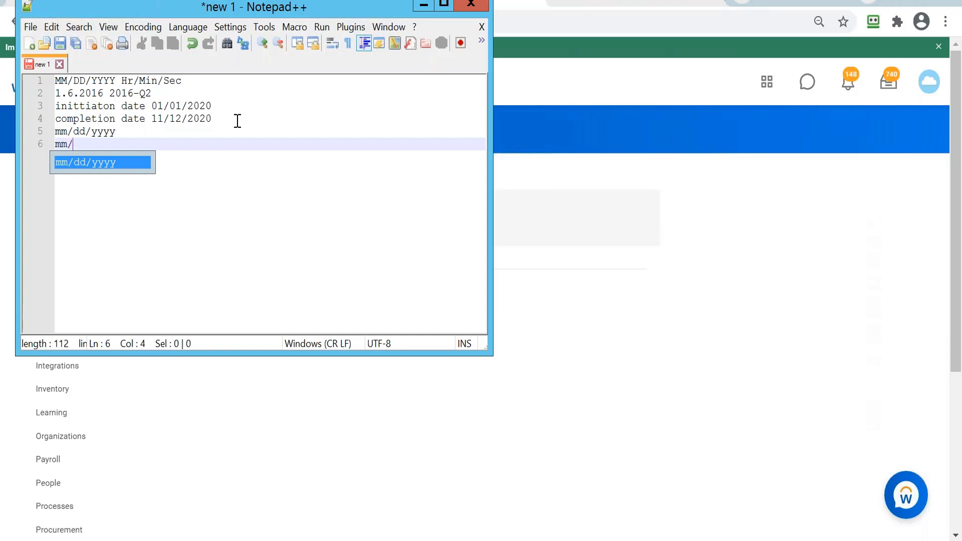
text(01)
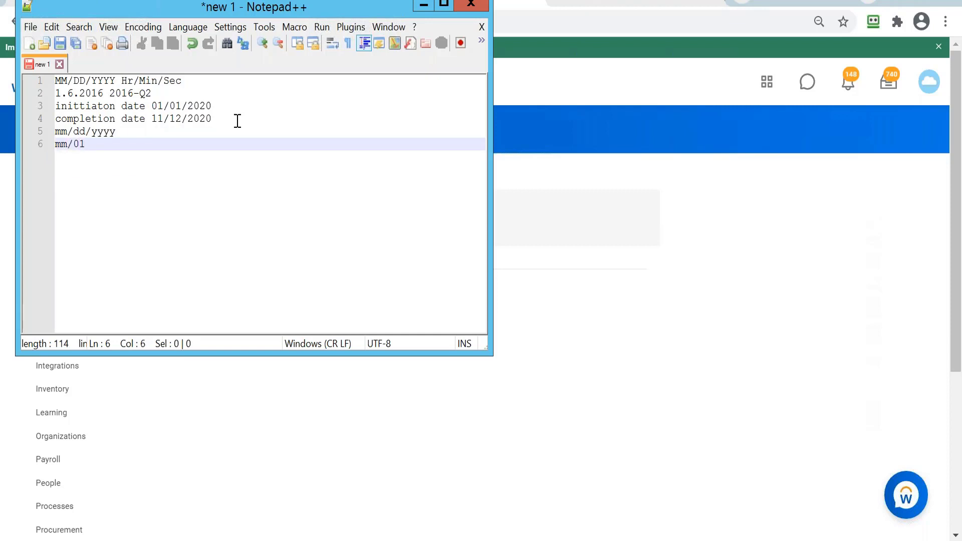
text(/)
text(yy)
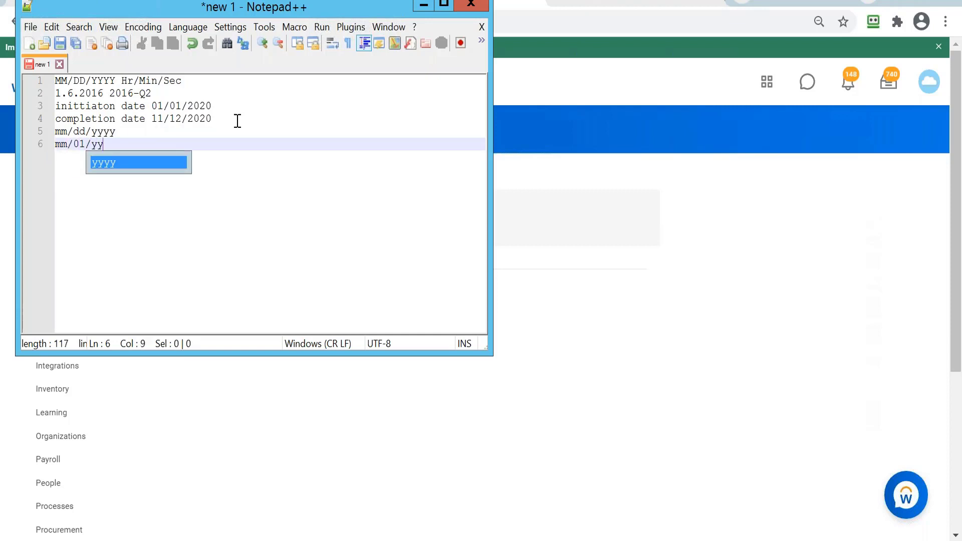
text(yy)
Add the example dates 04/04/2021 after mm/dd/yyyy and 04/01/2021 after mm/01/yyyy, then return to Workday.
click(166, 133)
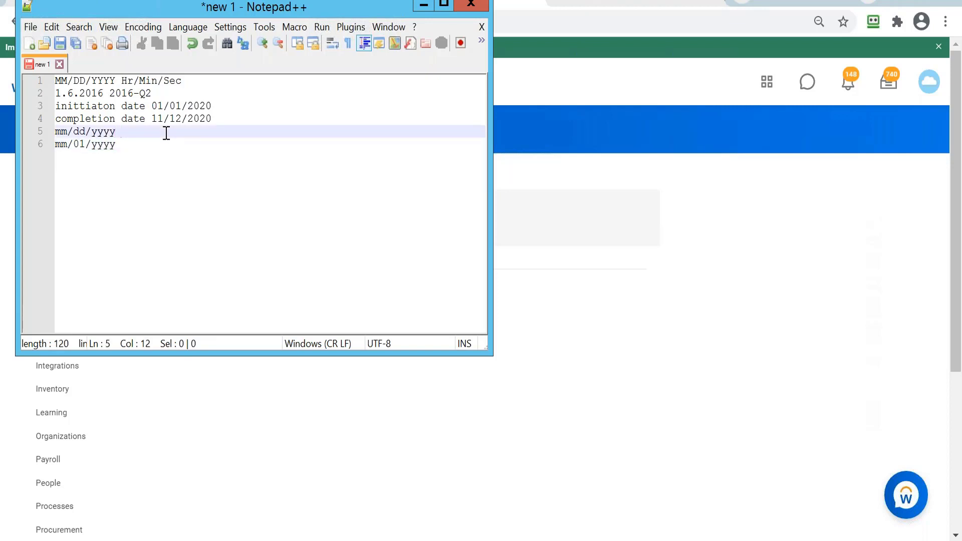
text(04/04/2021)
click(145, 144)
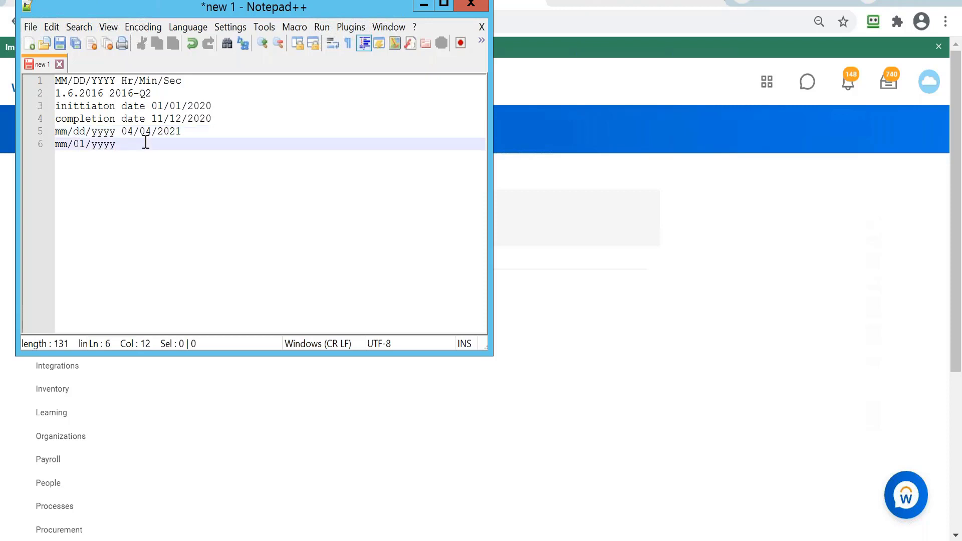
text(04/01/2021)
click(424, 5)
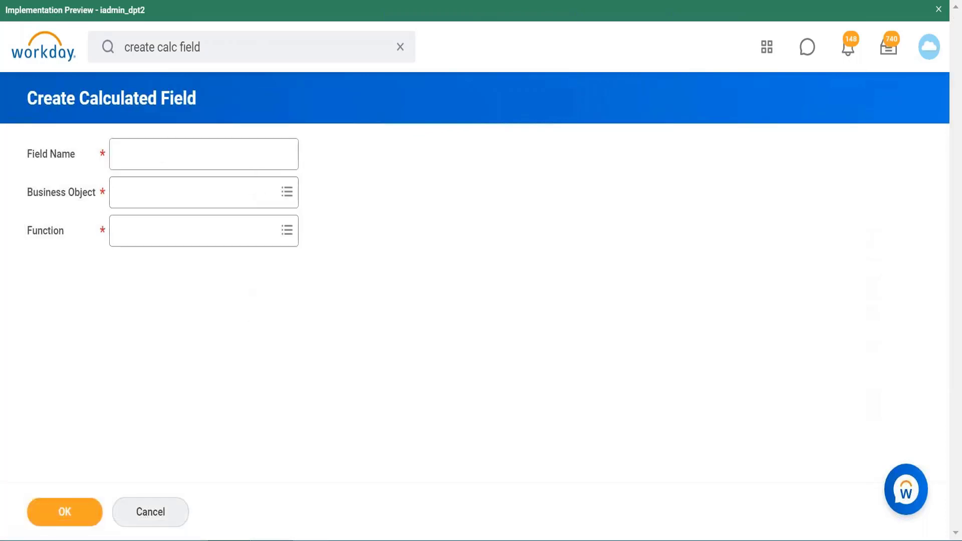
Name the new calculated field "CF first day of report effective month" and set its Business Object to Global.
click(238, 157)
text(CF f)
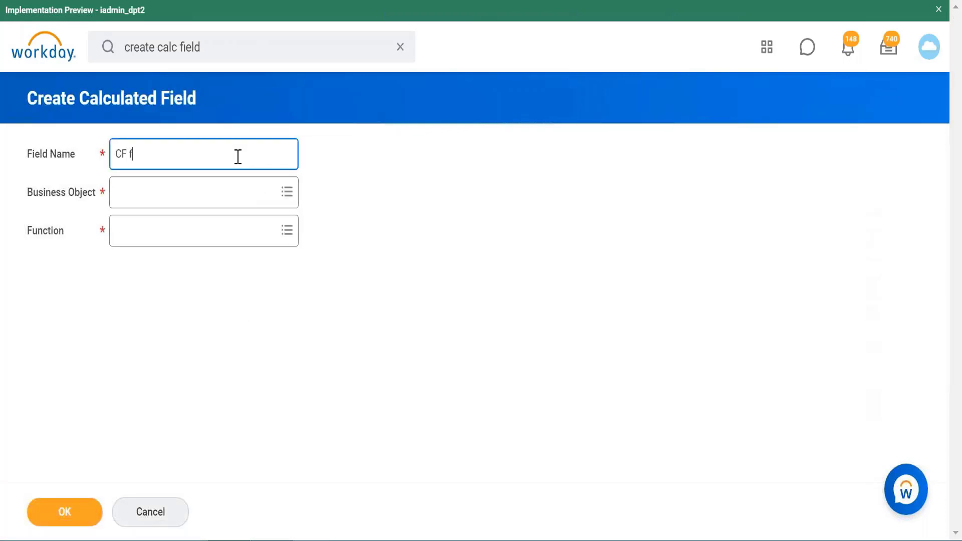
text(irst day of report effec)
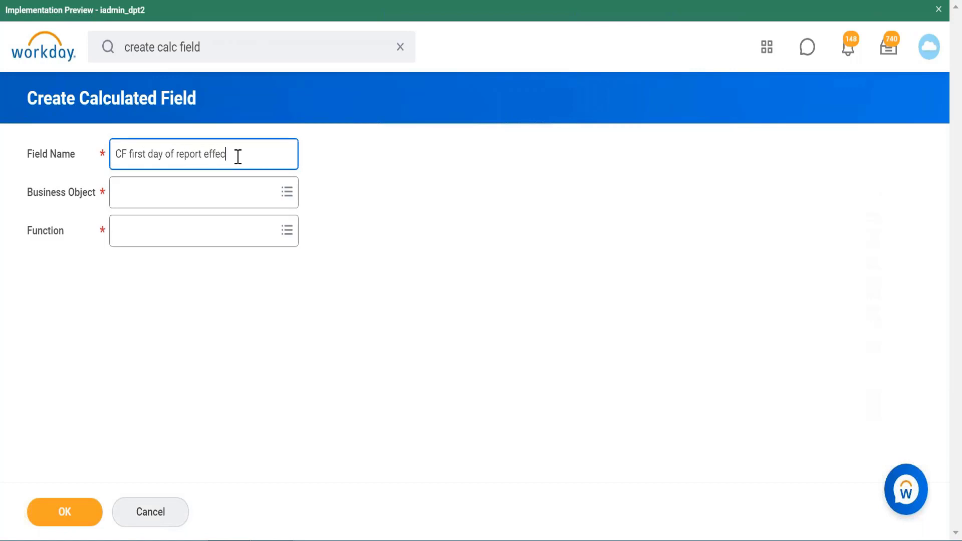
text(tive month)
click(187, 202)
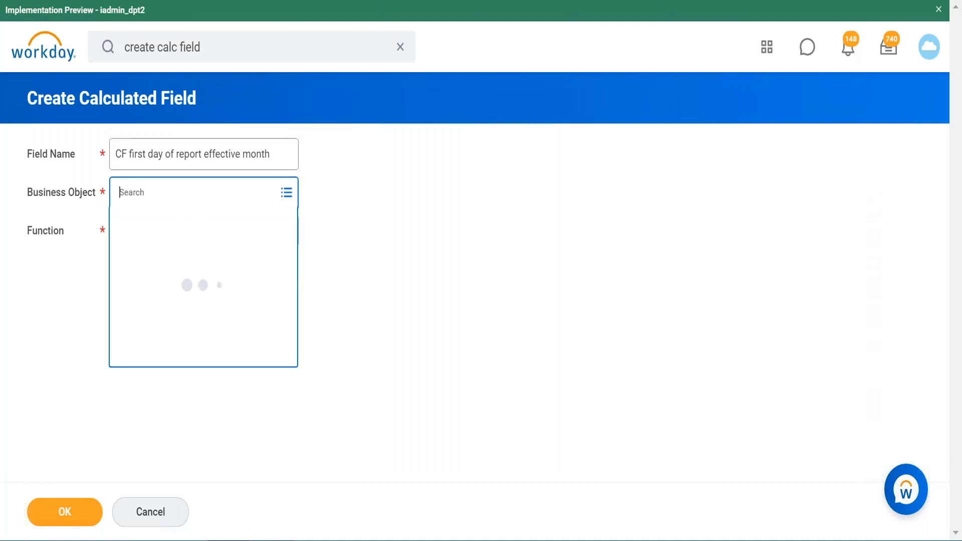
text(glo)
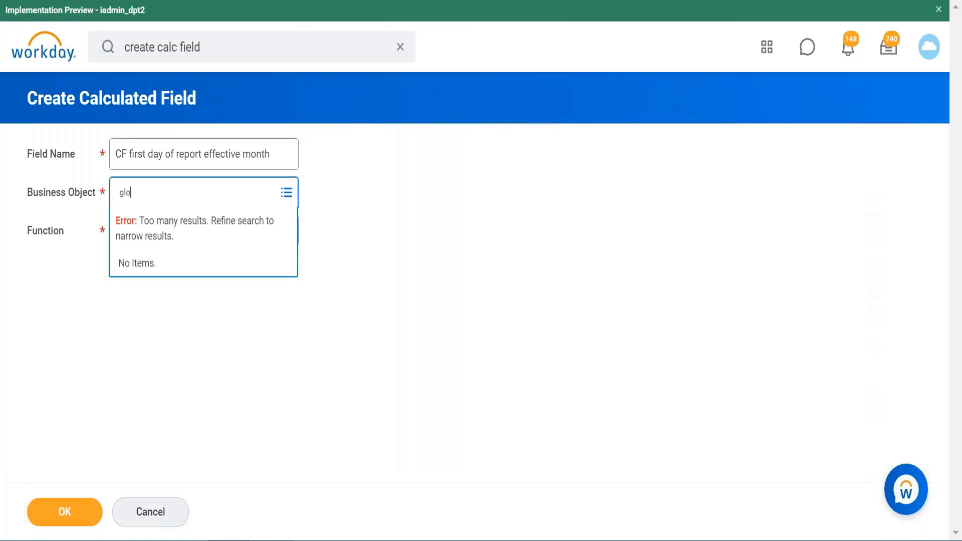
text(bal)
key(Return)
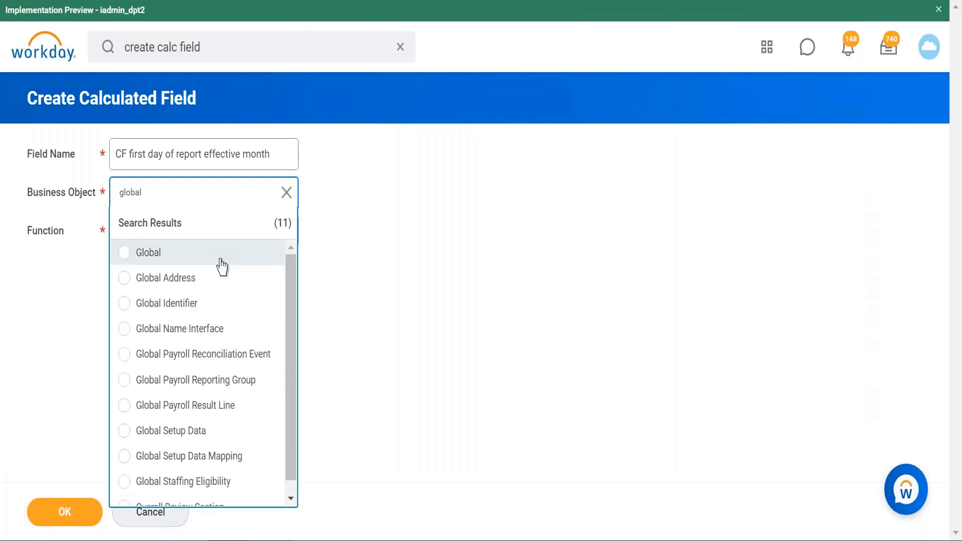
click(222, 267)
Choose Build Date as the function and confirm the new calculated field's basic details.
click(257, 259)
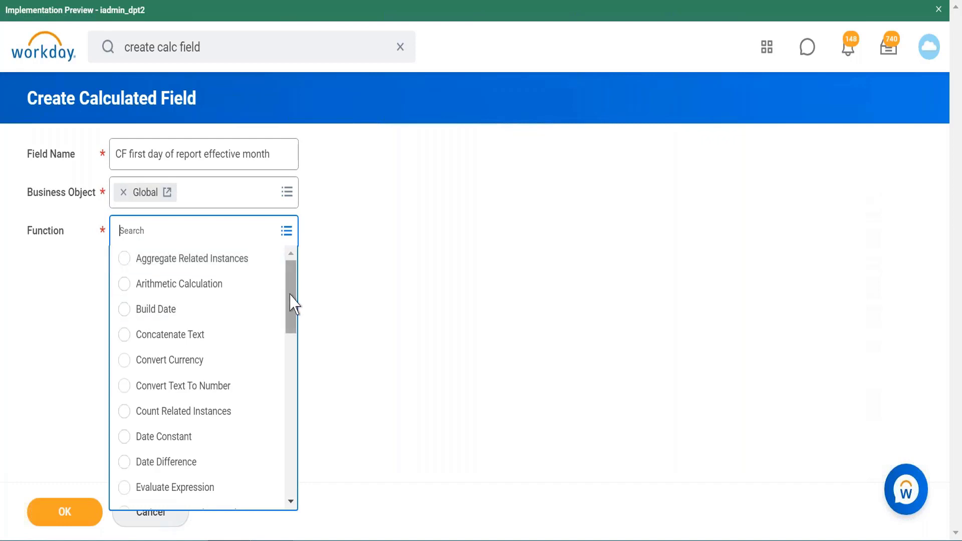
mouse_move(292, 322)
mouse_down()
mouse_move(289, 400)
mouse_move(293, 323)
mouse_up()
click(209, 309)
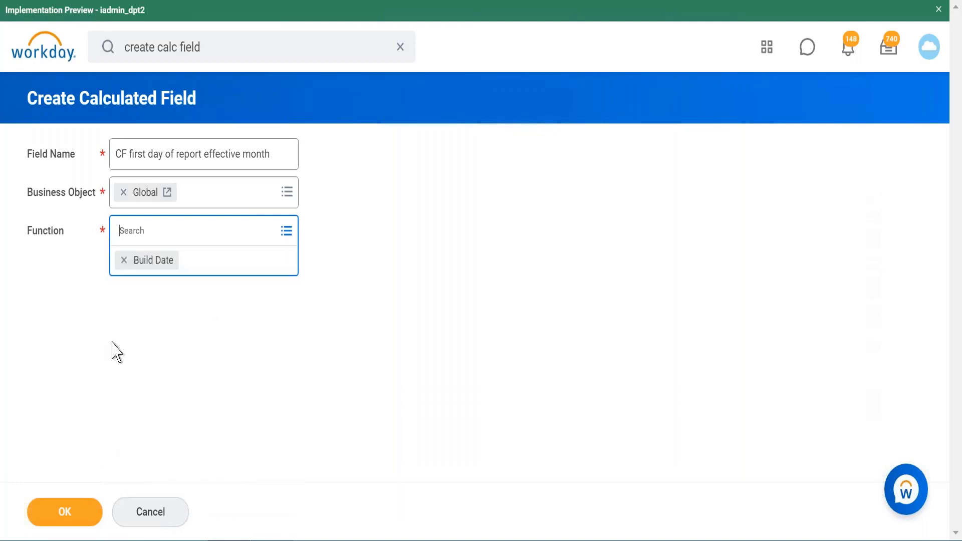
click(88, 517)
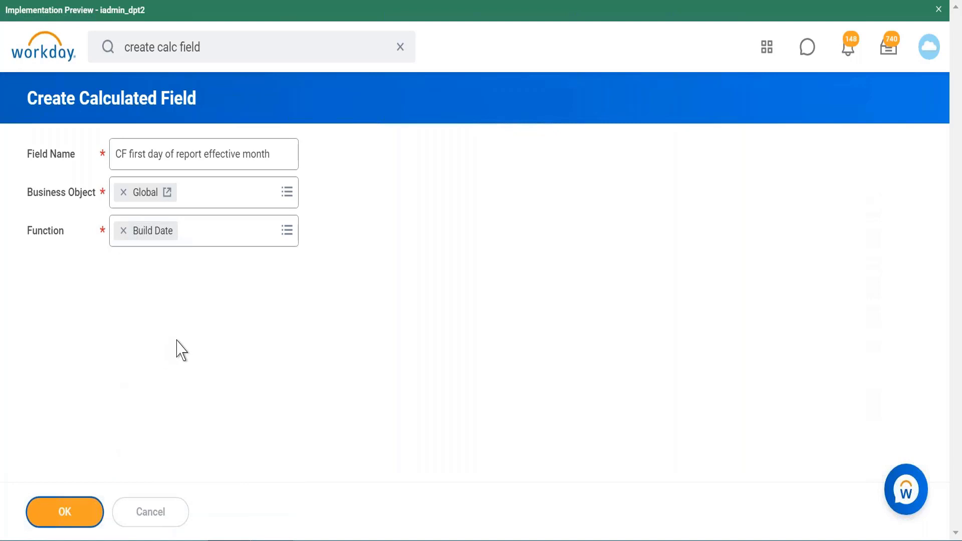
Set the Year to be extracted from a date field, searching "report eff date" and choosing Report Effective Date.
scroll(382, 314, down, 3)
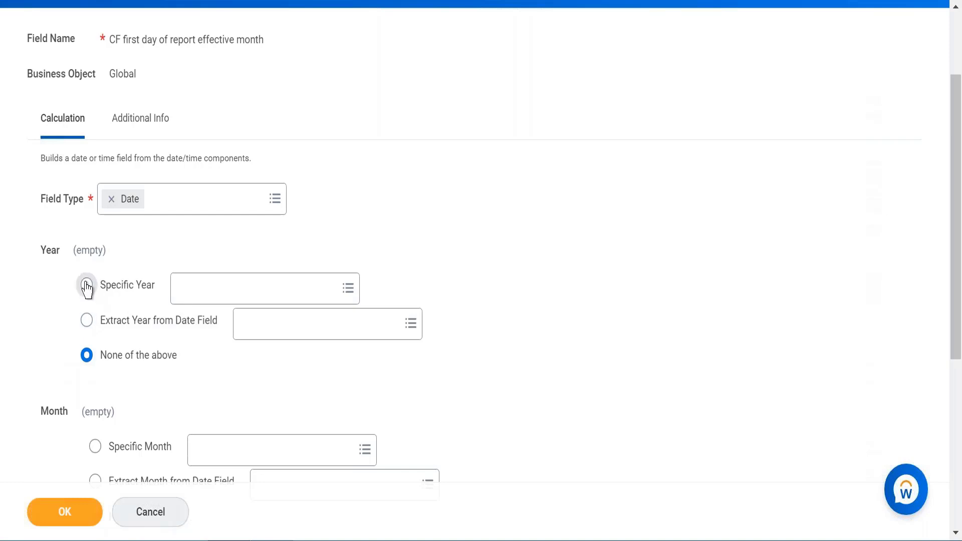
click(87, 321)
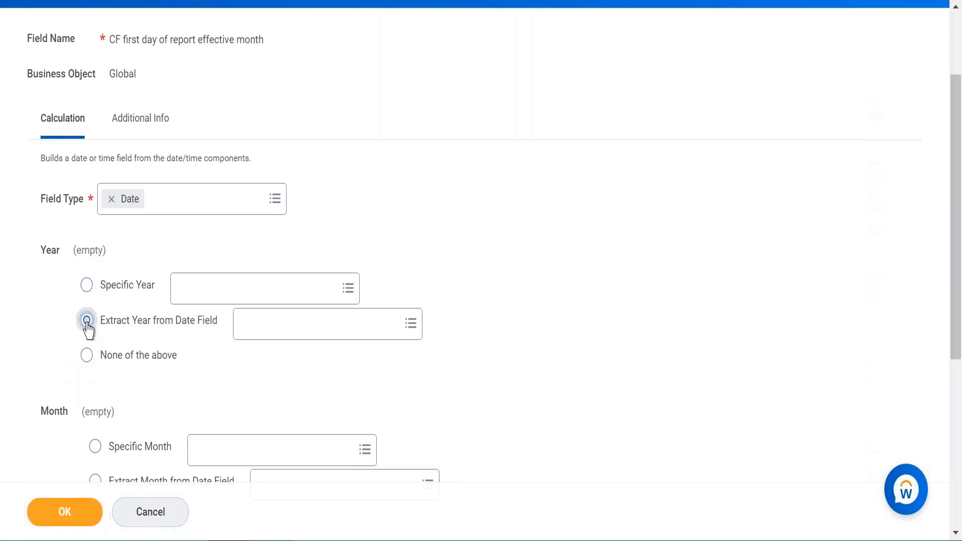
click(336, 332)
text(r)
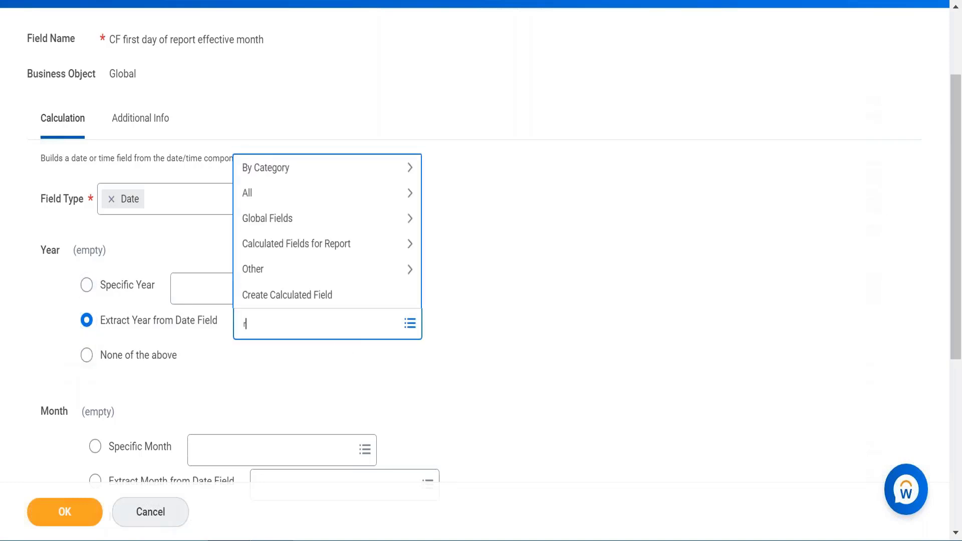
text(eport efff d)
key(BackSpace)
key(BackSpace)
text(date)
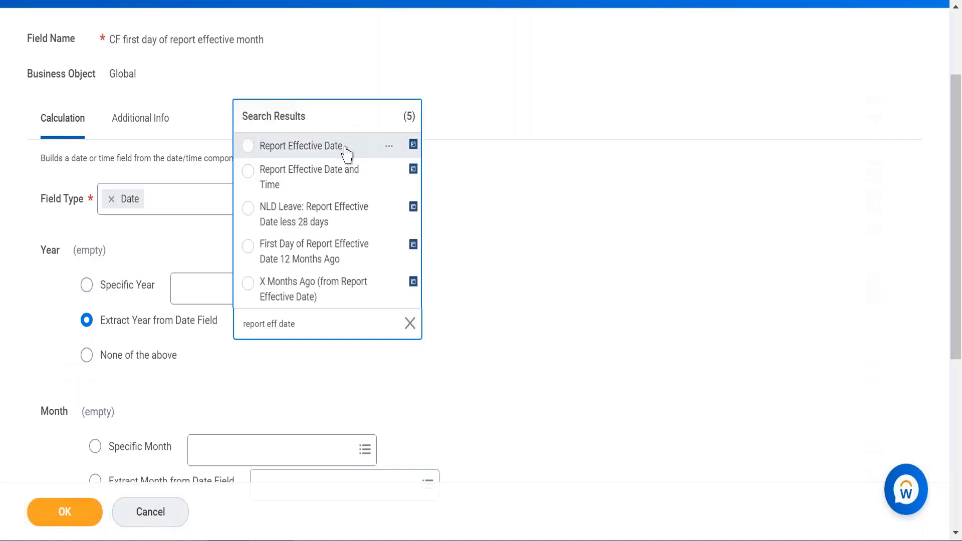
click(345, 151)
Set the Month to be extracted from a date field, searching "report eff date" and choosing Report Effective Date.
scroll(464, 311, down, 4)
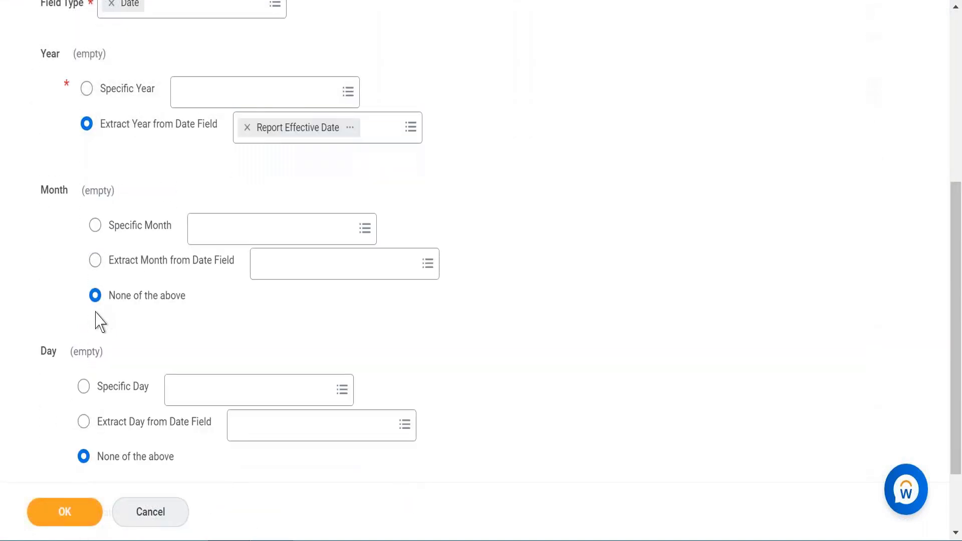
click(95, 260)
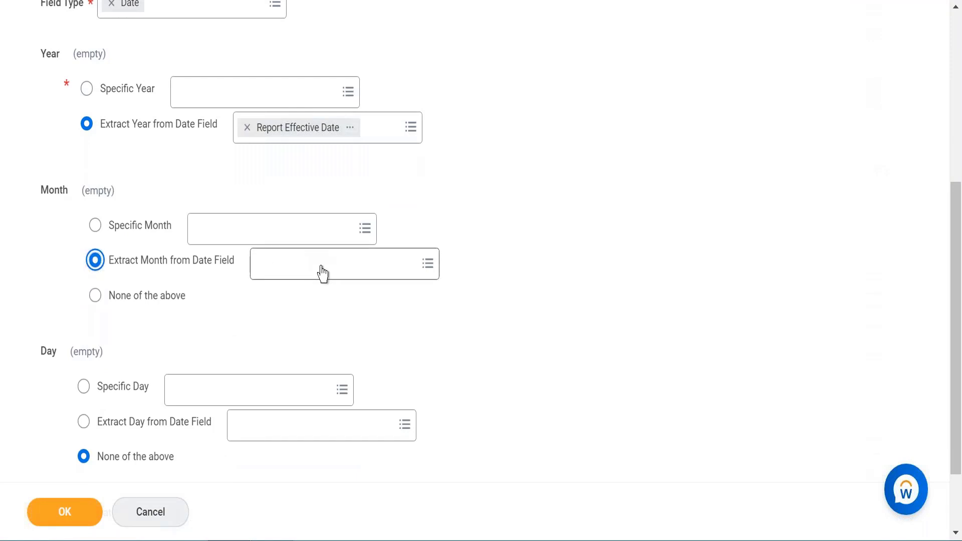
click(322, 273)
text(r)
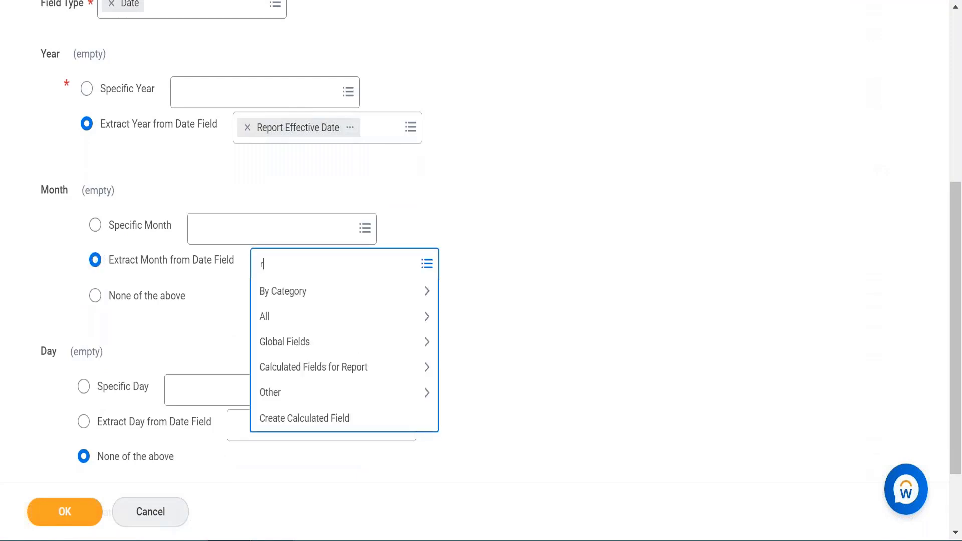
text(eport eff date)
key(Return)
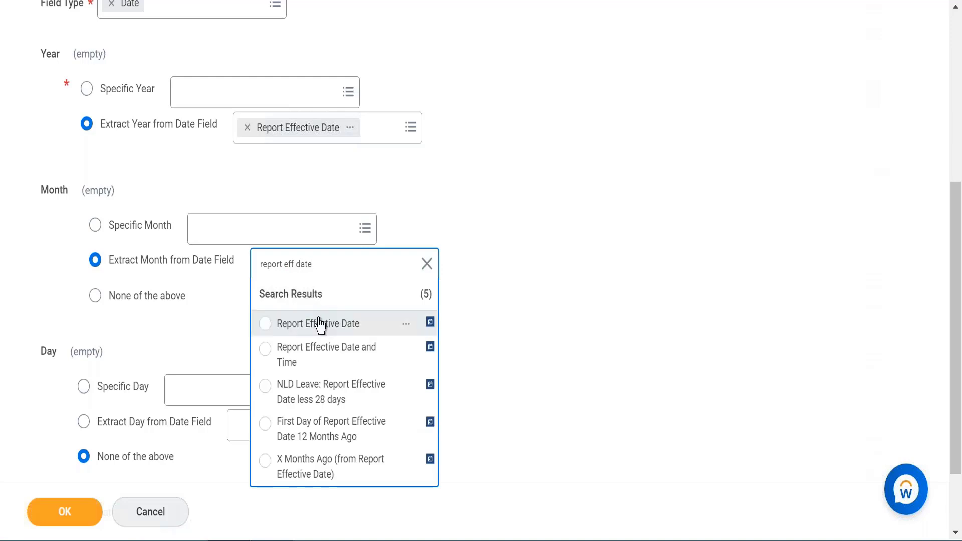
click(320, 324)
click(565, 293)
scroll(536, 311, down, 1)
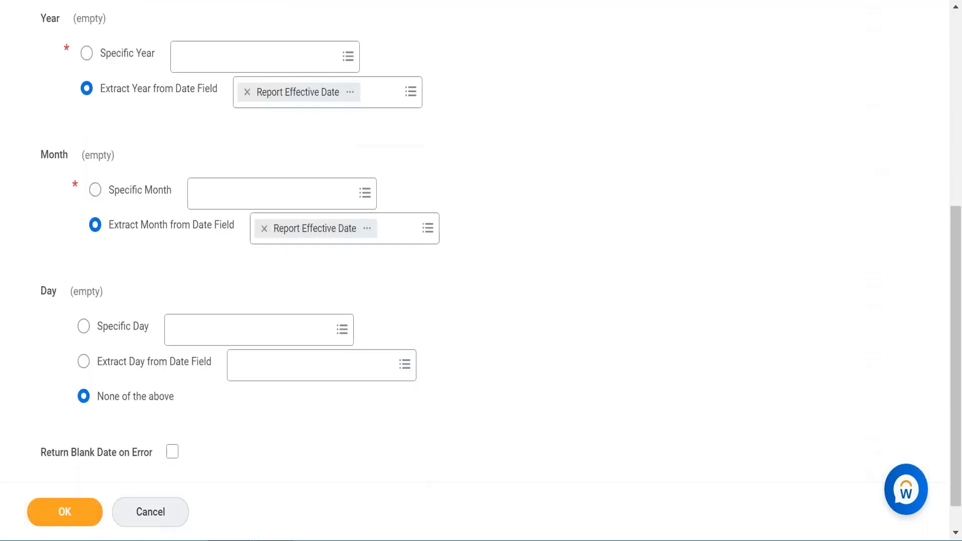
Check the date format notes, return to the calculated field and set the Day to a specific day, searching and choosing 1.
key(alt+Tab)
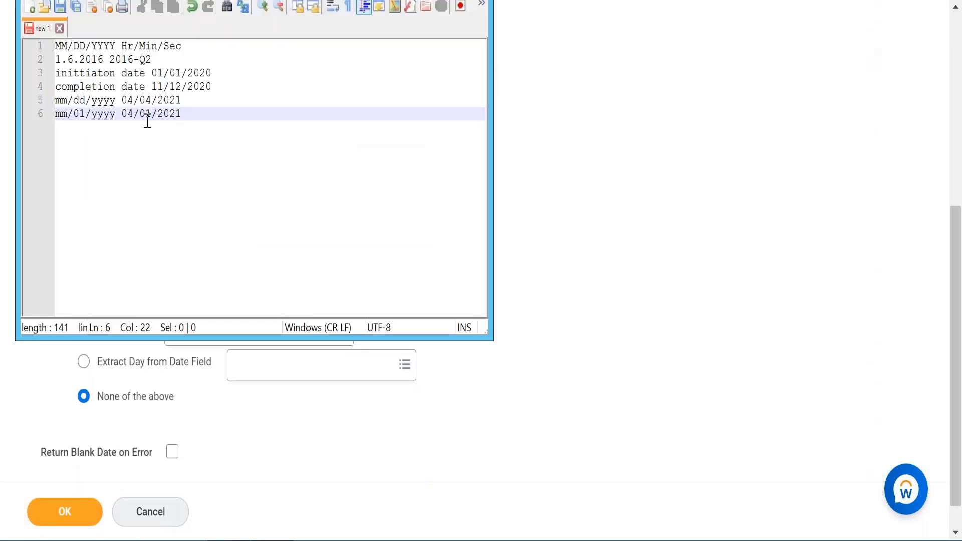
key(alt+Tab)
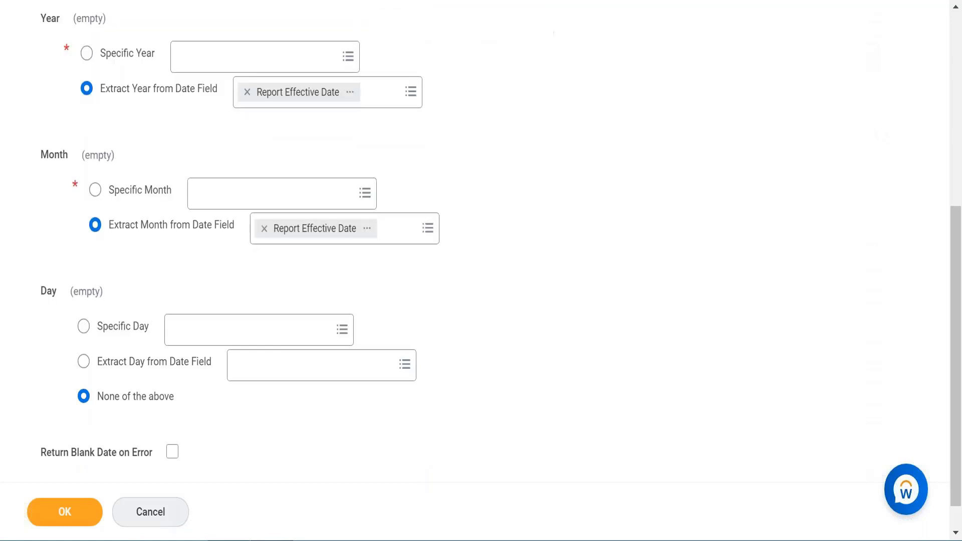
click(143, 332)
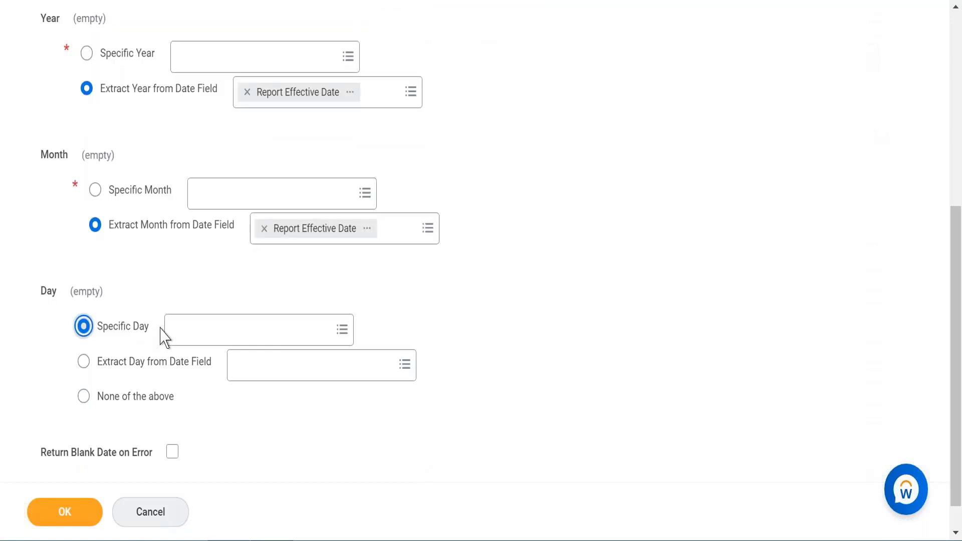
click(217, 331)
text(1)
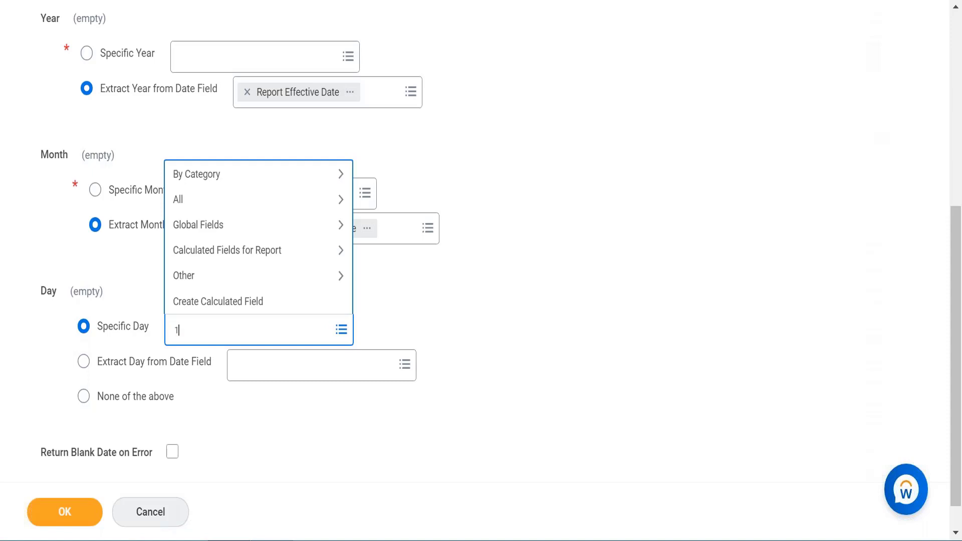
key(Return)
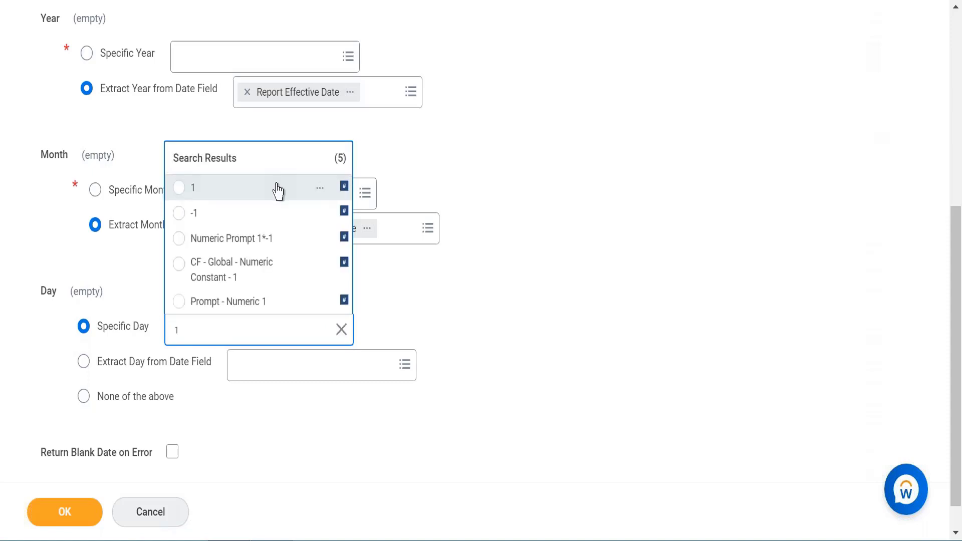
click(278, 191)
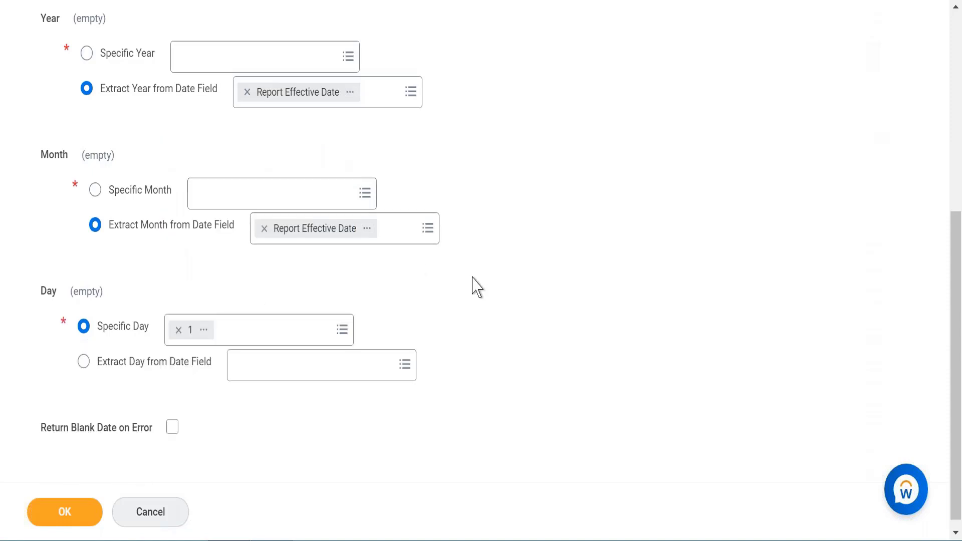
Enable Return Blank Date on Error, save the Build Date calculated field and review its saved definition.
click(173, 429)
click(90, 523)
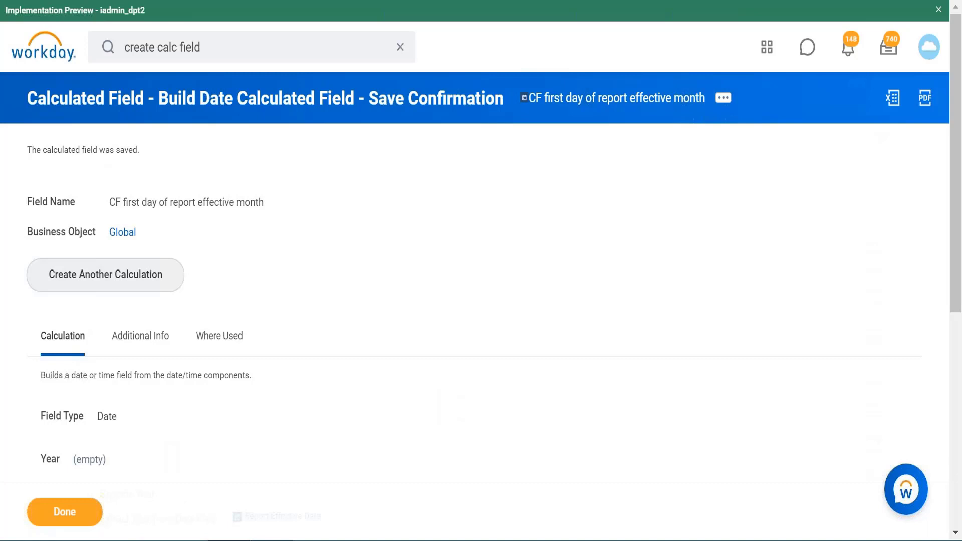
scroll(273, 169, down, 7)
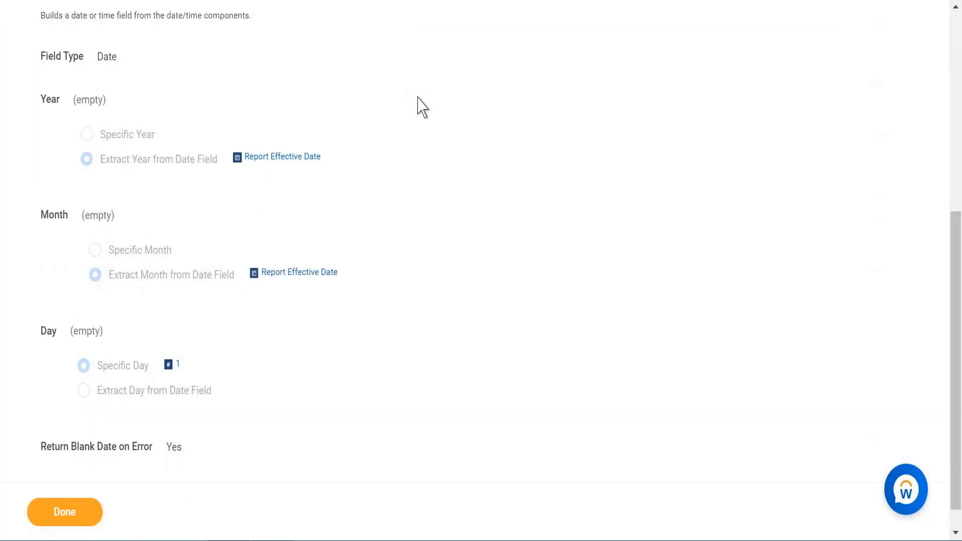